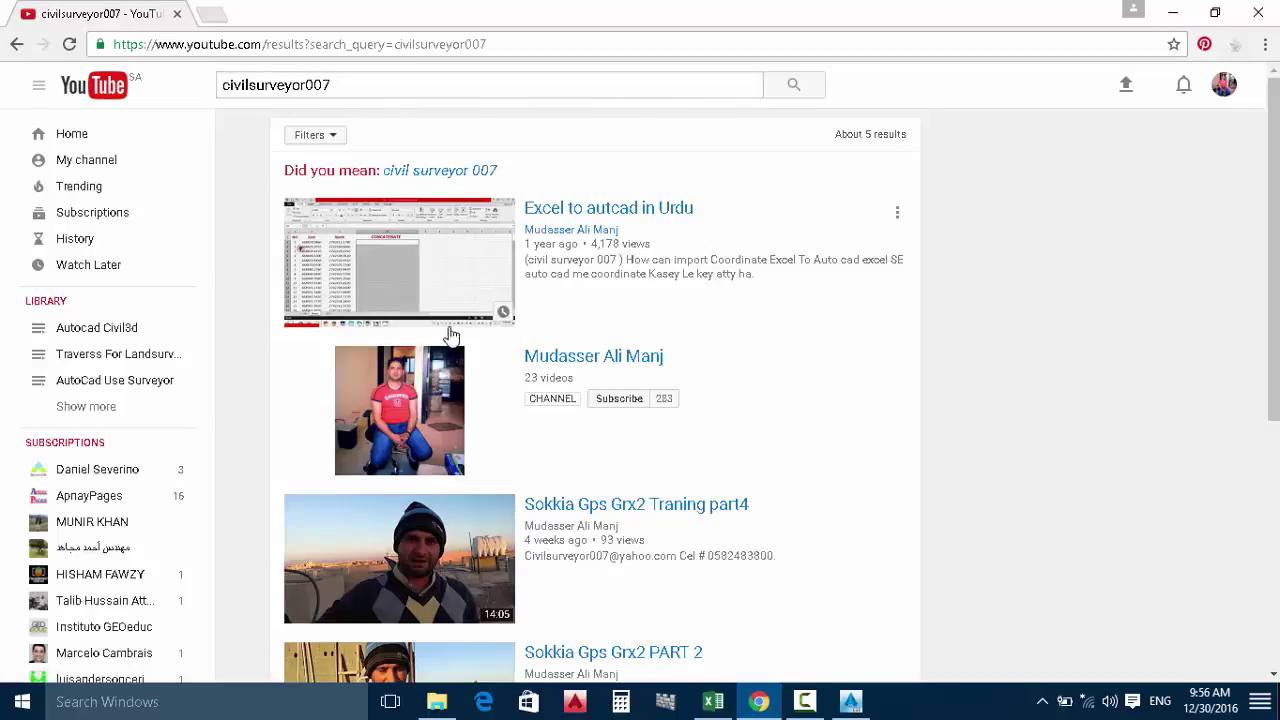
pyautogui.scroll(-4, 506, 271)
pyautogui.scroll(4, 514, 277)
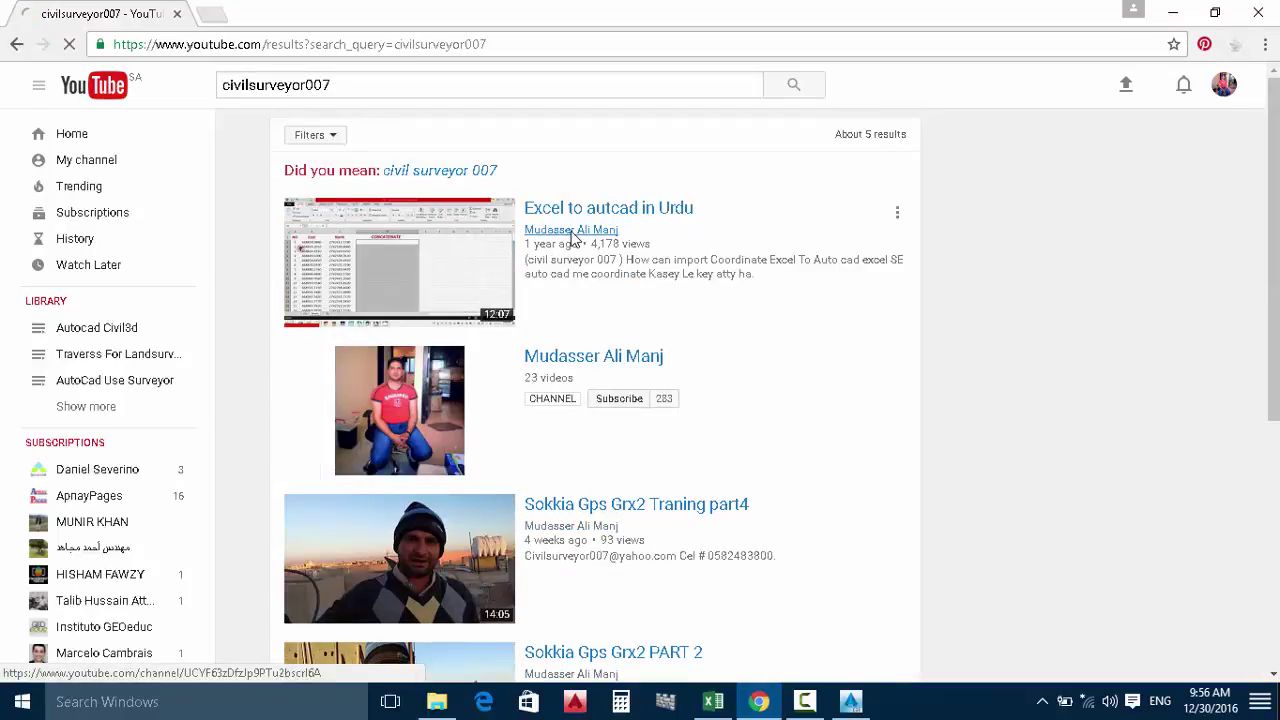
pyautogui.click(1190, 12)
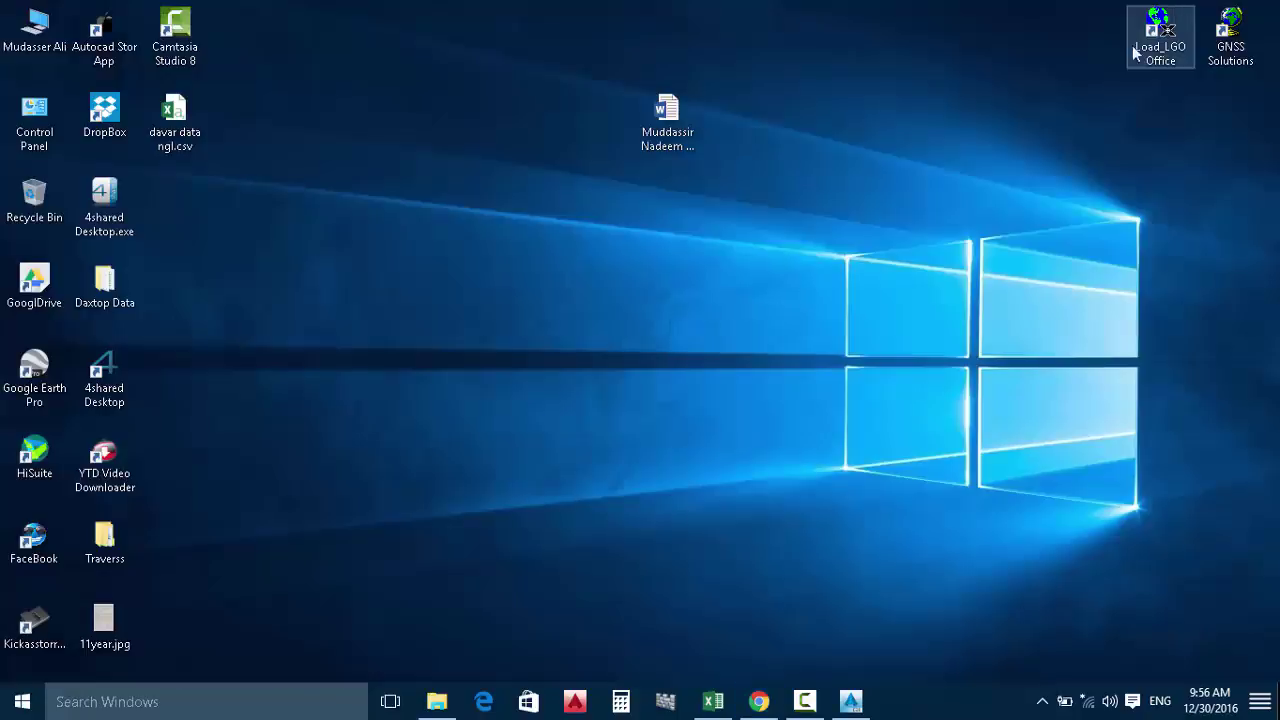
pyautogui.click(838, 703)
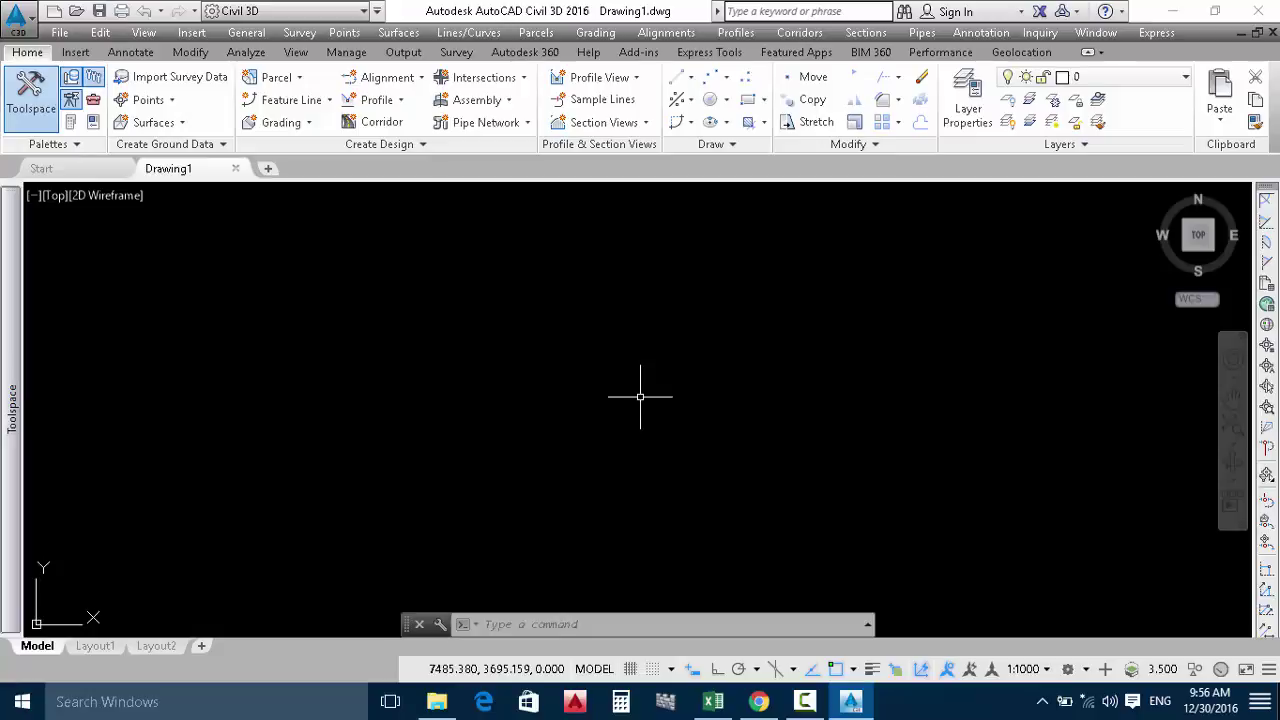
pyautogui.click(1174, 10)
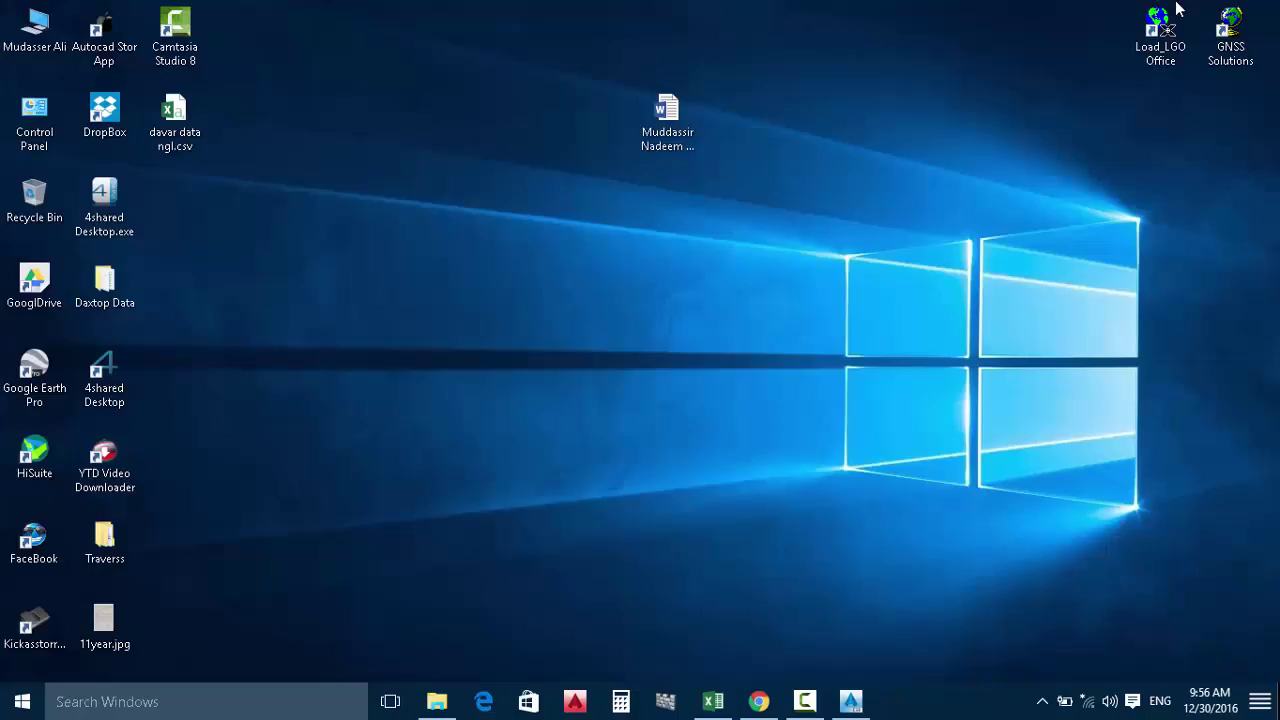
pyautogui.click(805, 700)
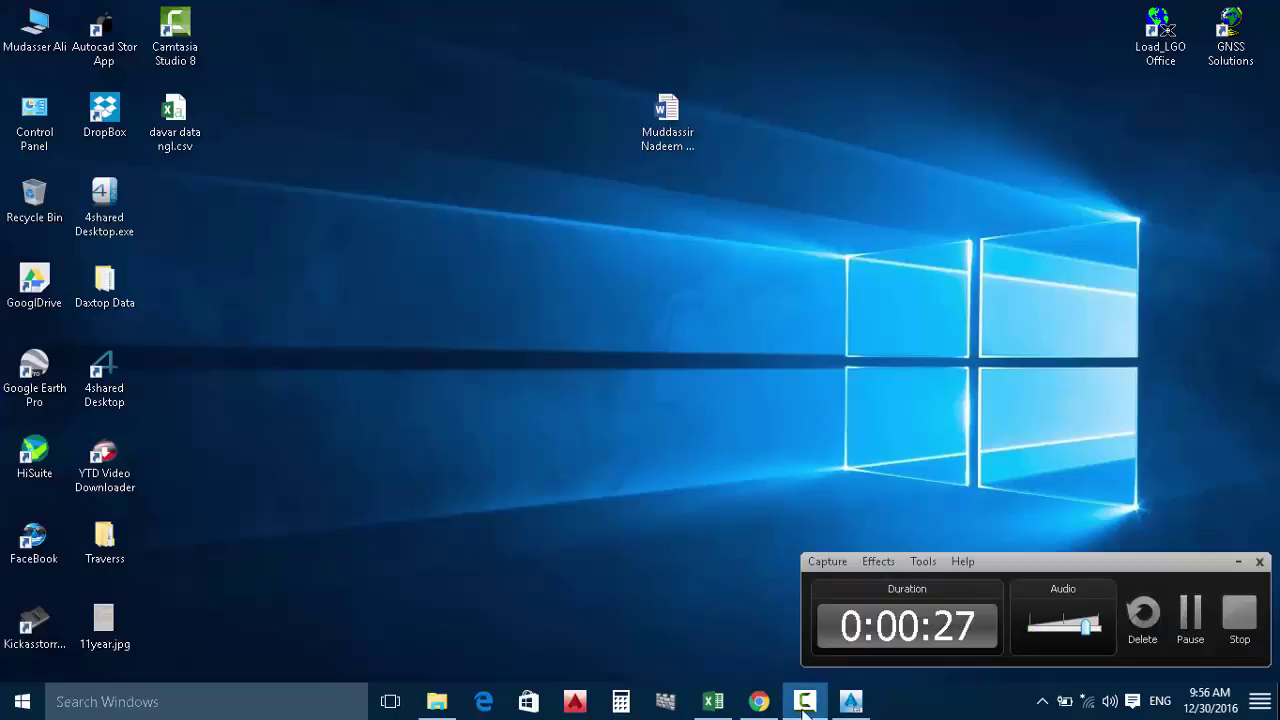
pyautogui.click(1237, 561)
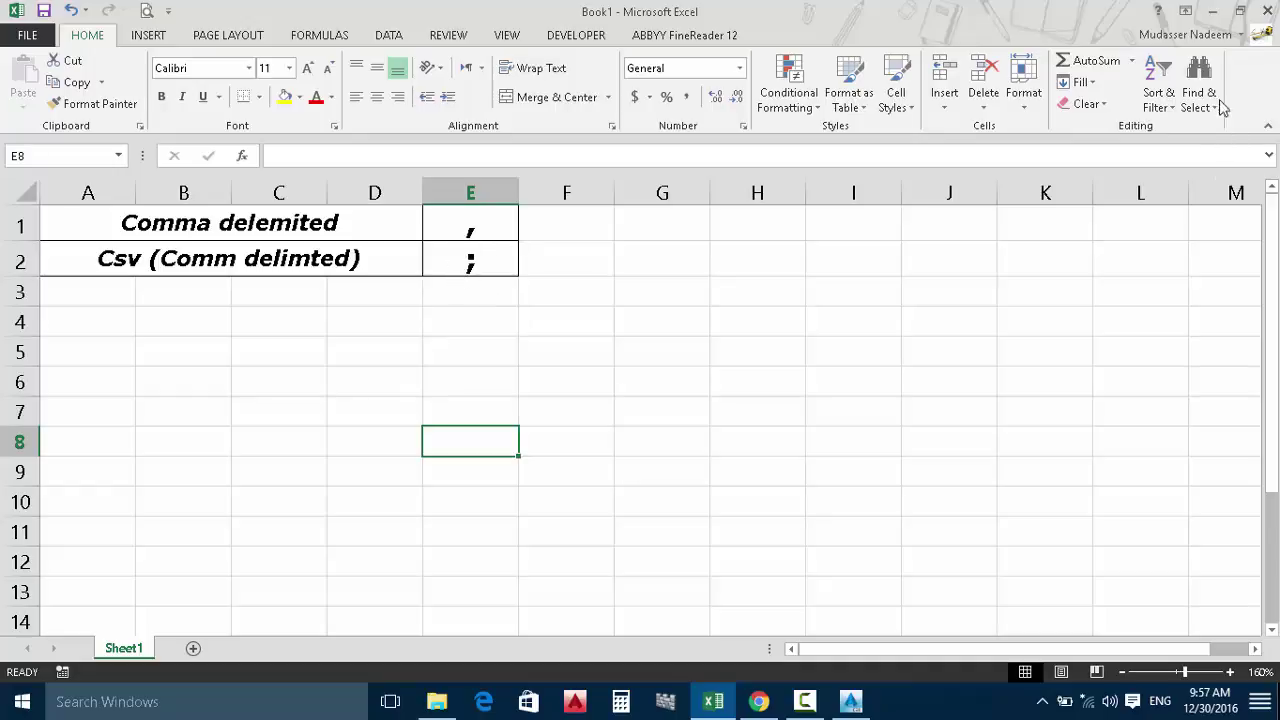
pyautogui.click(1212, 10)
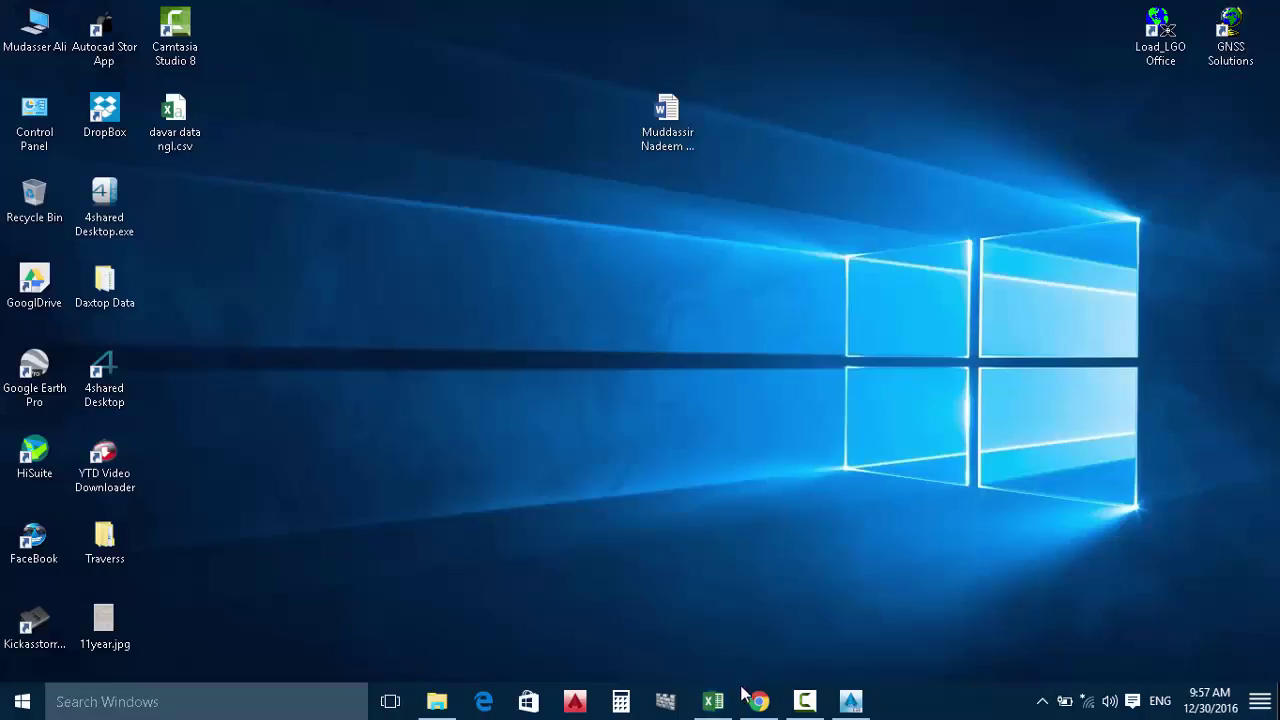
# Step: Switch to Excel and create a new blank workbook
pyautogui.click(716, 705)
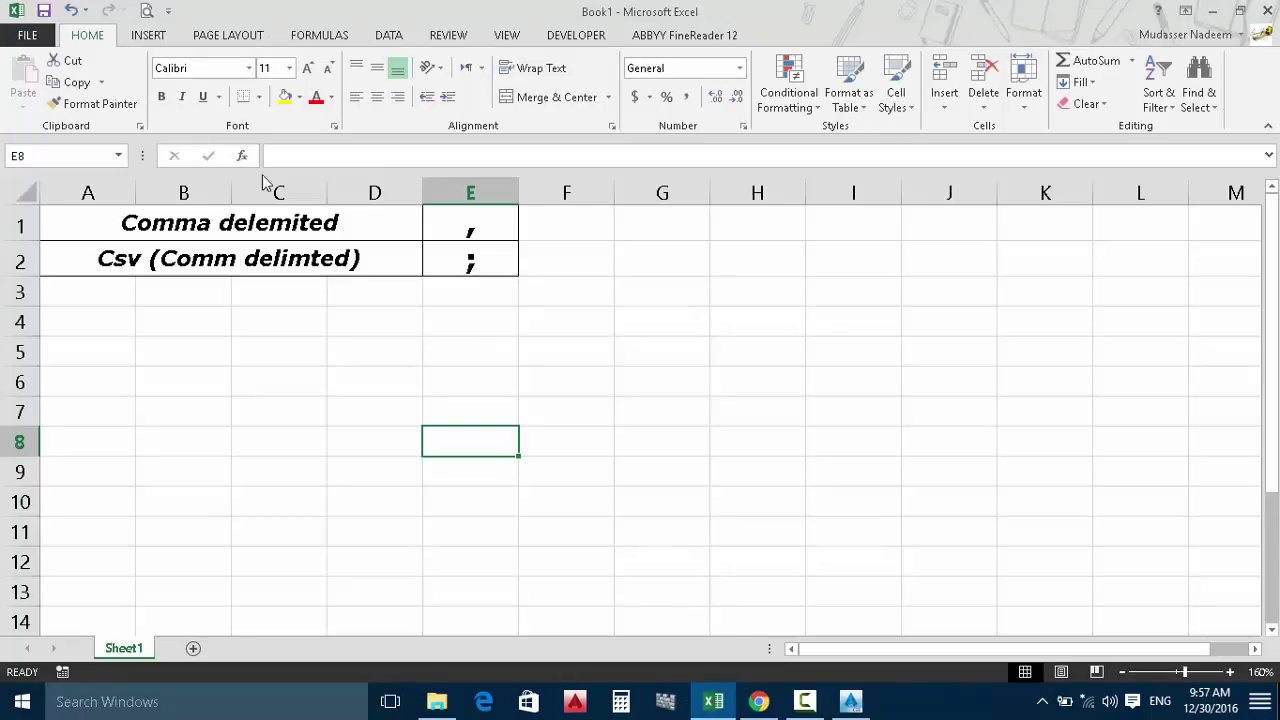
pyautogui.click(25, 32)
pyautogui.click(36, 118)
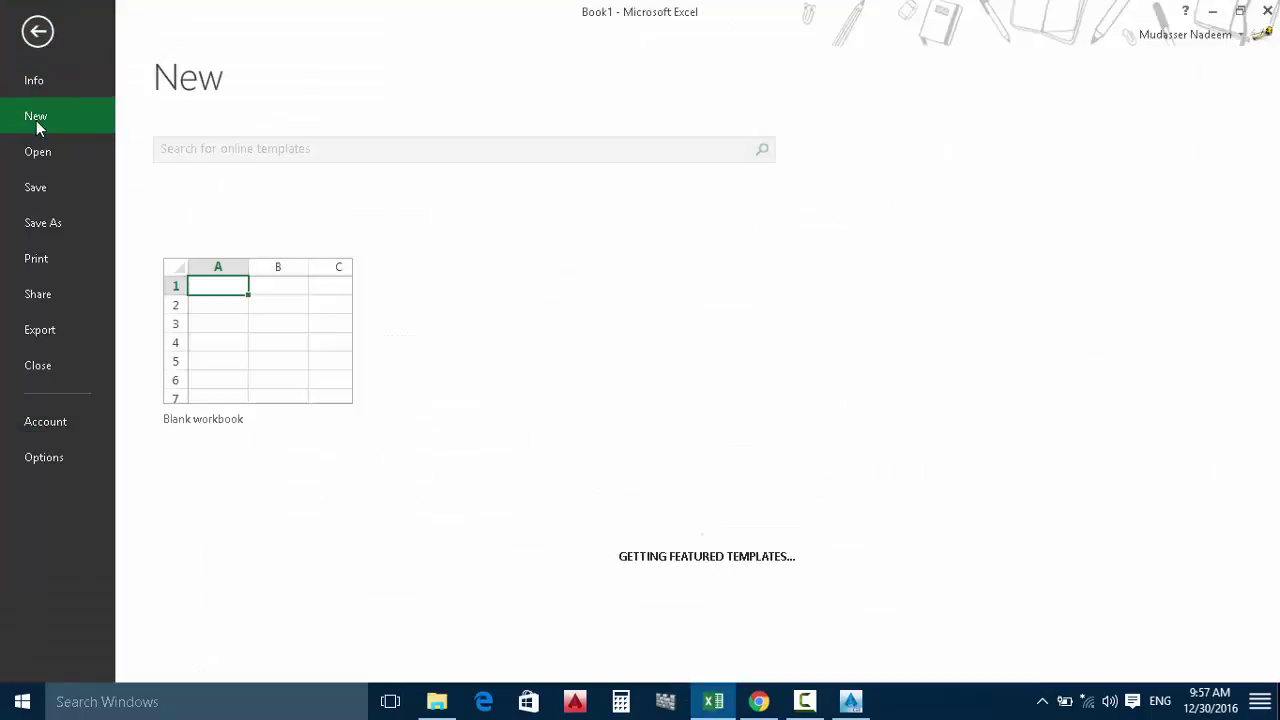
pyautogui.click(286, 283)
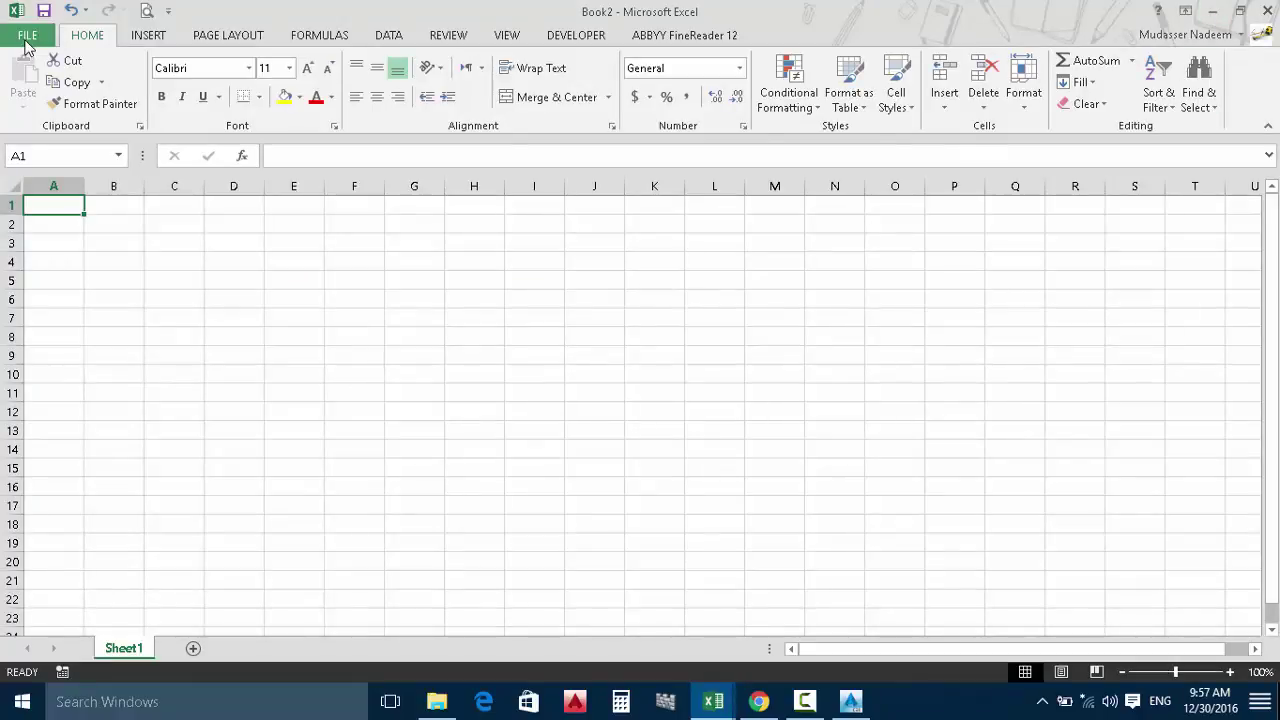
# Step: Open the recent text file davar data ngl.txt, importing it as delimited data with General column format
pyautogui.click(28, 35)
pyautogui.click(532, 215)
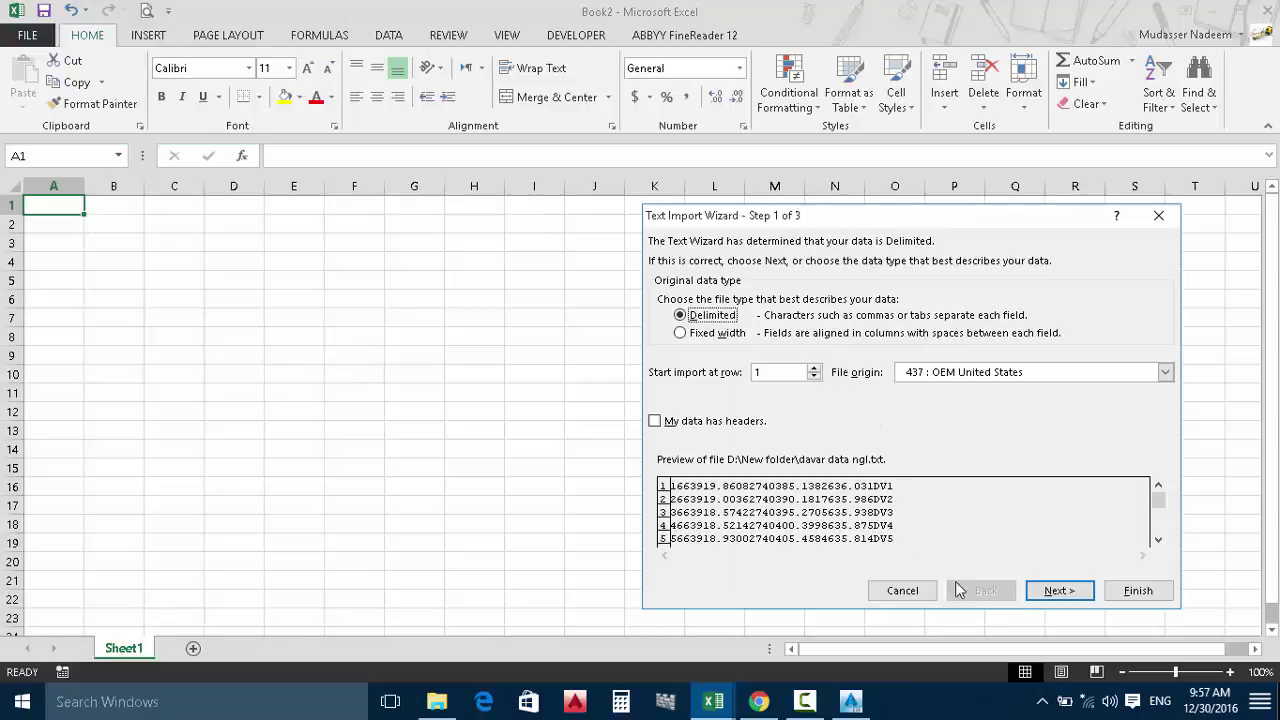
pyautogui.click(1062, 590)
pyautogui.click(1070, 594)
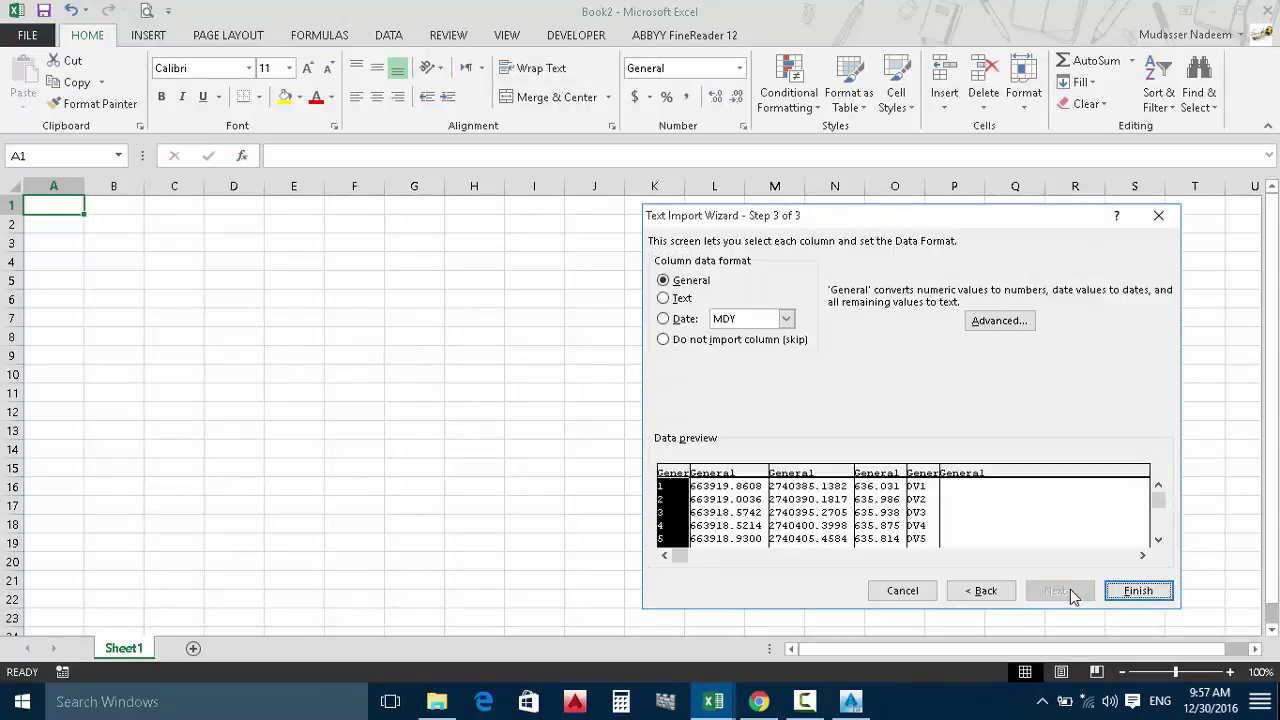
pyautogui.click(1138, 591)
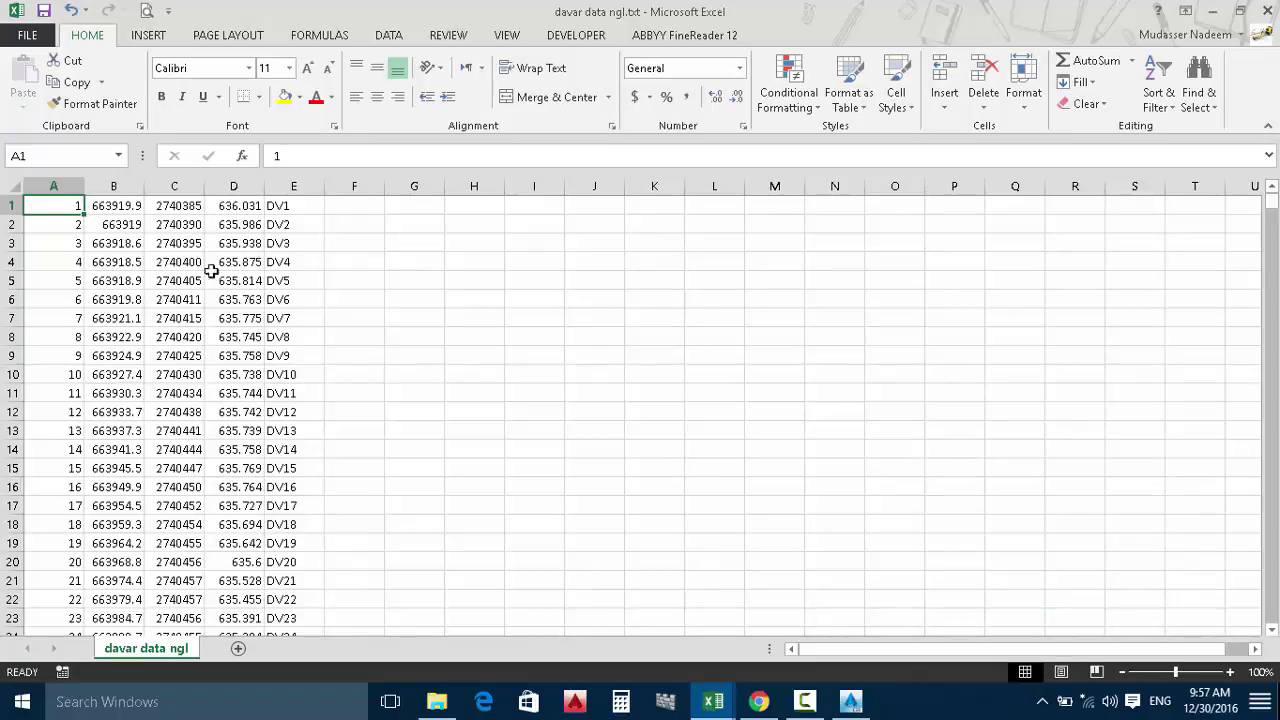
# Step: Save the data to the Desktop as a tab-delimited text file, named with the author's first name followed by "tab", keeping that format
pyautogui.click(40, 38)
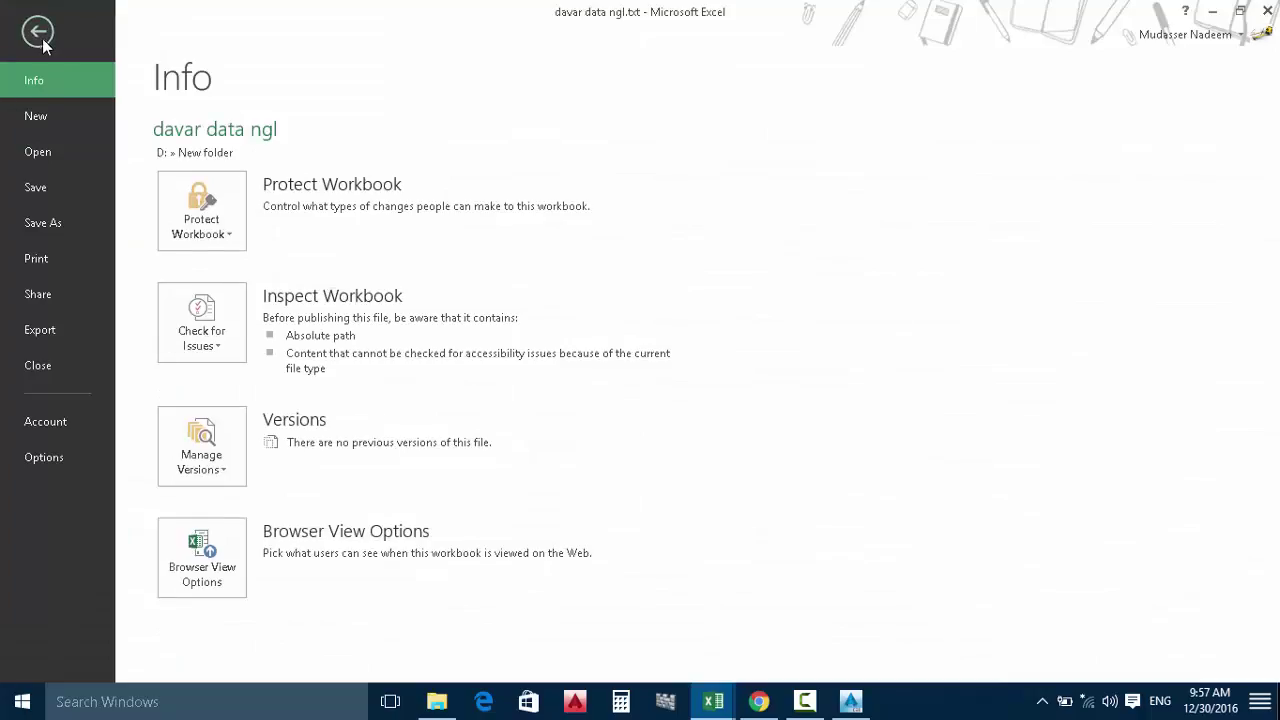
pyautogui.click(51, 224)
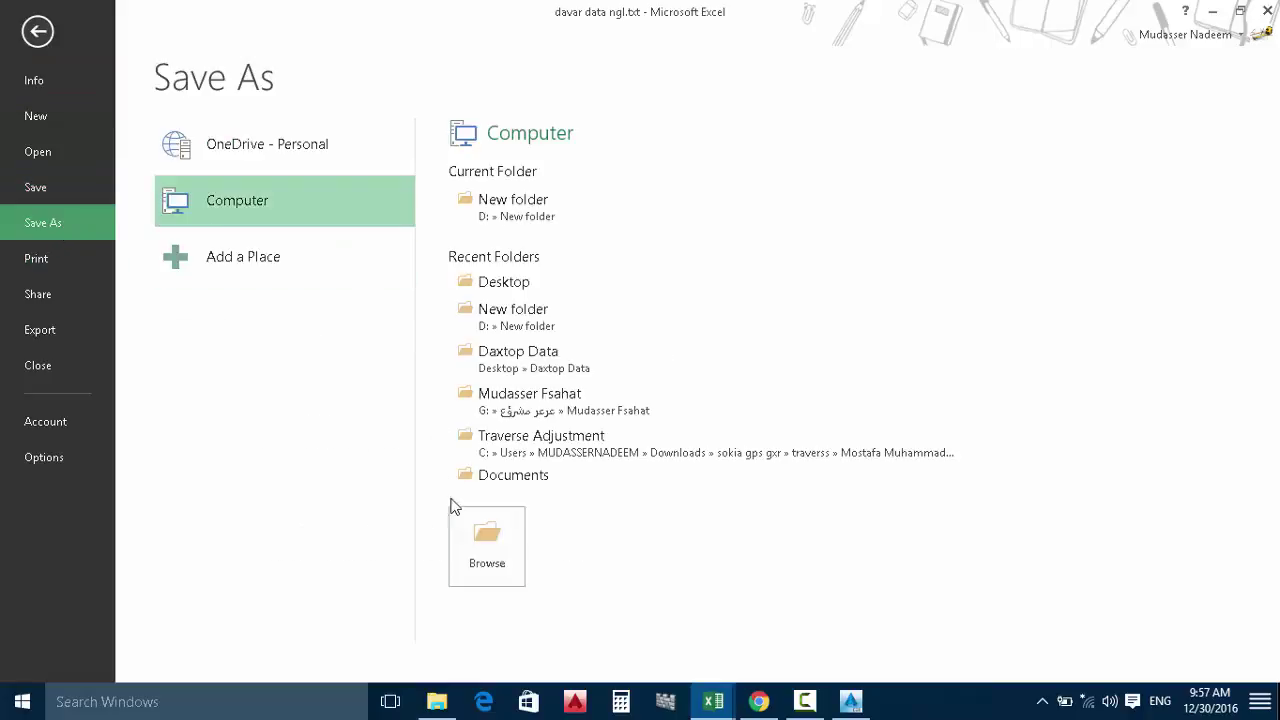
pyautogui.click(480, 550)
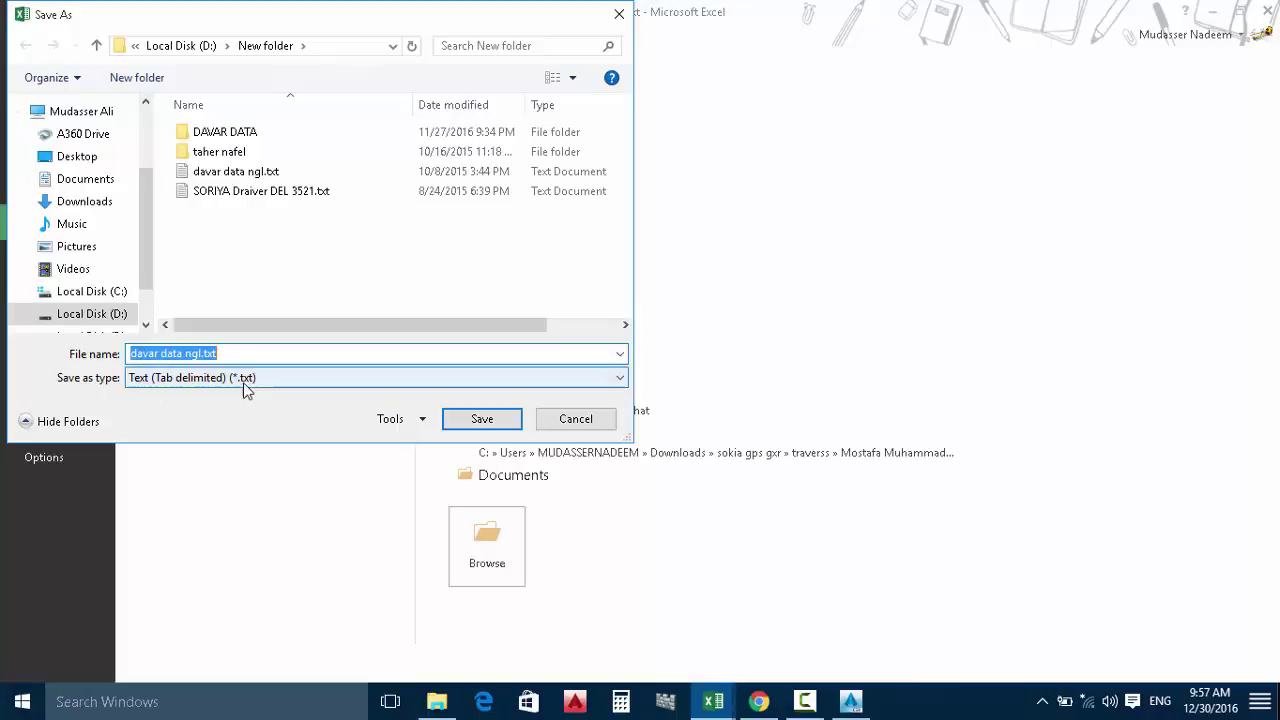
pyautogui.click(464, 428)
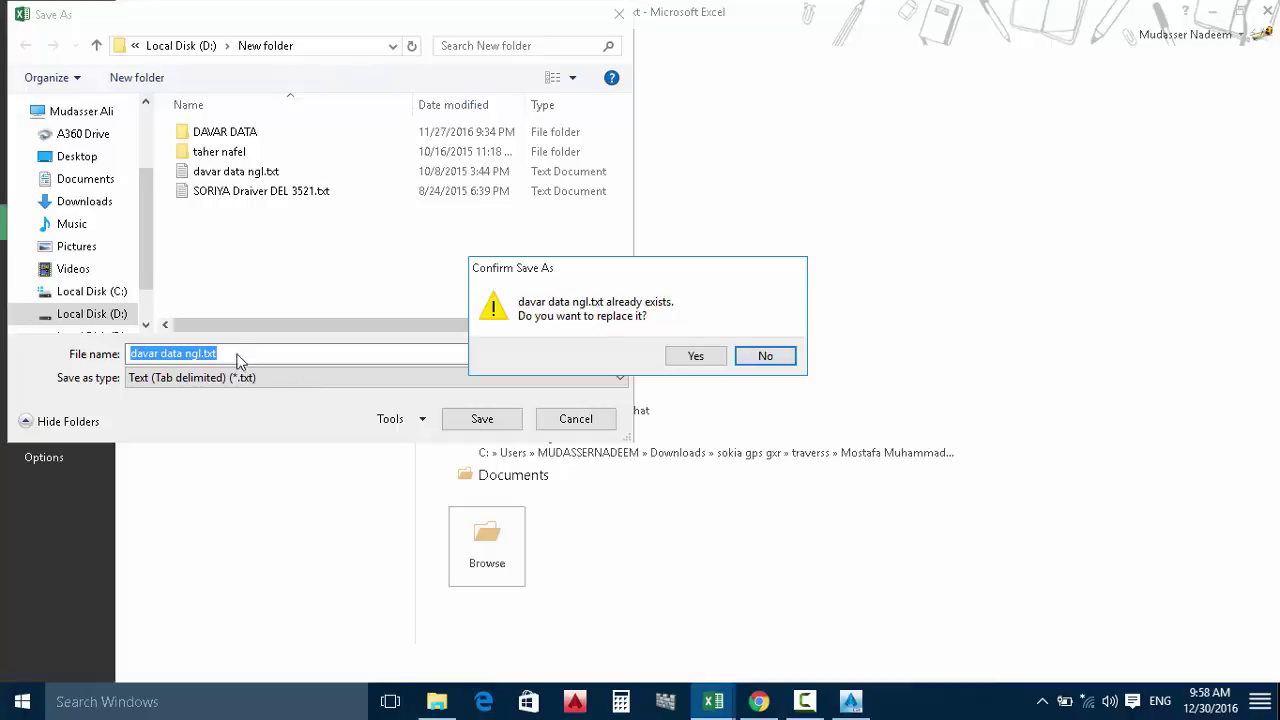
pyautogui.click(765, 356)
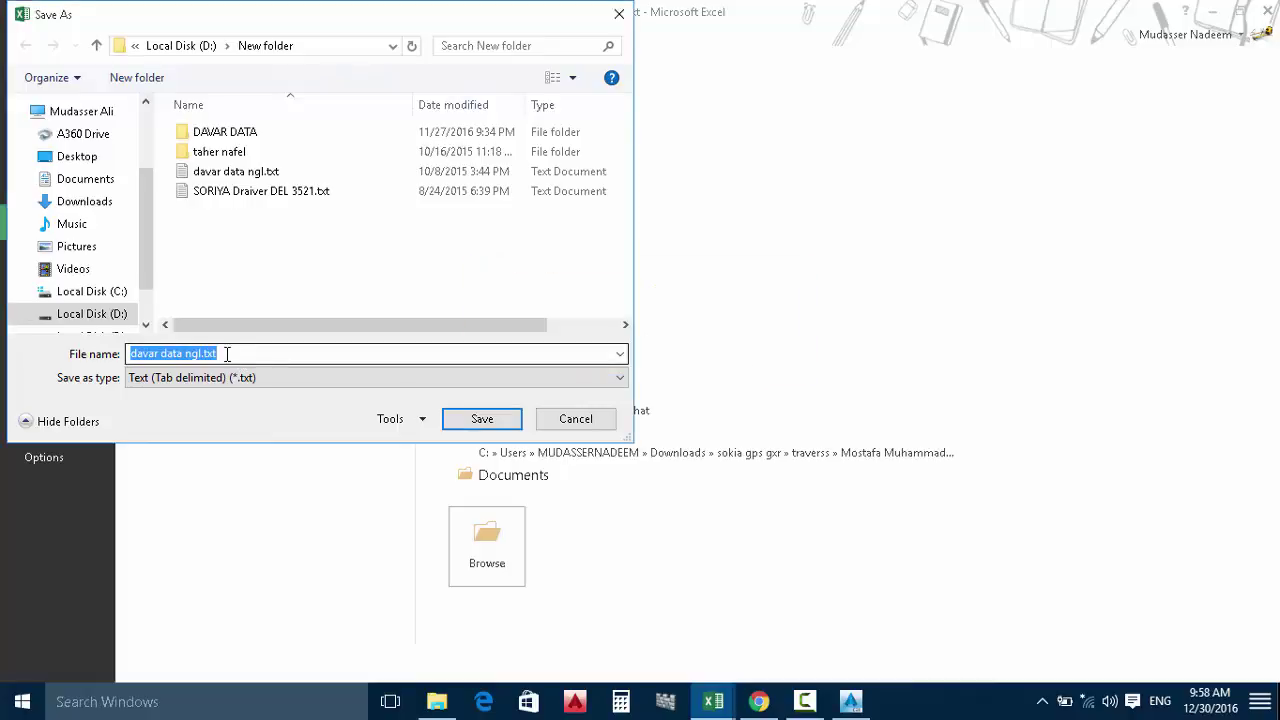
pyautogui.press('BackSpace')
pyautogui.write('mu')
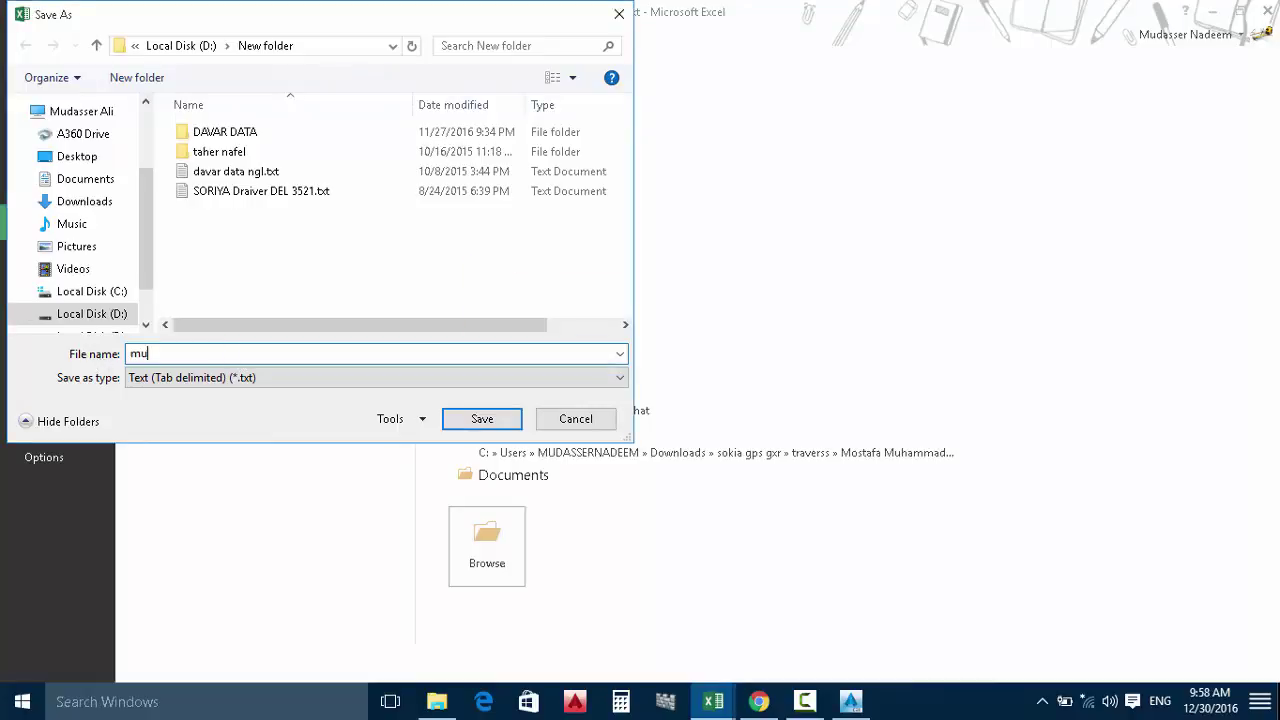
pyautogui.write('dasser tab')
pyautogui.click(77, 156)
pyautogui.click(512, 424)
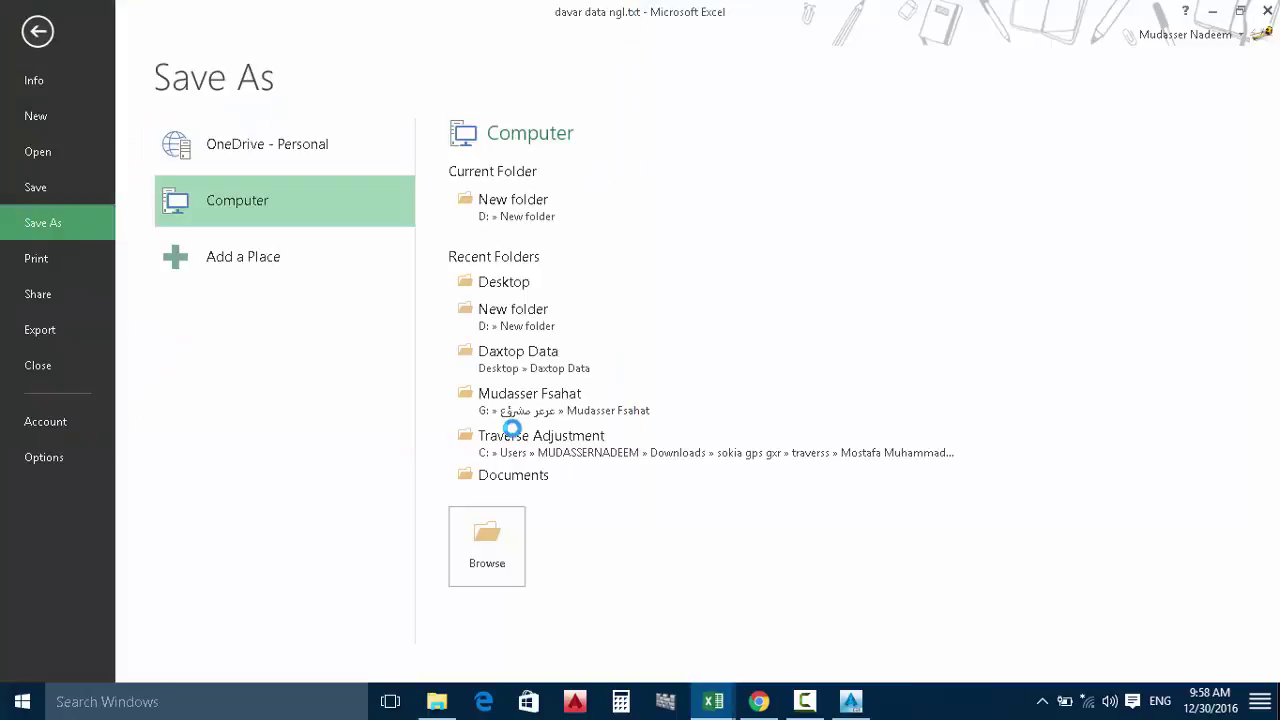
pyautogui.click(572, 402)
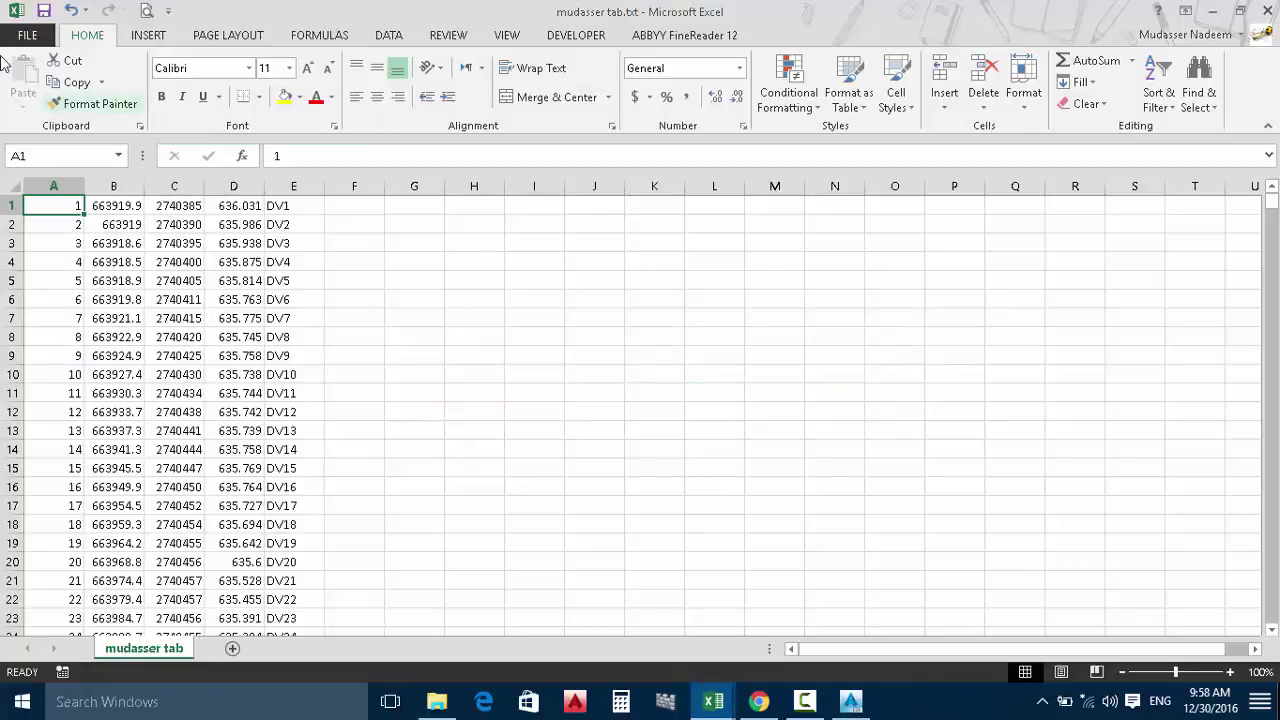
# Step: Save another copy of the data under the same name in CSV (Comma delimited) format, and keep using that format
pyautogui.click(27, 35)
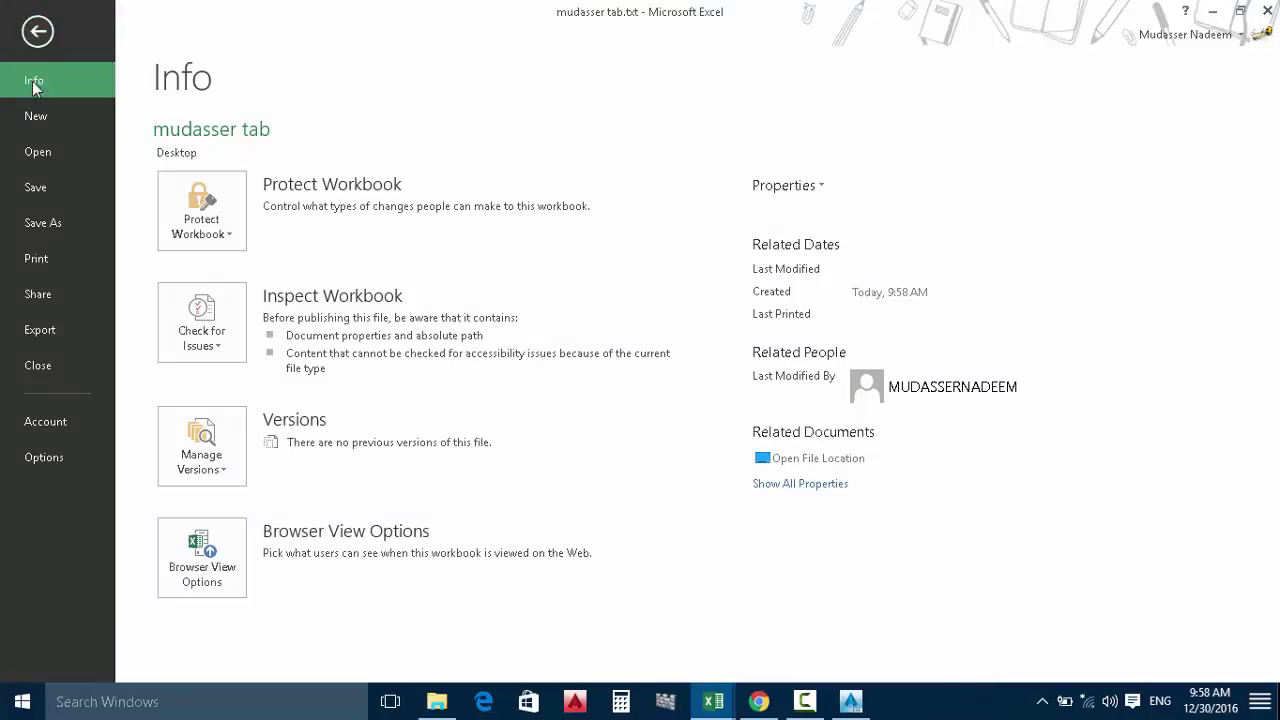
pyautogui.click(46, 223)
pyautogui.click(474, 556)
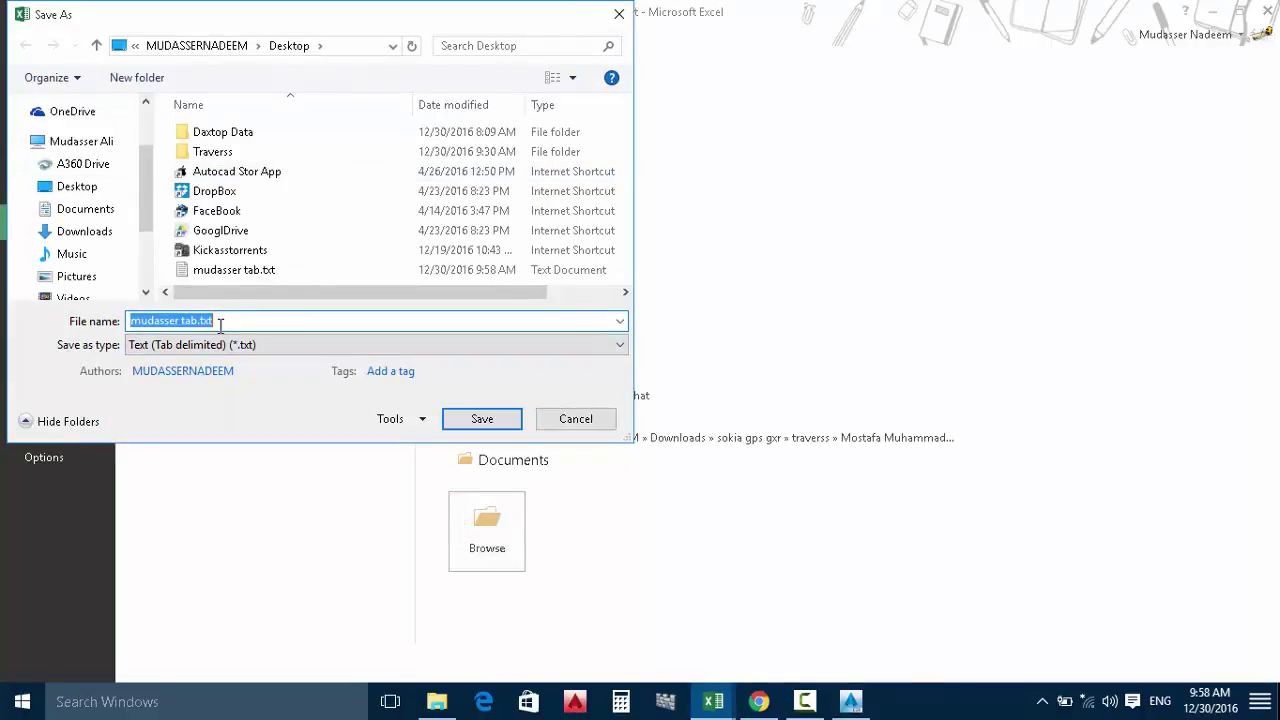
pyautogui.click(278, 350)
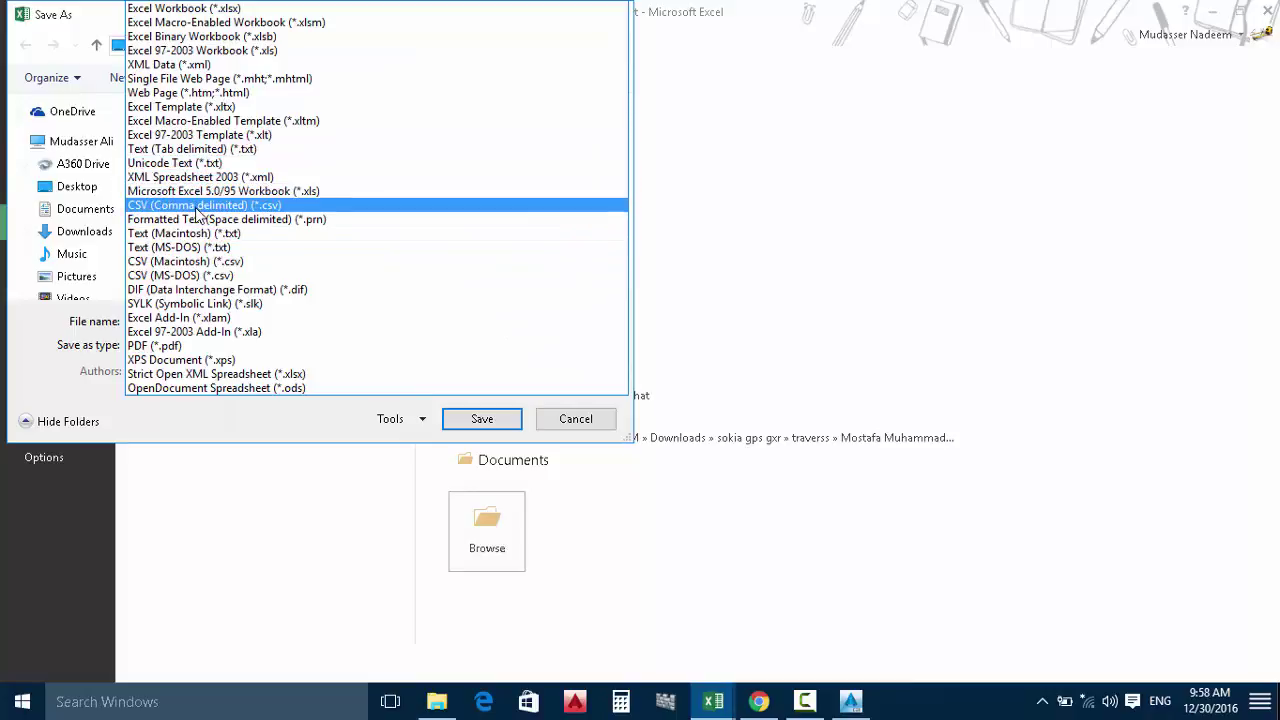
pyautogui.click(204, 205)
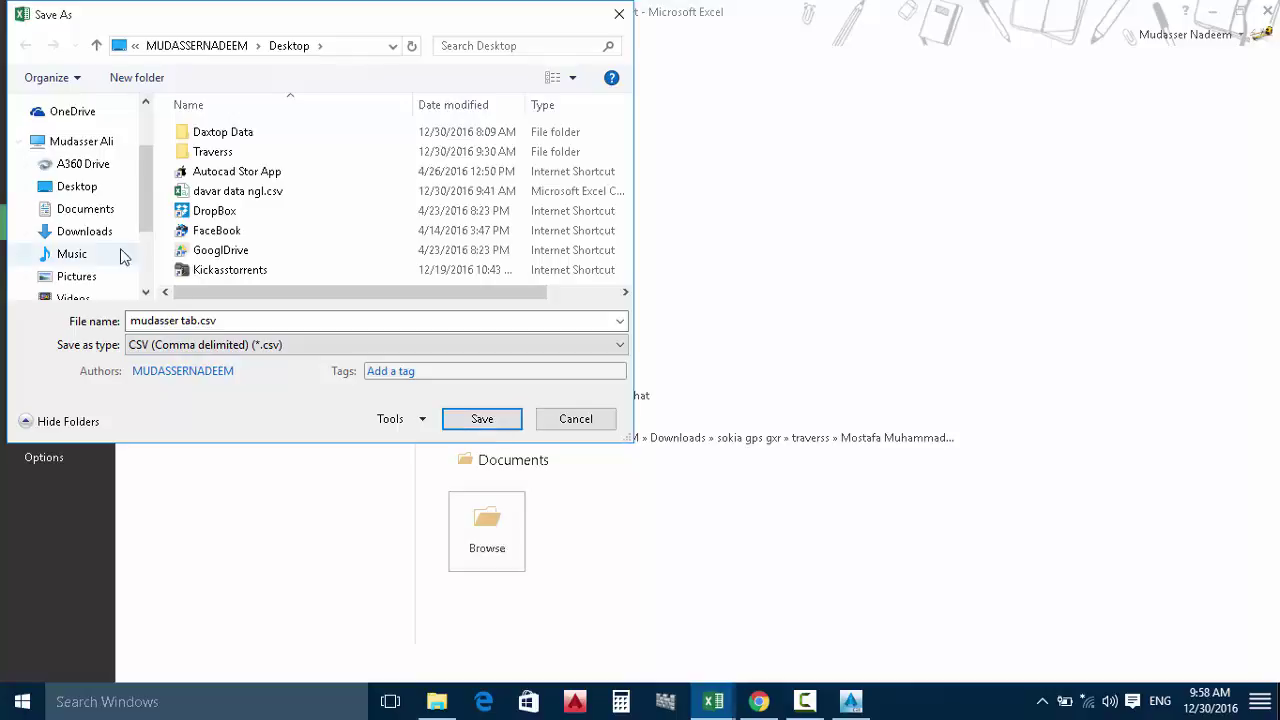
pyautogui.click(90, 142)
pyautogui.click(482, 418)
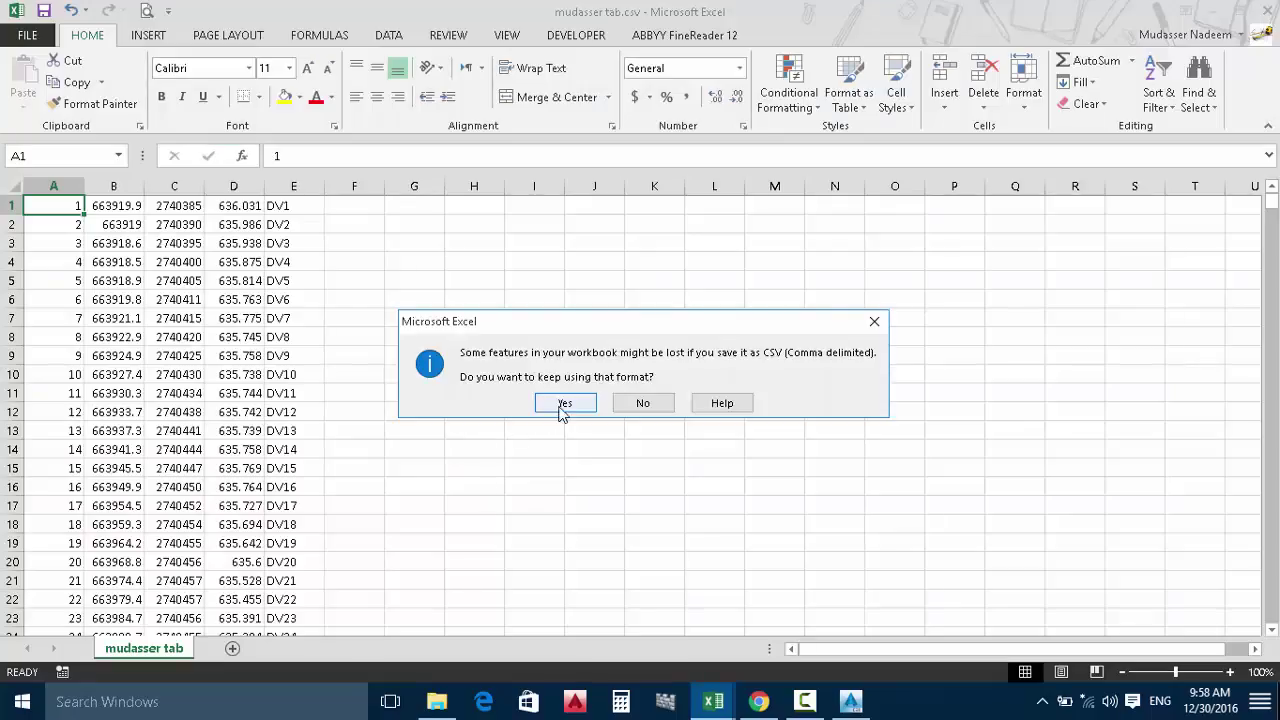
pyautogui.click(564, 410)
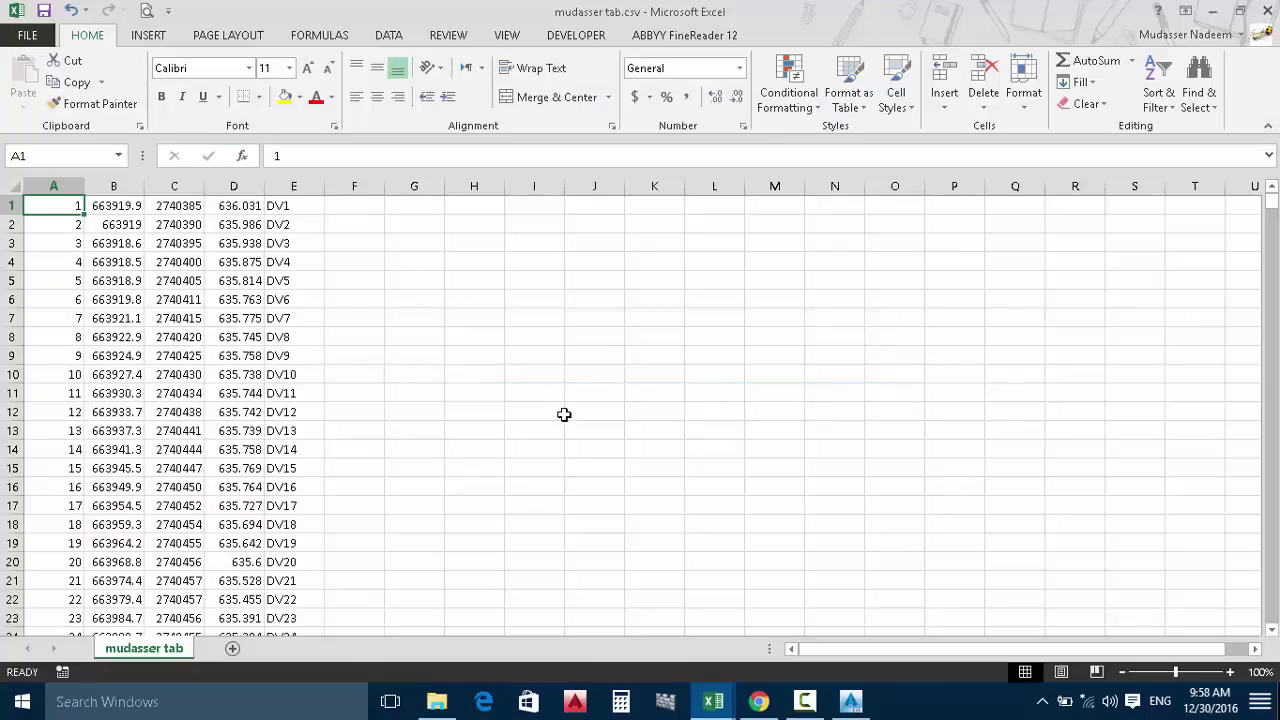
# Step: Close the CSV workbook without saving changes and close the blank Book2 workbook
pyautogui.click(1265, 12)
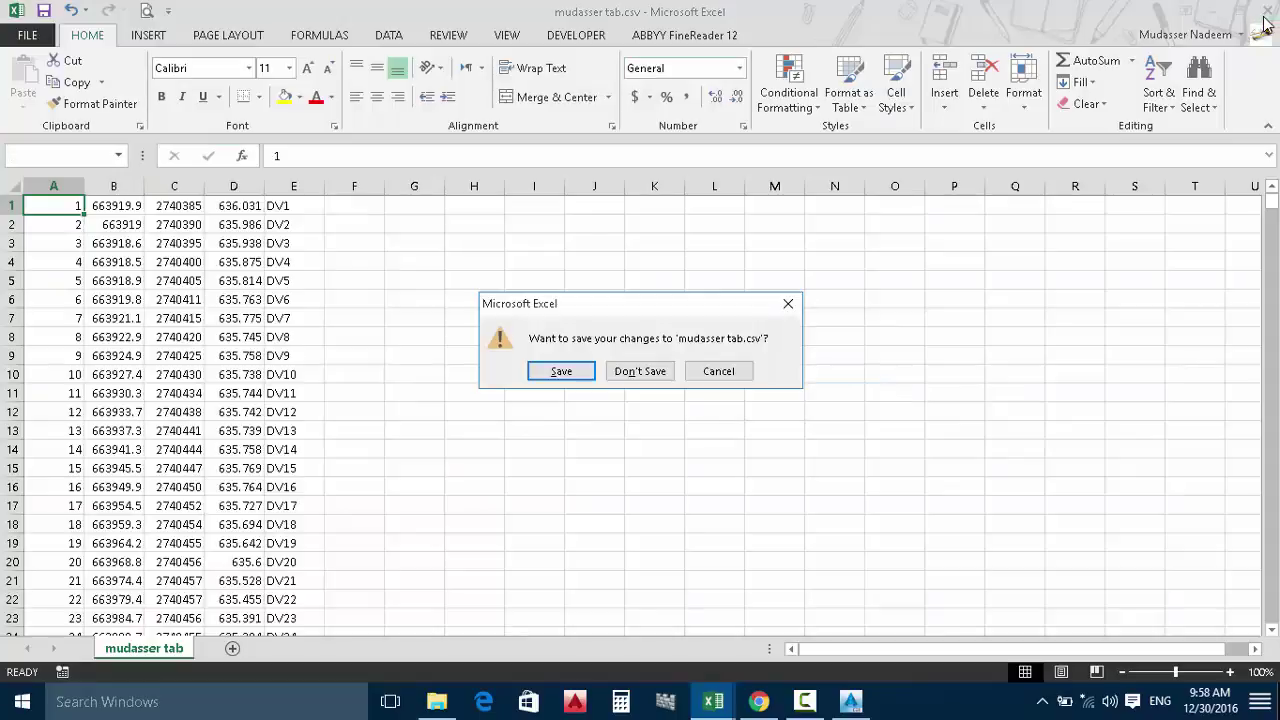
pyautogui.click(655, 371)
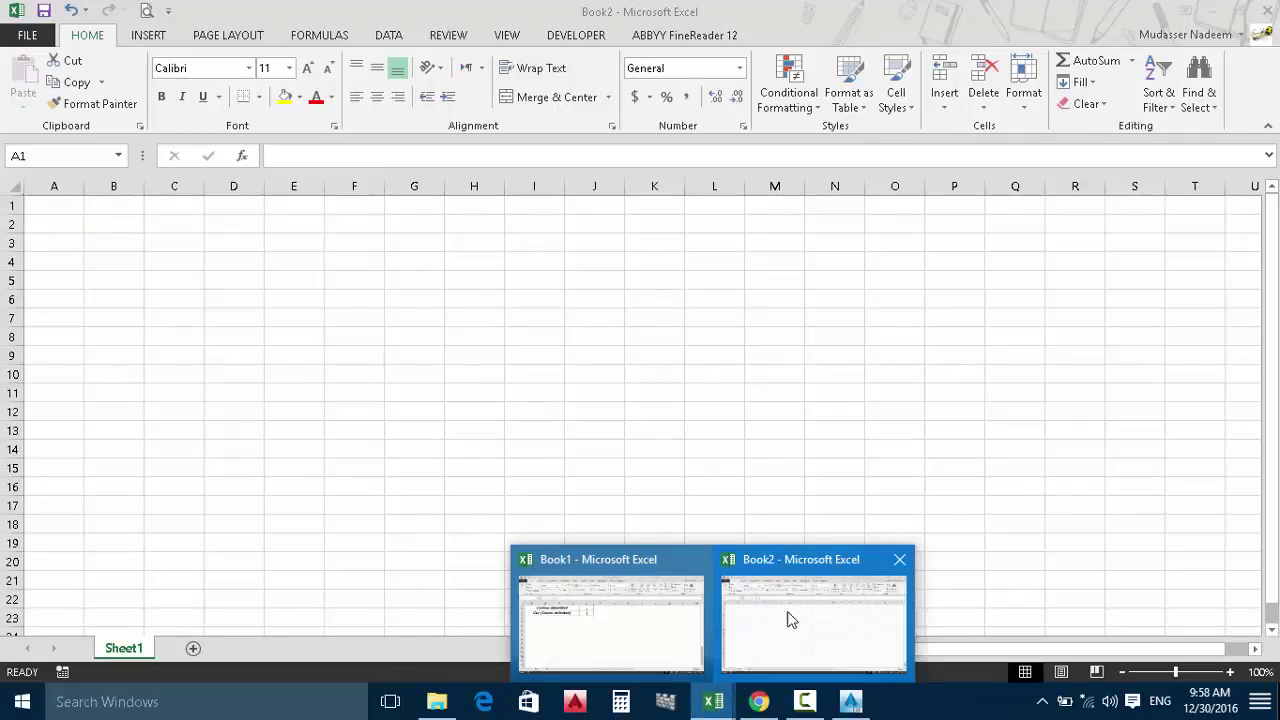
pyautogui.click(894, 561)
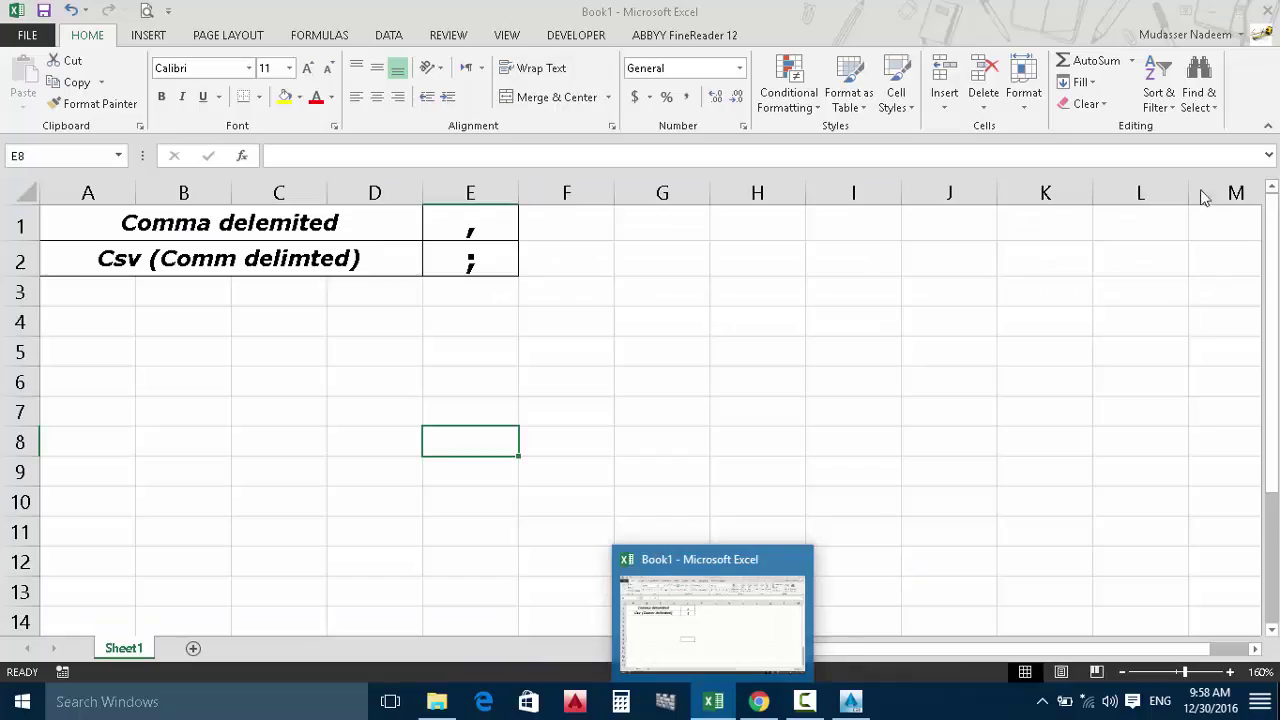
pyautogui.click(1221, 11)
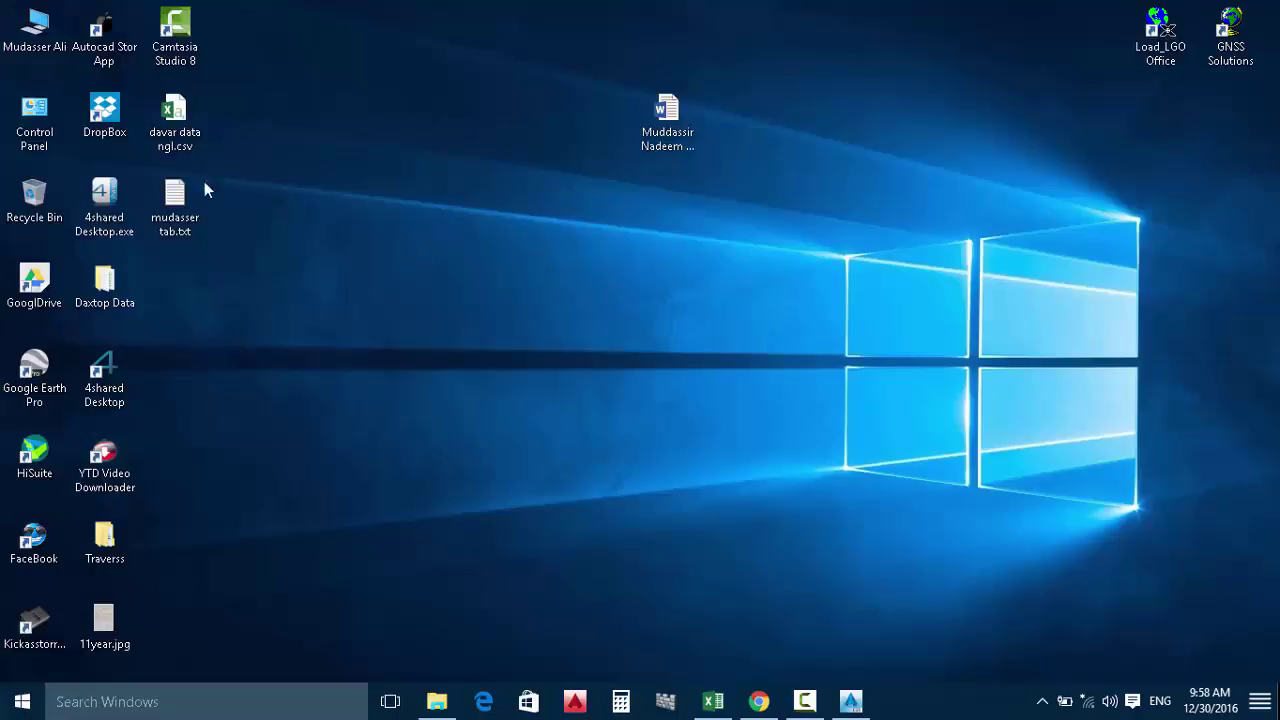
# Step: Move the tab-delimited text file and davar data ngl.csv to a free area of the desktop and refresh it
pyautogui.moveTo(202, 190); pyautogui.dragTo(462, 200)
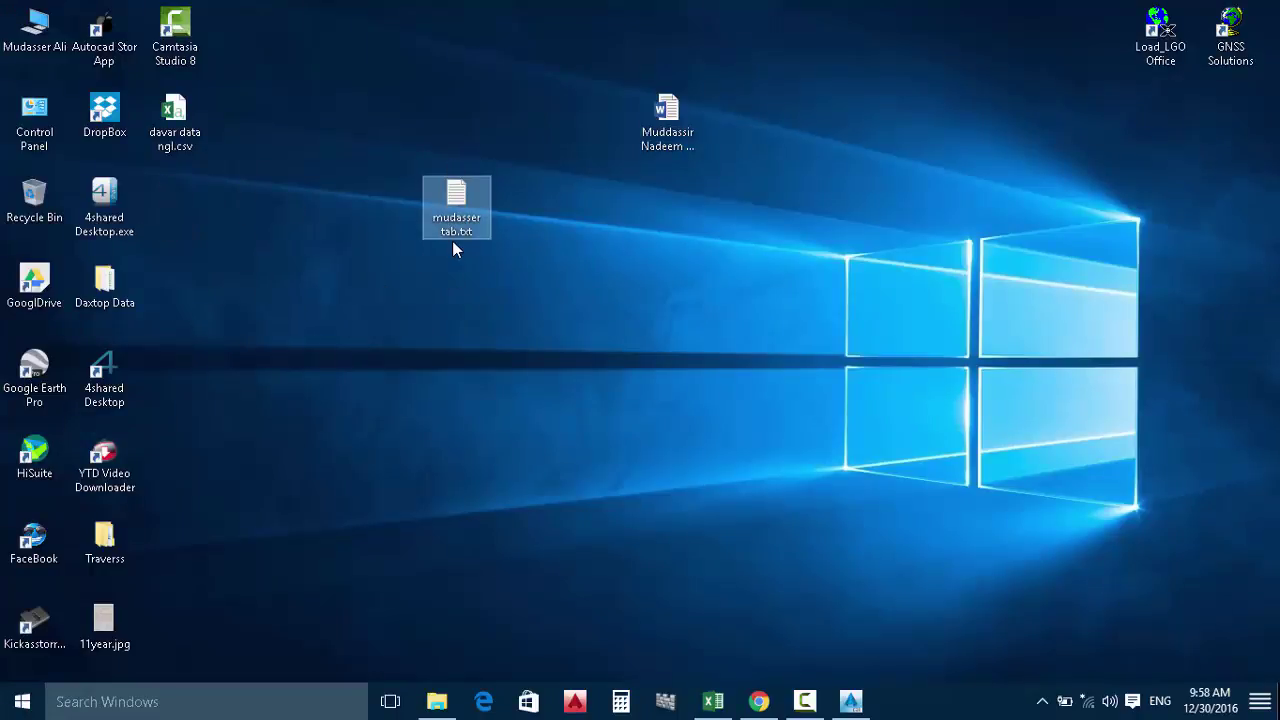
pyautogui.moveTo(177, 123); pyautogui.dragTo(460, 330)
pyautogui.rightClick(529, 216)
pyautogui.click(566, 281)
pyautogui.rightClick(566, 276)
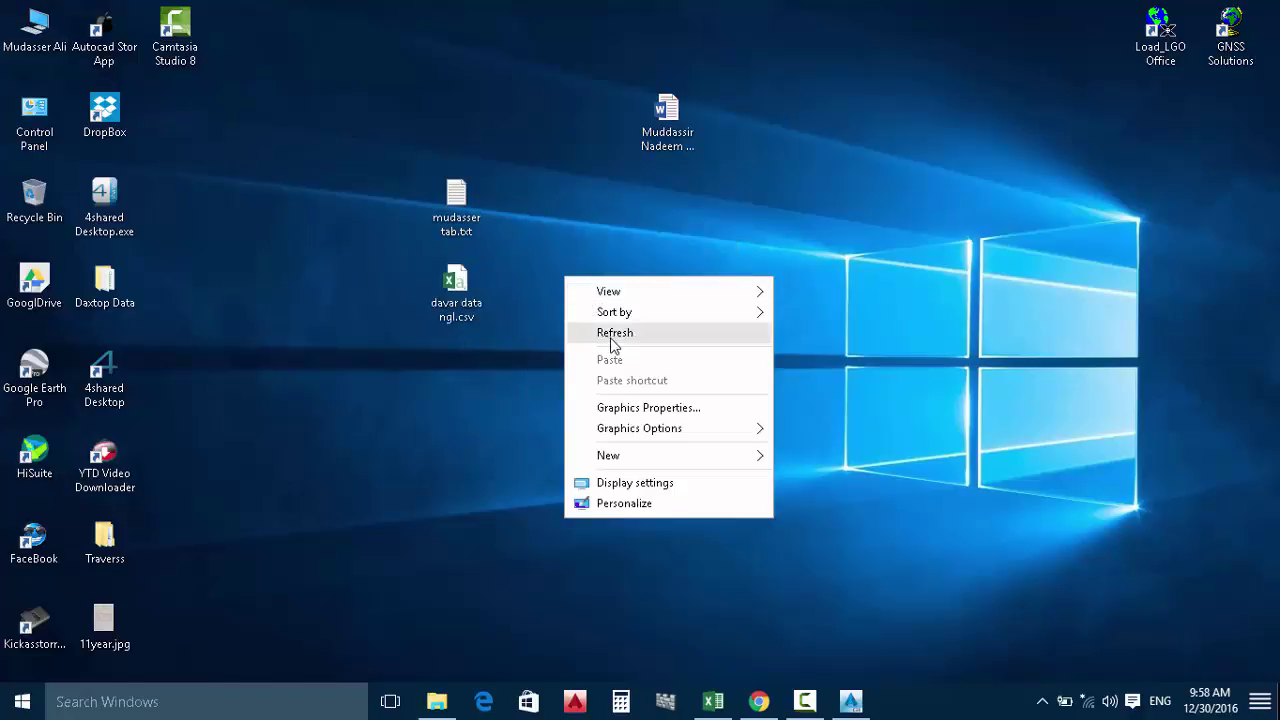
pyautogui.click(608, 333)
# Step: Open the tab-delimited text file in Notepad, examine the tab gaps between the first row's values, and close it
pyautogui.rightClick(467, 206)
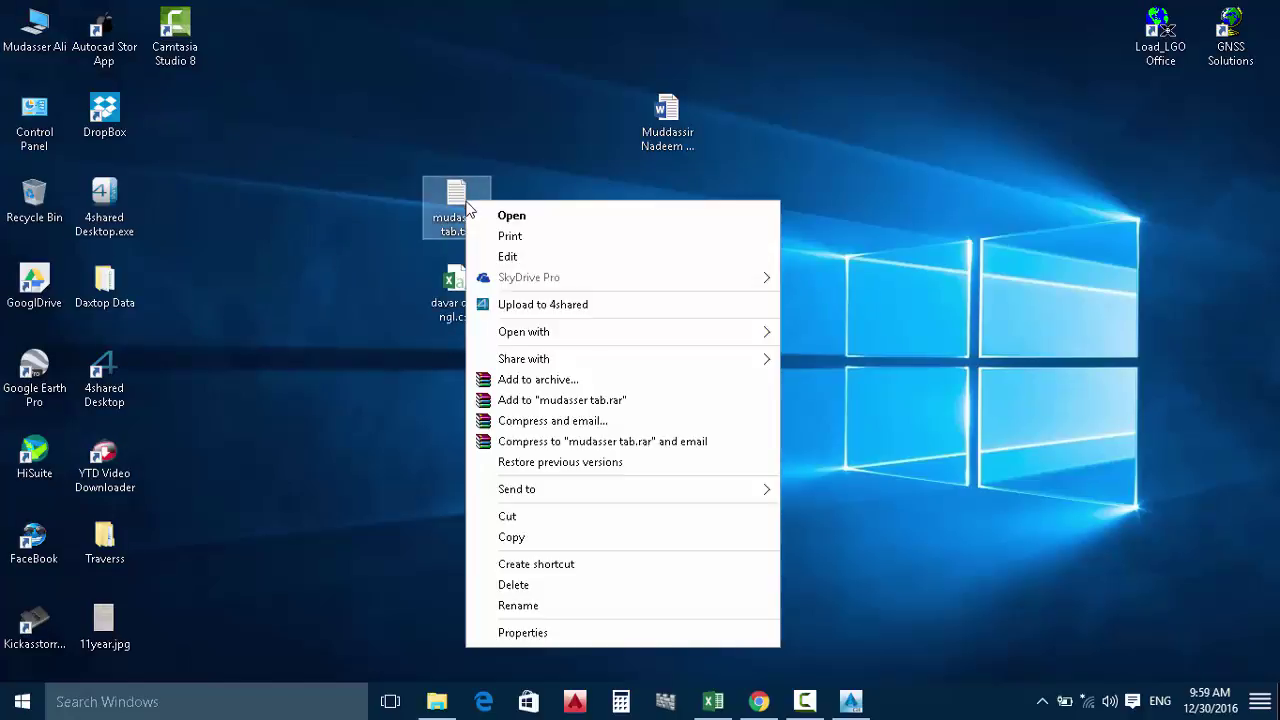
pyautogui.moveTo(741, 341)
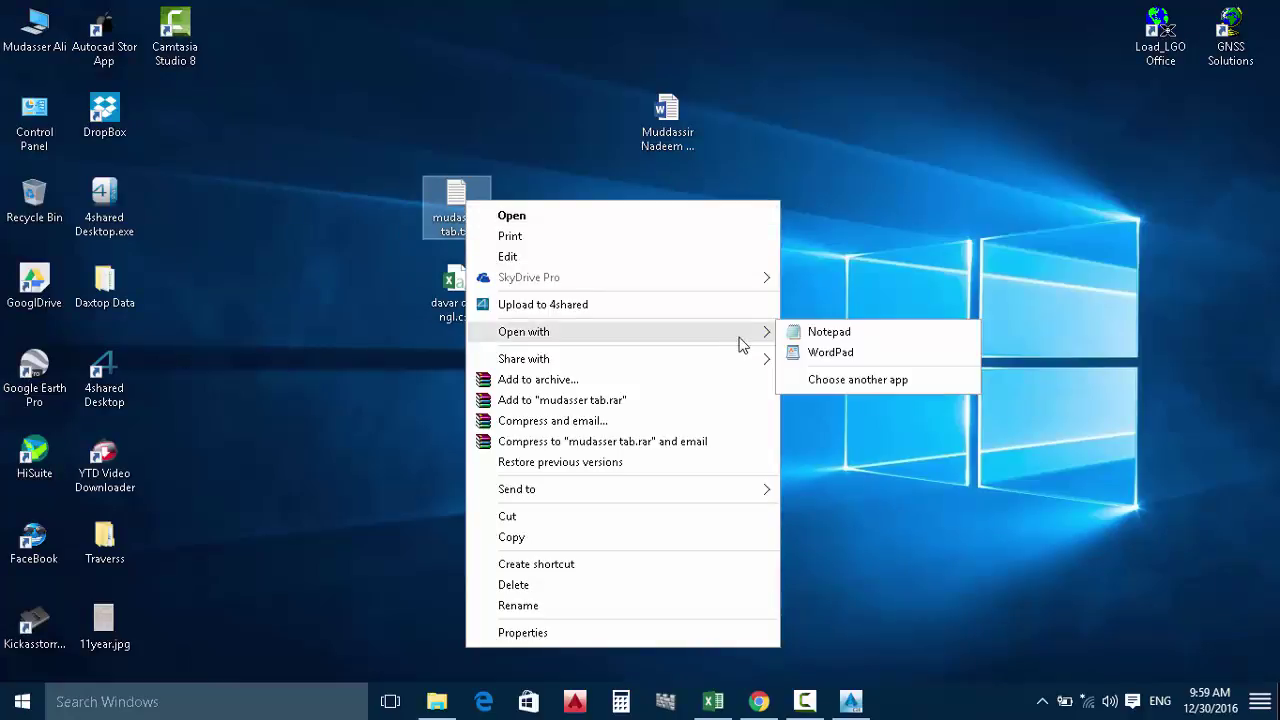
pyautogui.click(820, 335)
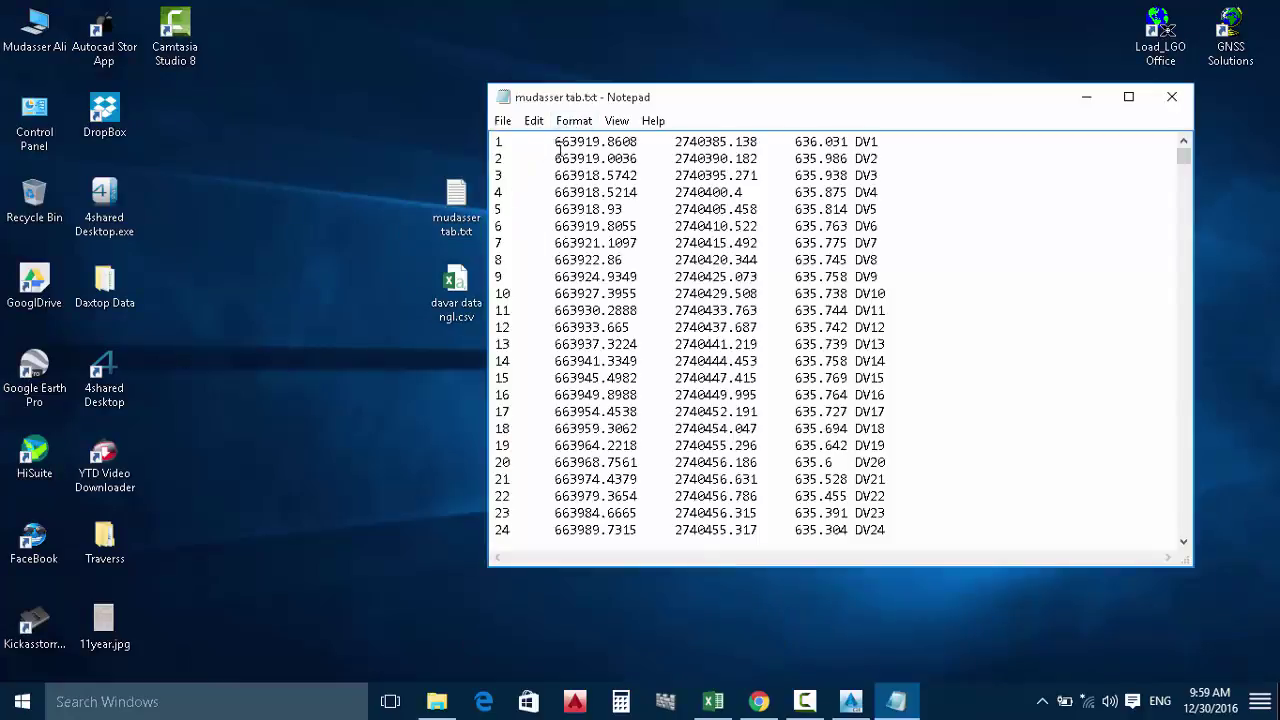
pyautogui.doubleClick(554, 145)
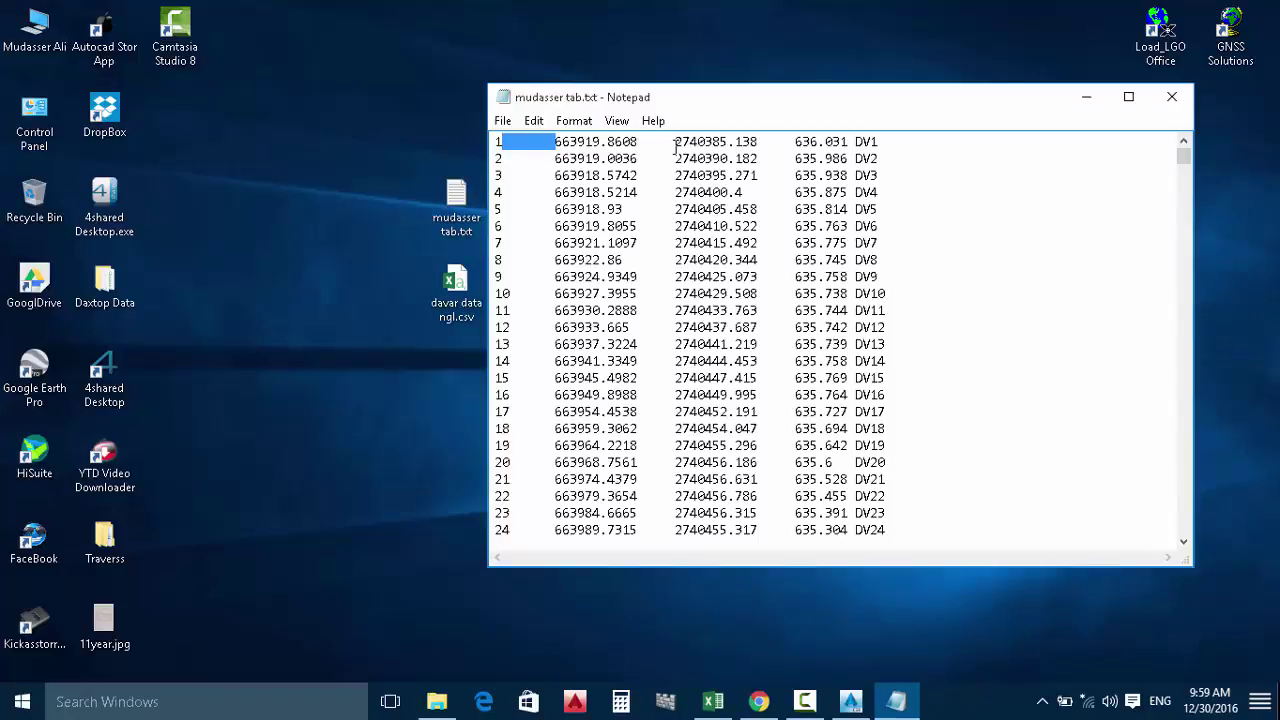
pyautogui.moveTo(675, 143); pyautogui.dragTo(638, 143)
pyautogui.moveTo(798, 143); pyautogui.dragTo(762, 150)
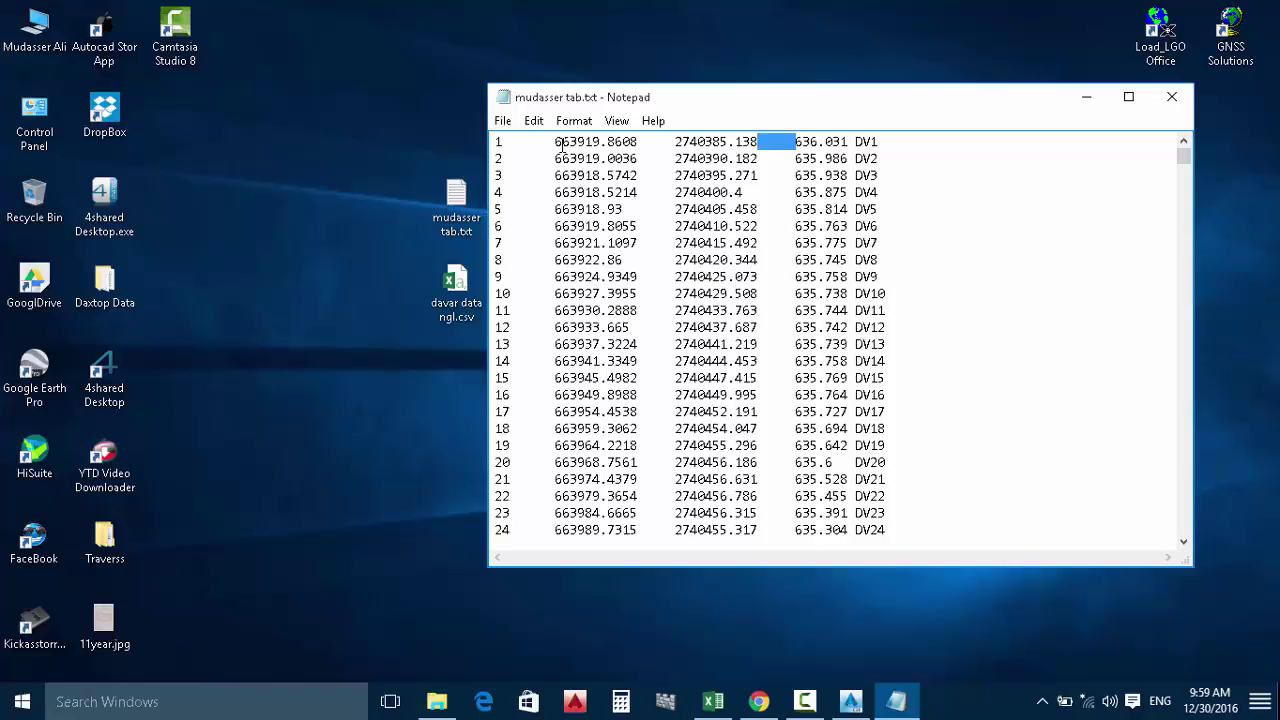
pyautogui.click(1160, 100)
# Step: Switch to Civil 3D, start the IMPORTPOINTS command and add the tab-delimited text file from the Desktop as source
pyautogui.click(850, 701)
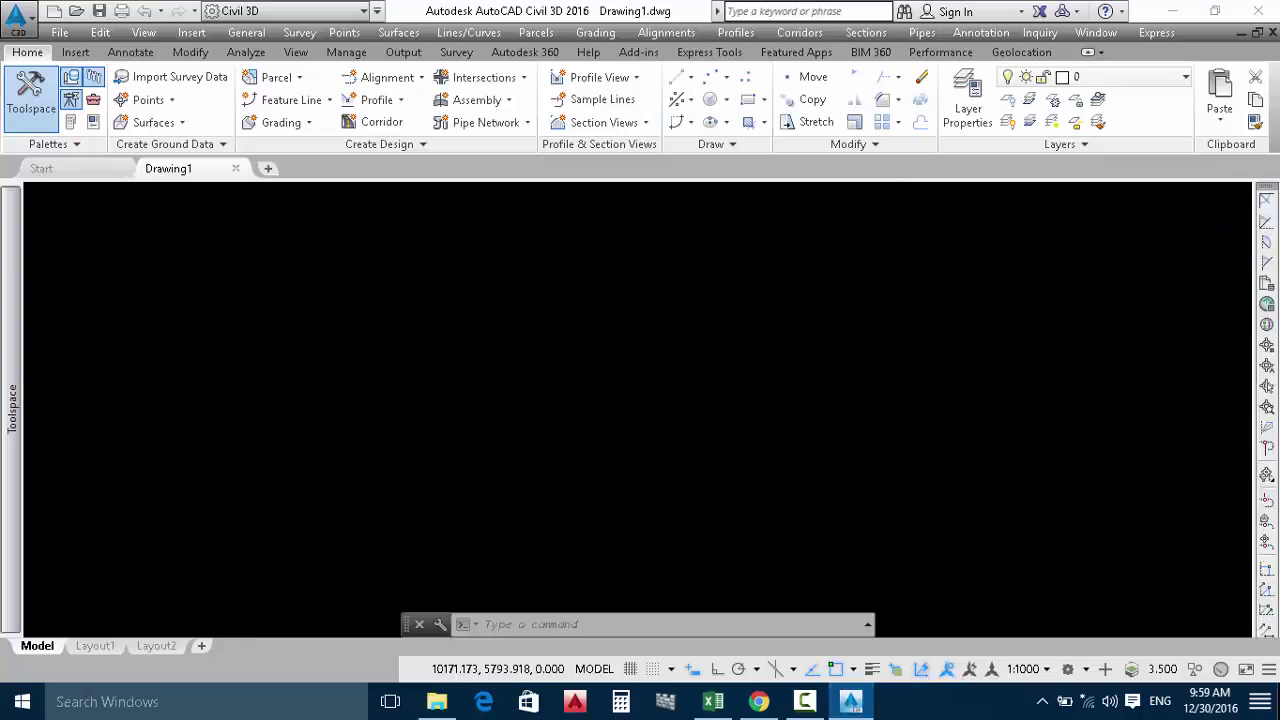
pyautogui.write('imp')
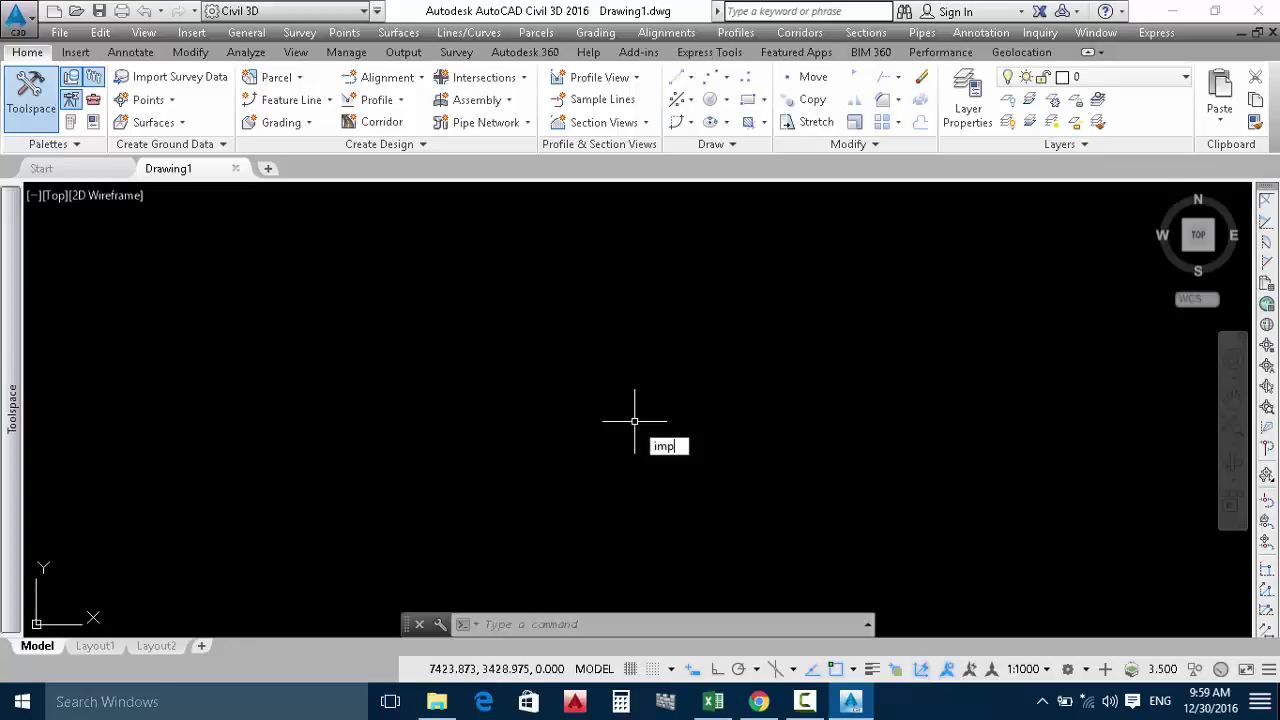
pyautogui.write('o')
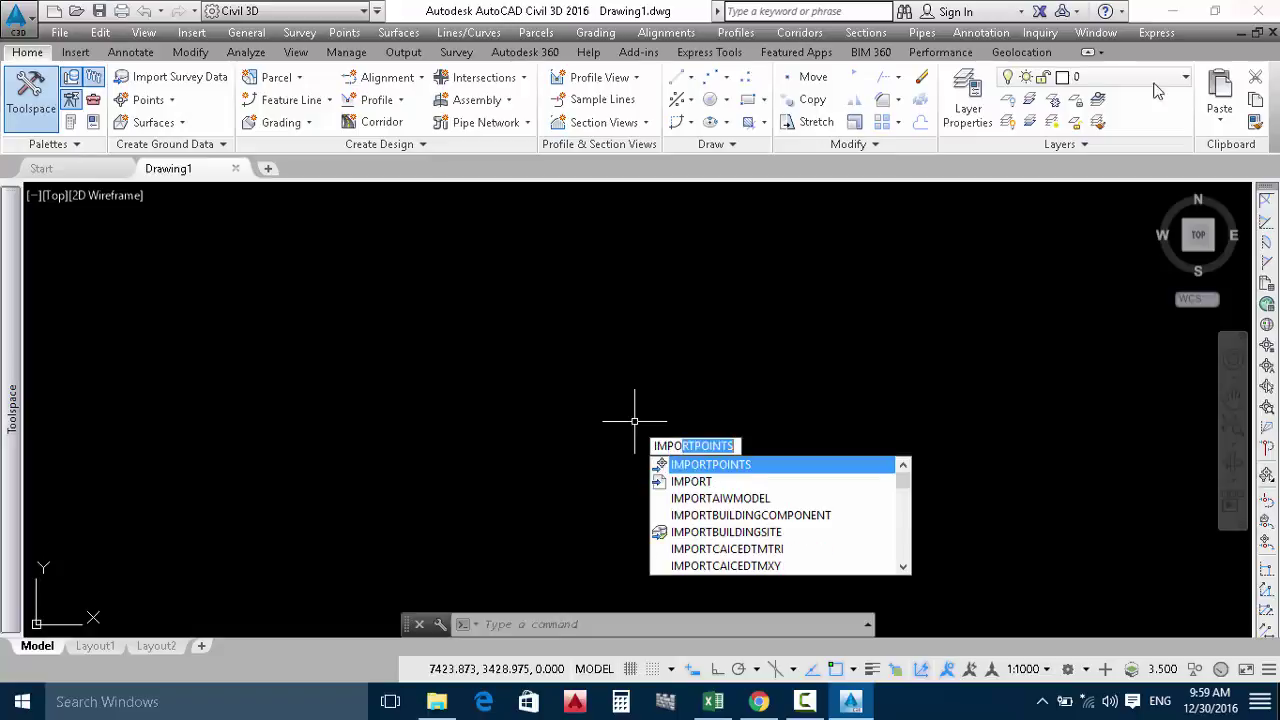
pyautogui.press('Return')
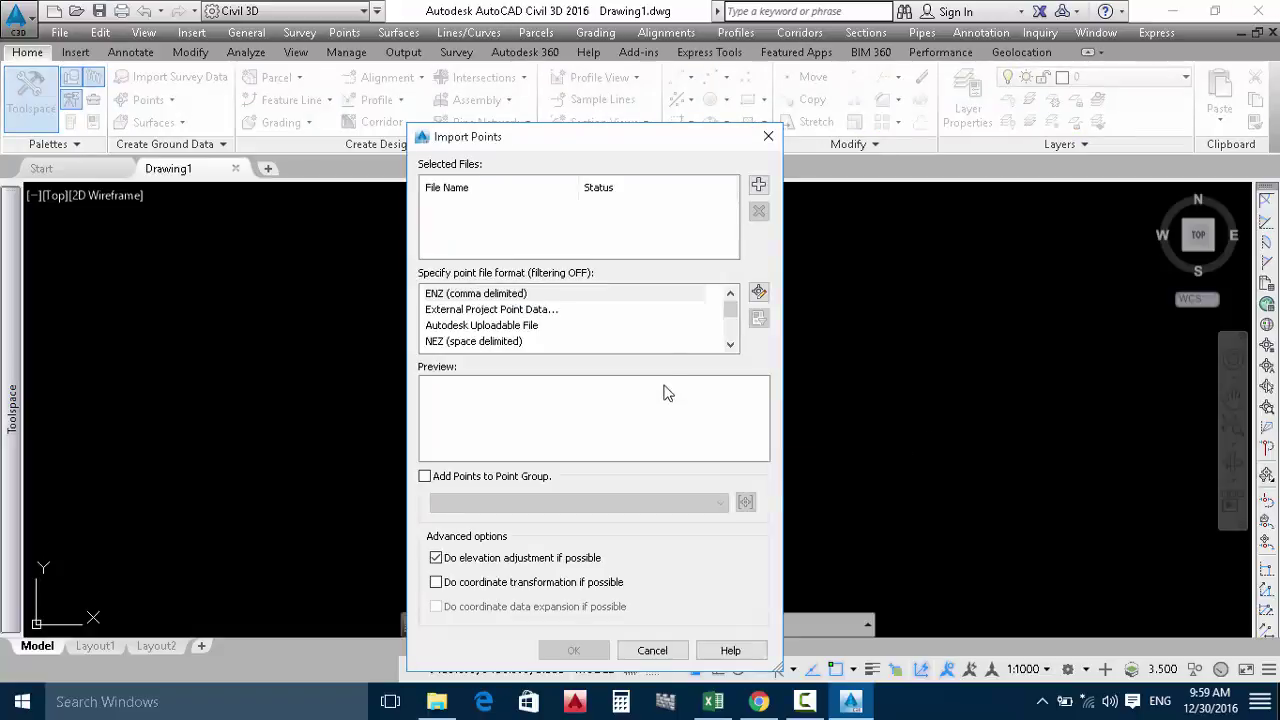
pyautogui.click(759, 186)
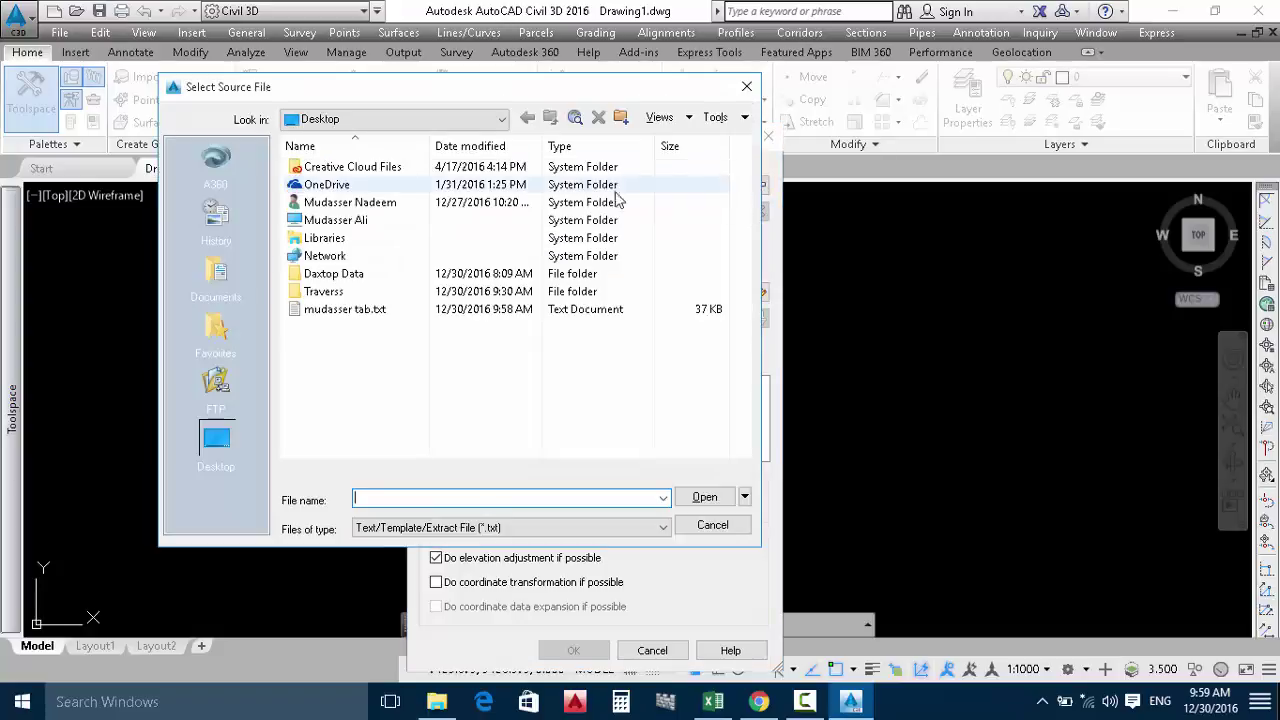
pyautogui.click(340, 310)
pyautogui.click(702, 497)
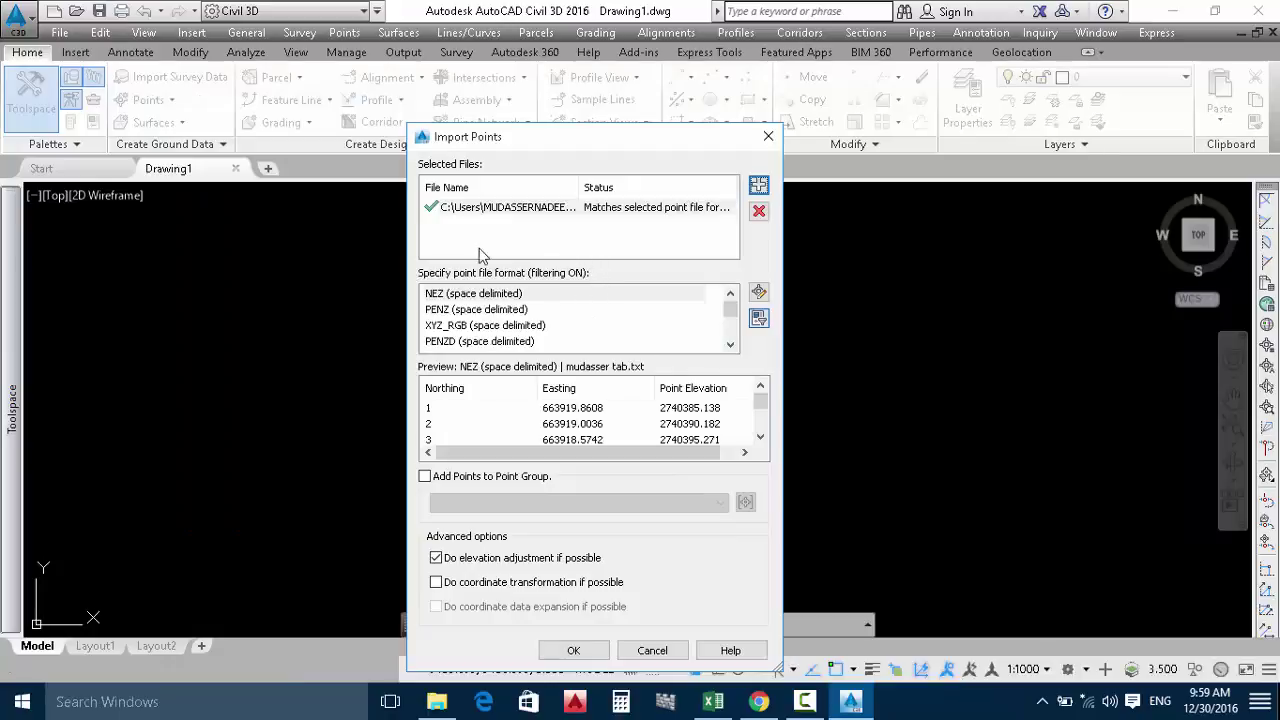
# Step: Compare the space-delimited point file formats in the preview and import the points as PENZD (space delimited)
pyautogui.moveTo(730, 312); pyautogui.dragTo(730, 340)
pyautogui.click(489, 341)
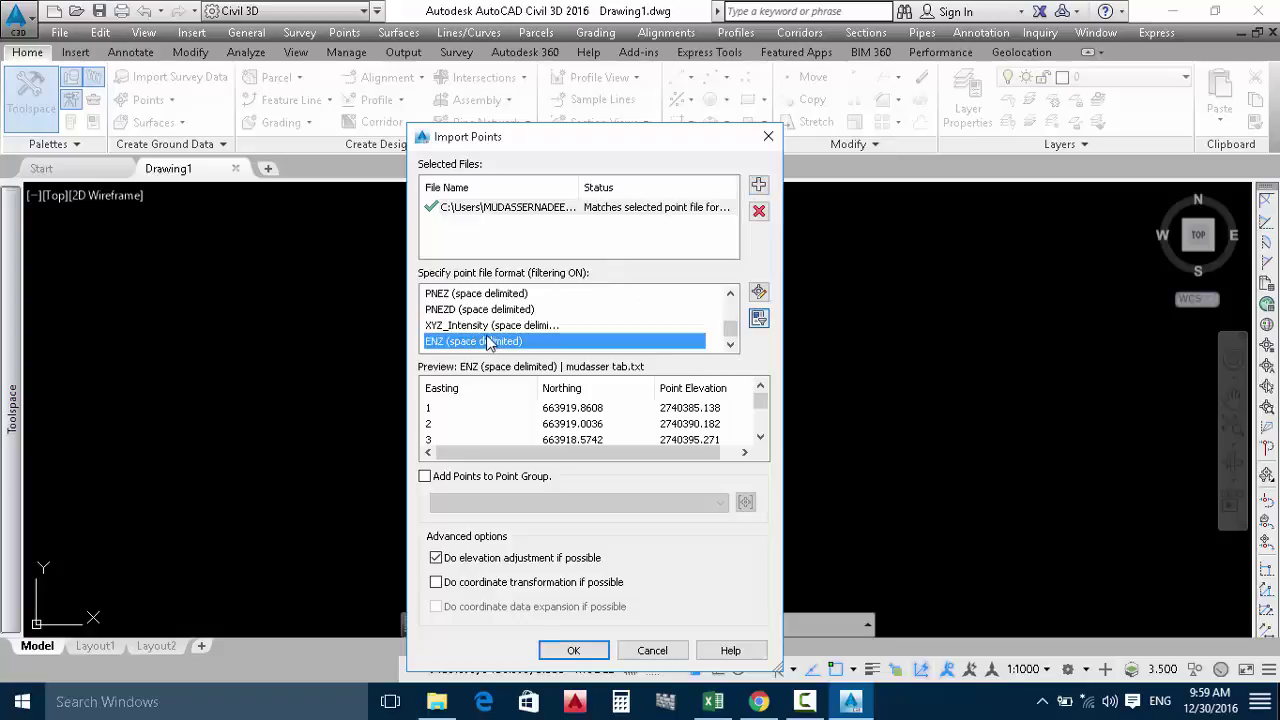
pyautogui.scroll(5, 484, 336)
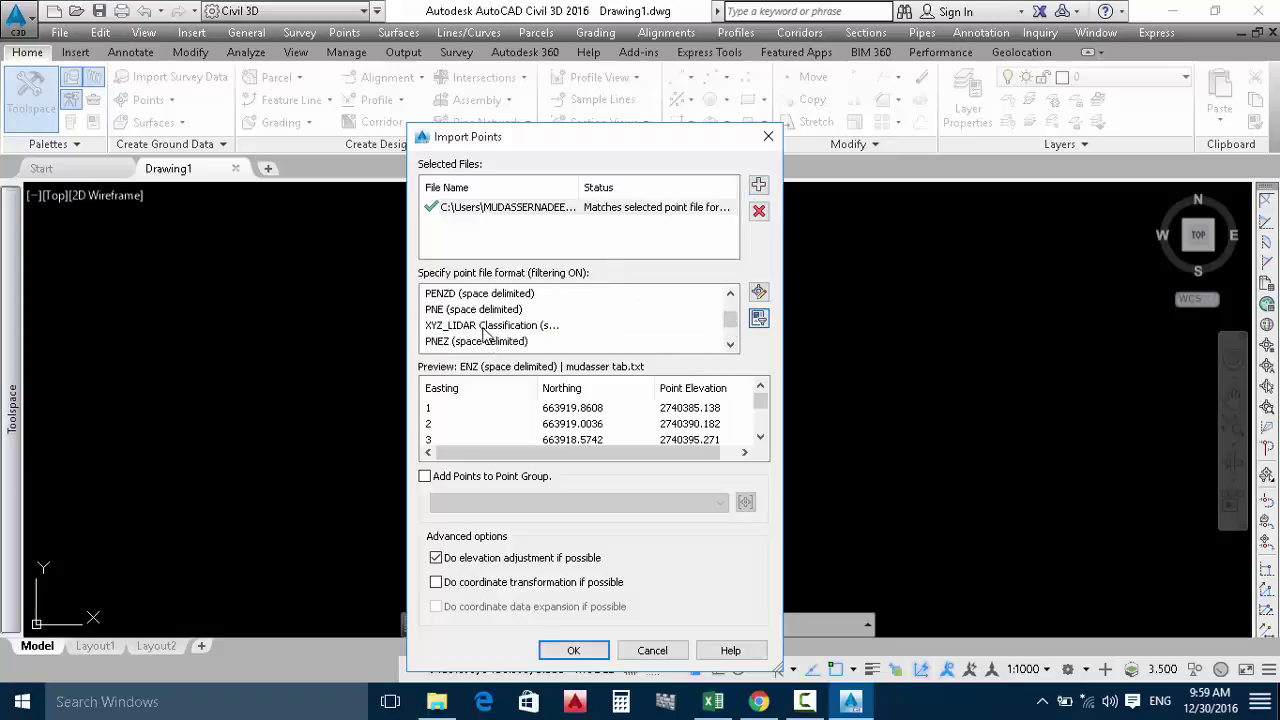
pyautogui.click(489, 295)
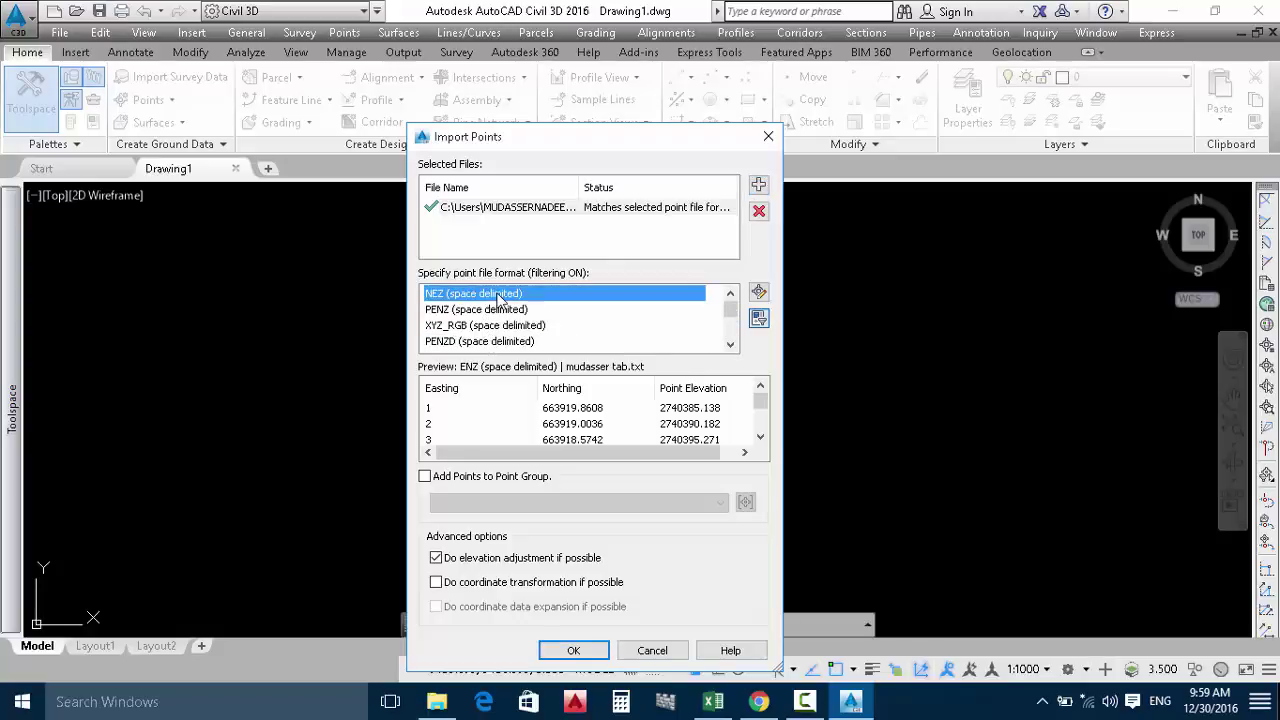
pyautogui.click(502, 310)
pyautogui.click(500, 328)
pyautogui.click(502, 342)
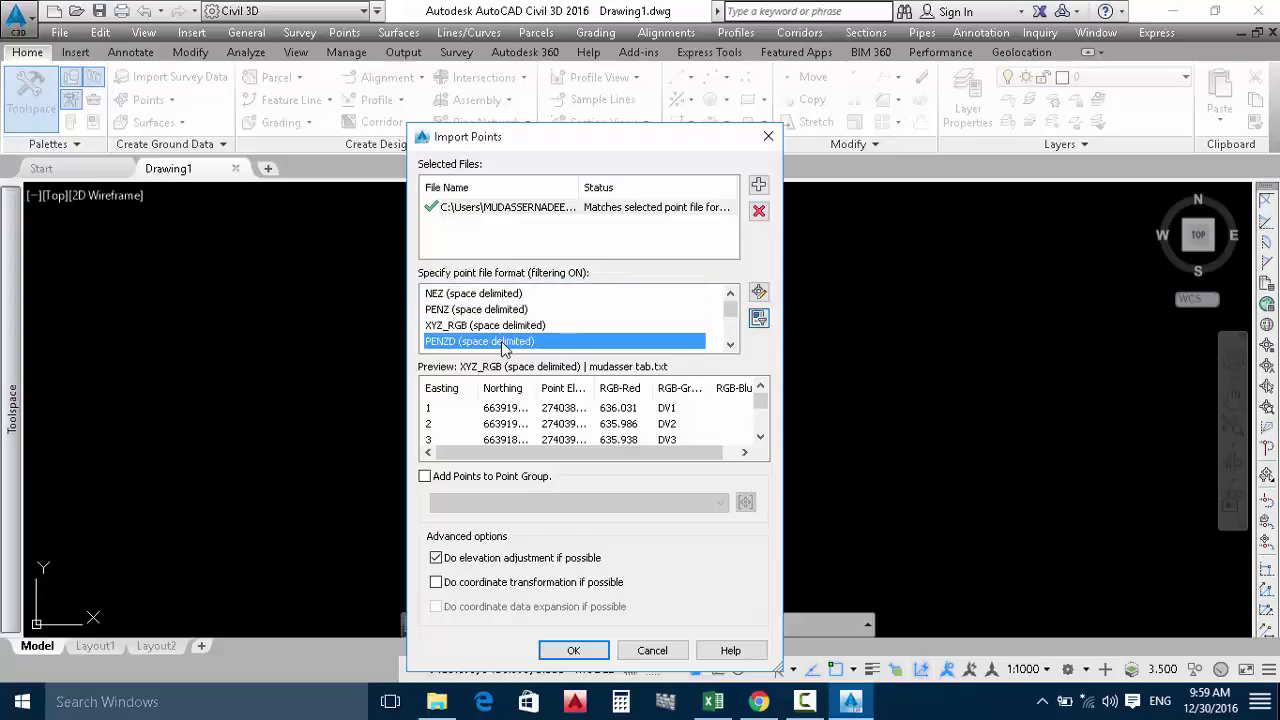
pyautogui.click(730, 344)
pyautogui.click(730, 344)
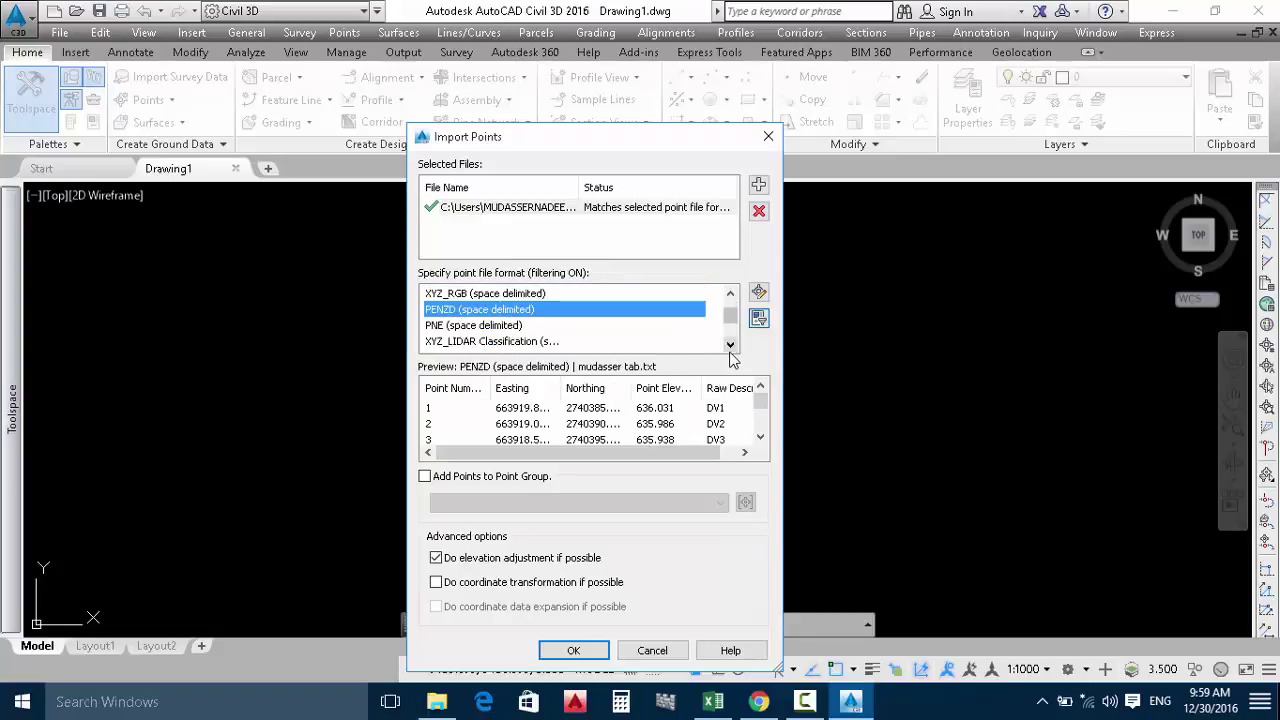
pyautogui.click(730, 346)
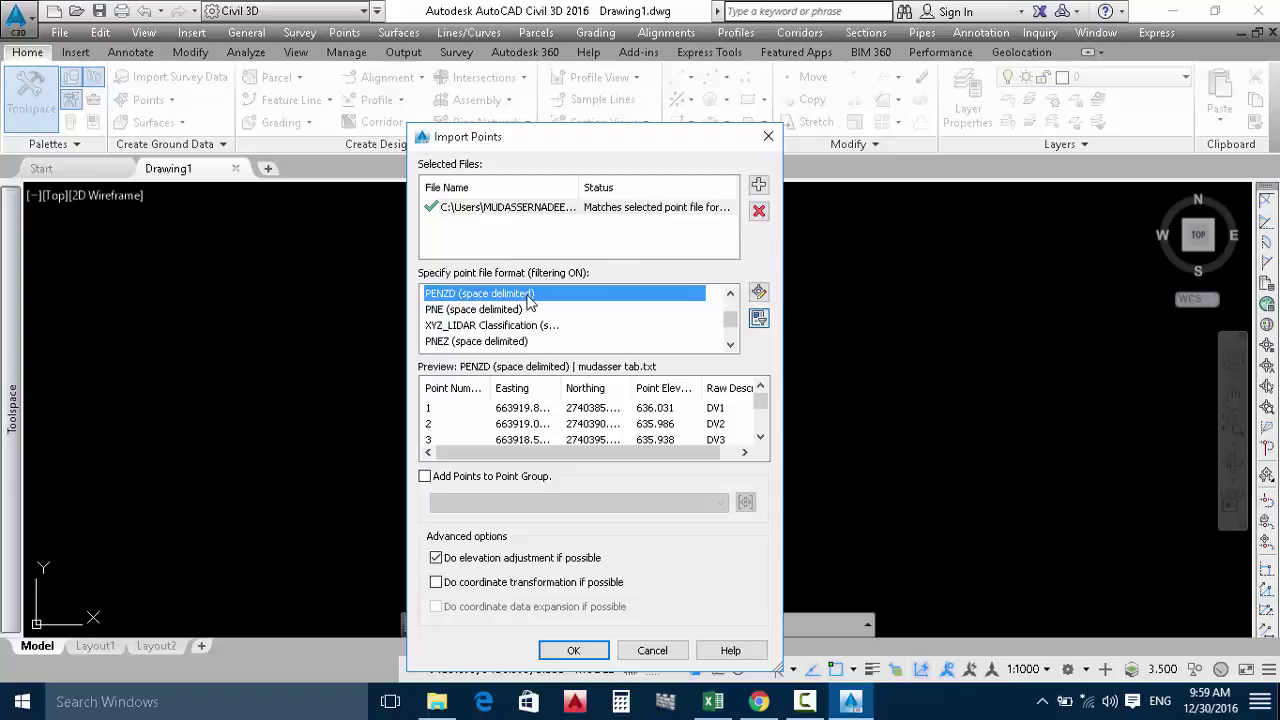
pyautogui.click(573, 650)
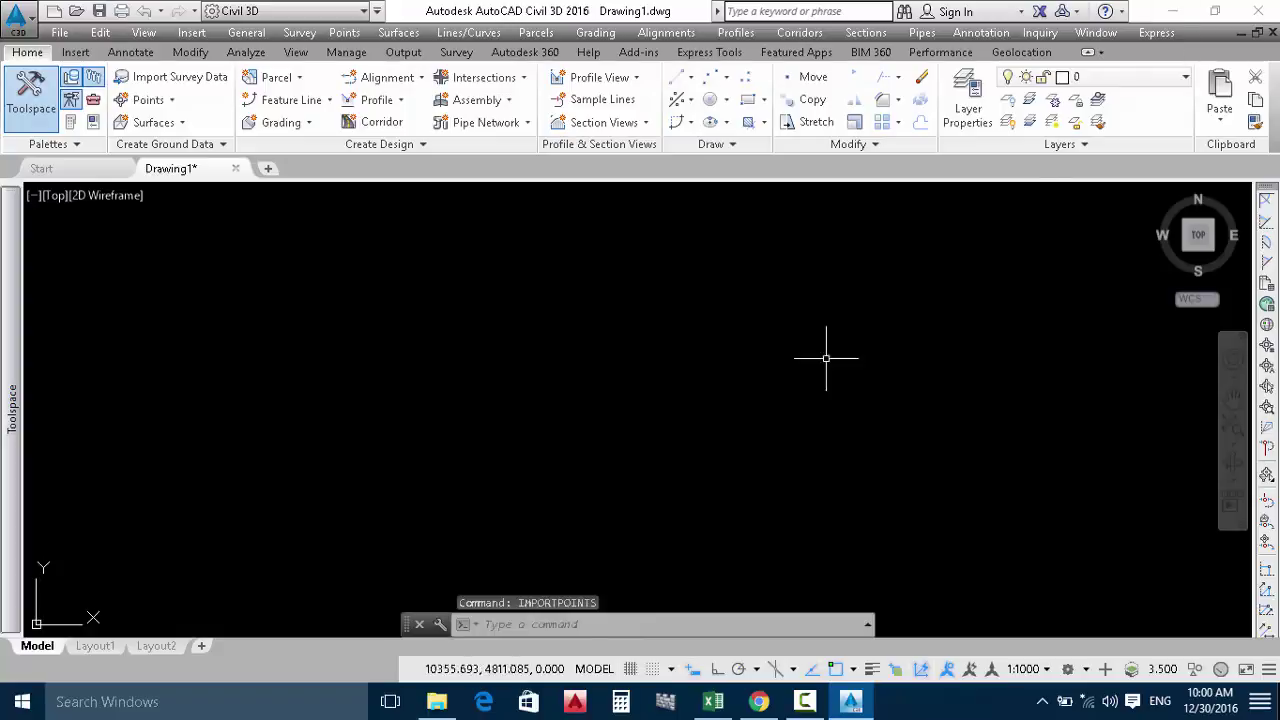
# Step: Erase all the imported survey points from the drawing
pyautogui.write('z')
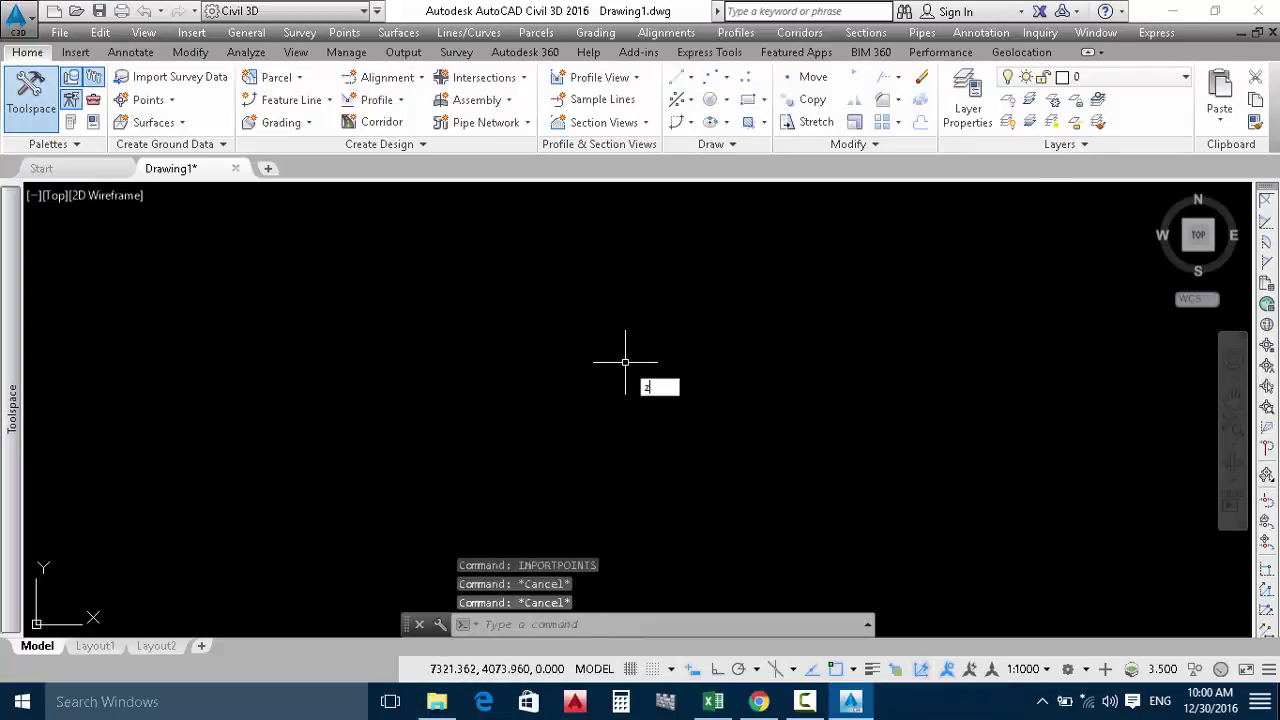
pyautogui.press('Return')
pyautogui.write('e')
pyautogui.press('Return')
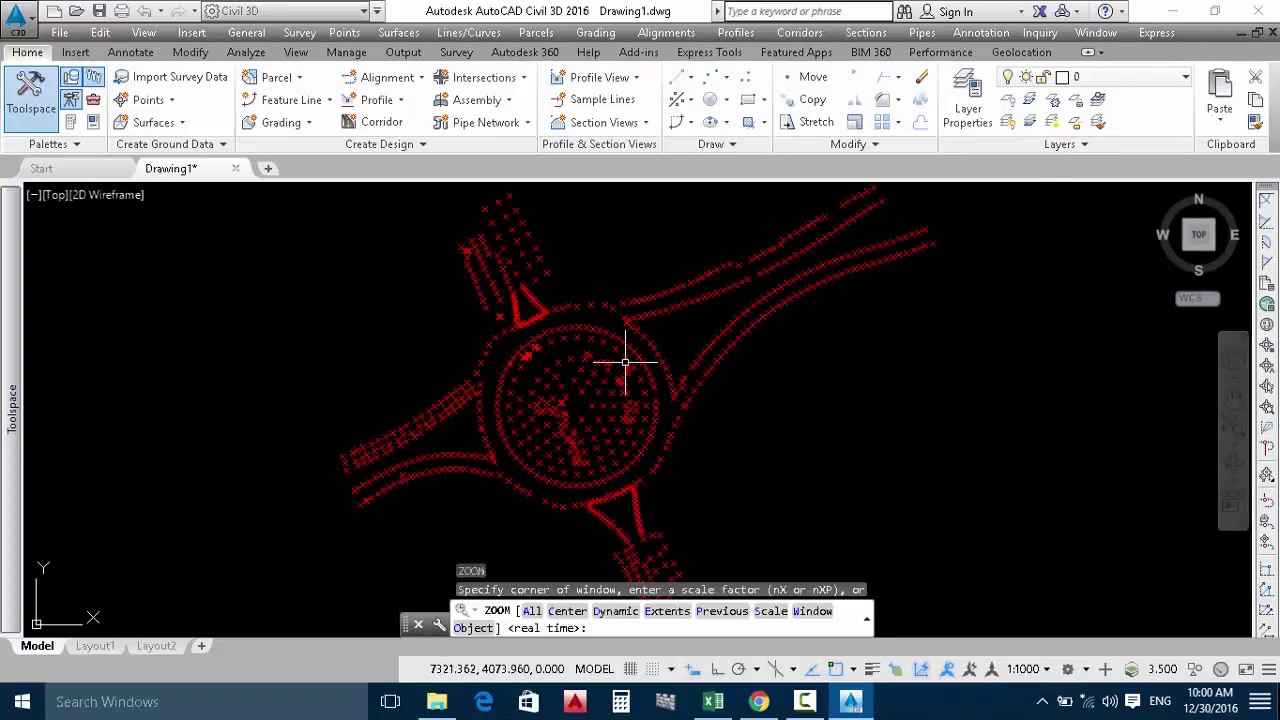
pyautogui.write('e')
pyautogui.press('Return')
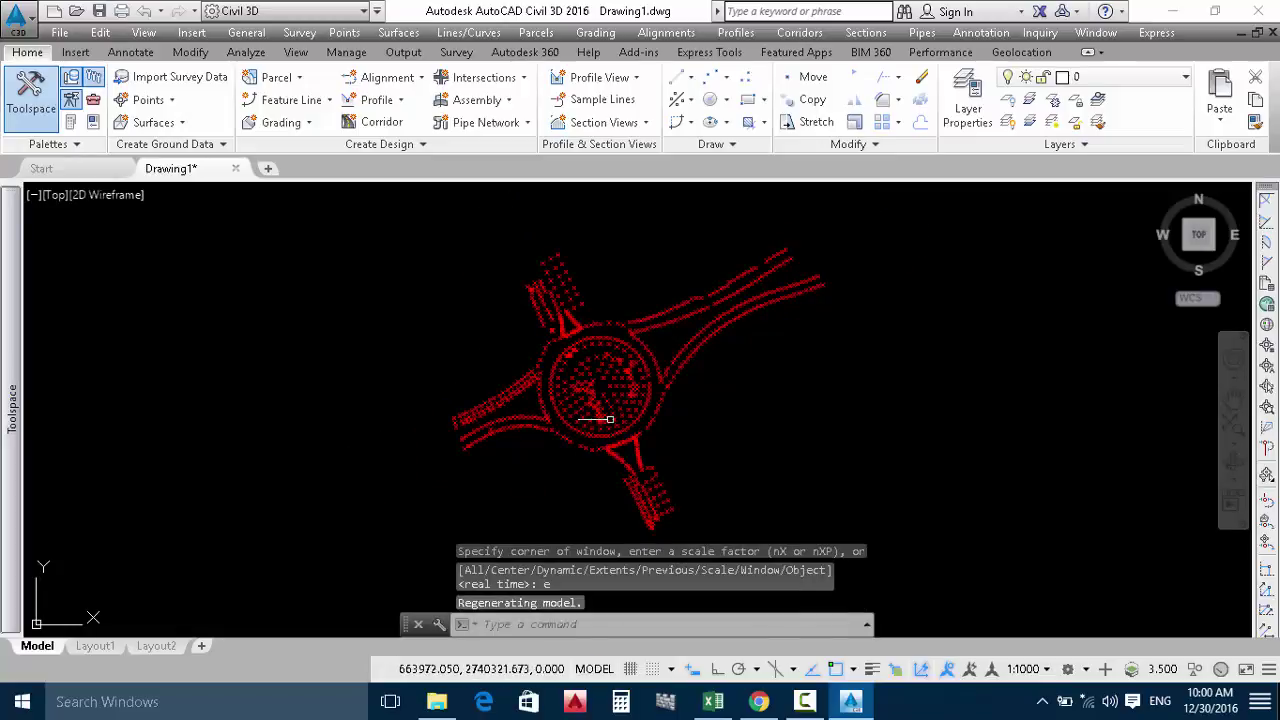
pyautogui.click(829, 265)
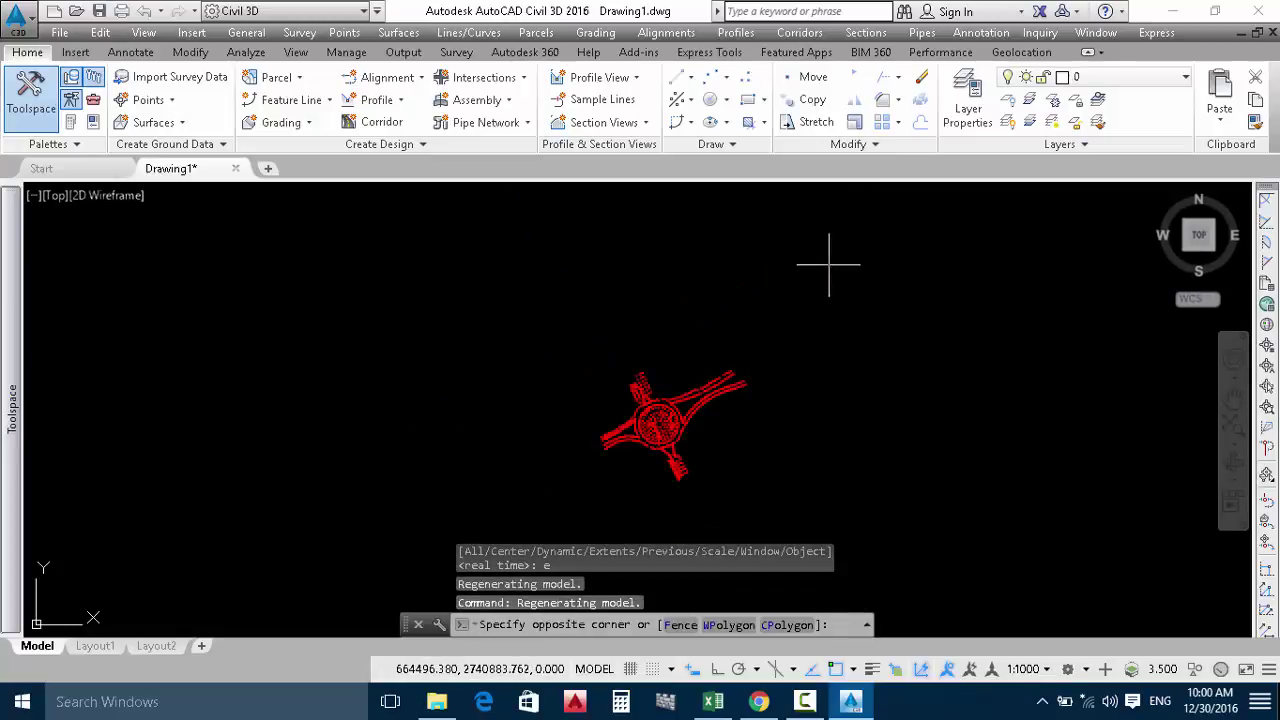
pyautogui.click(569, 490)
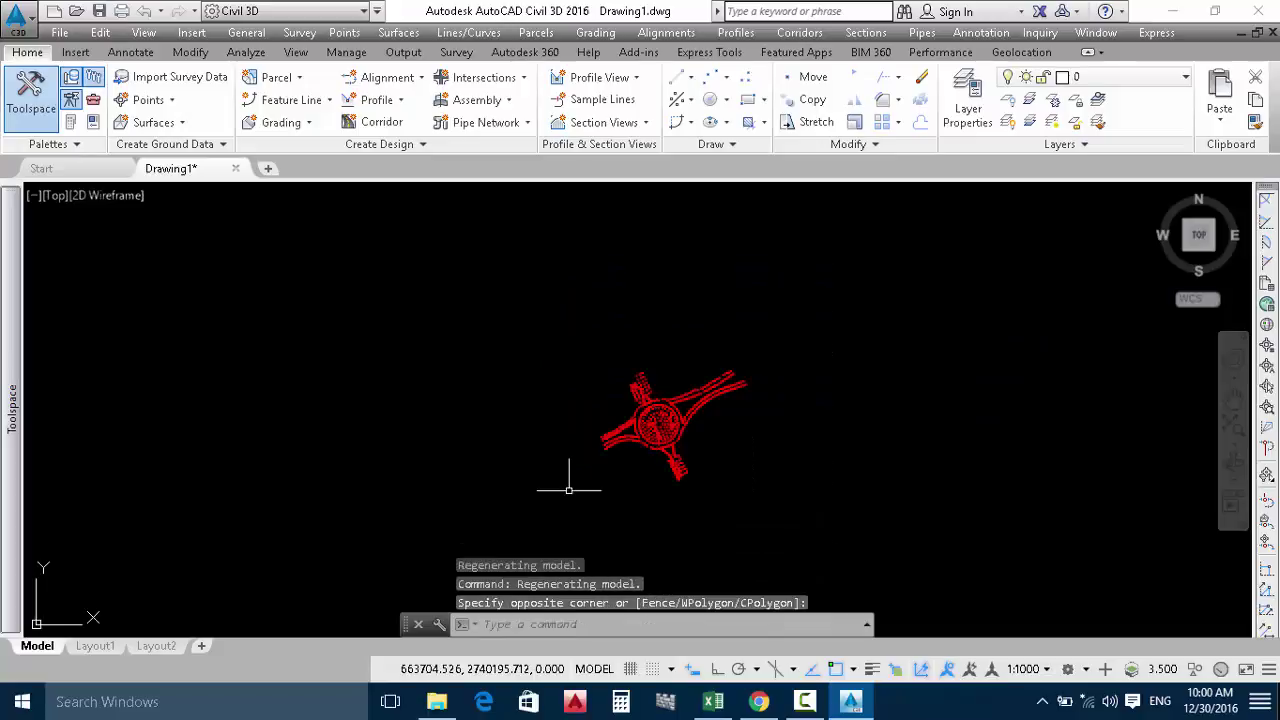
pyautogui.press('Delete')
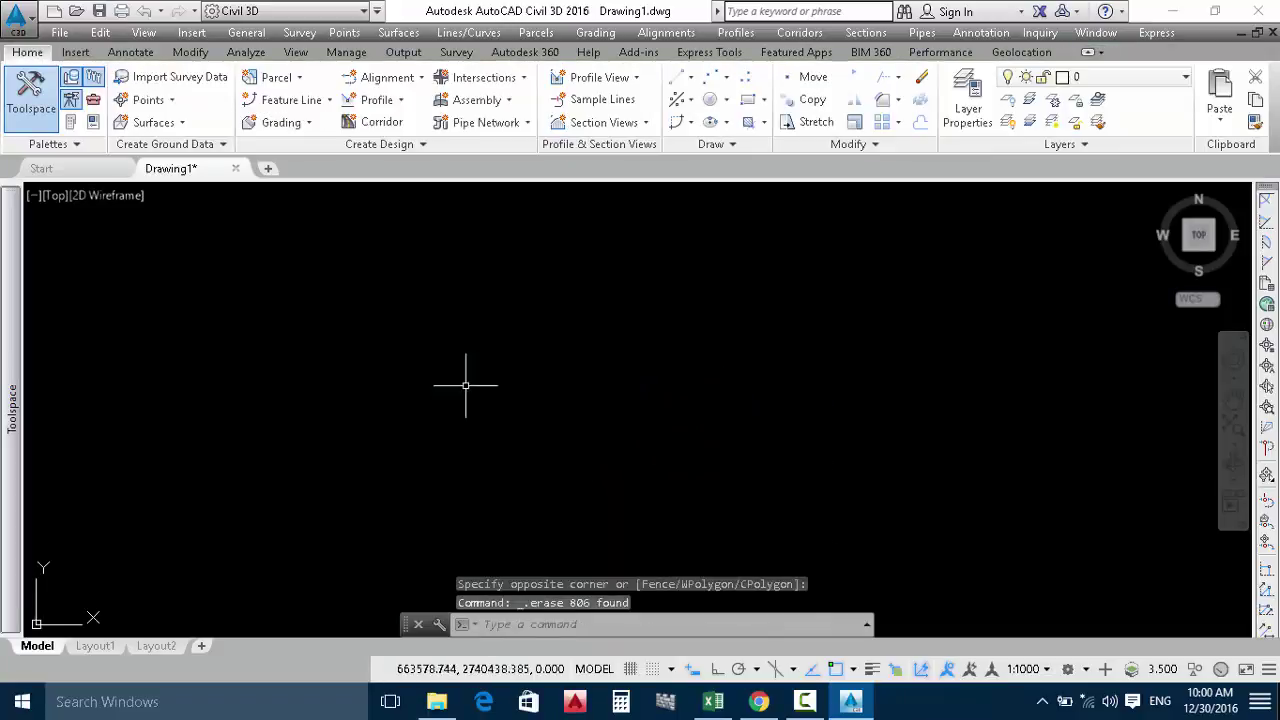
pyautogui.moveTo(14, 265)
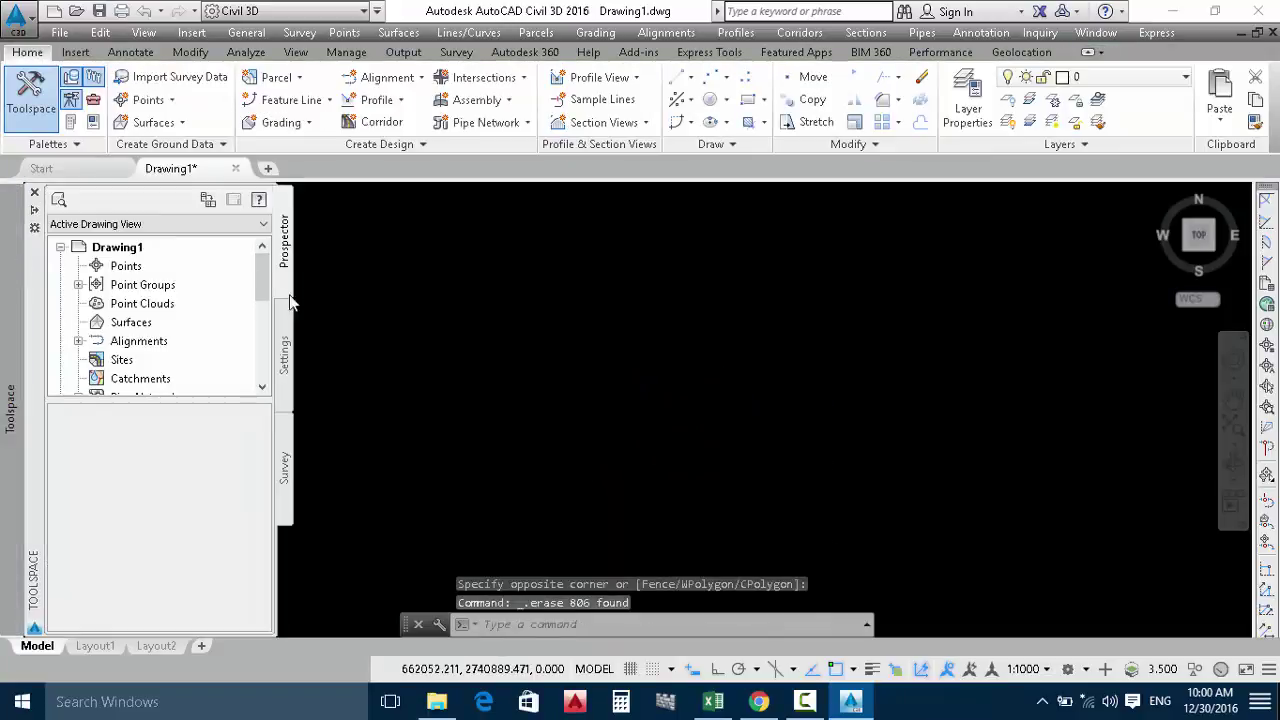
pyautogui.click(287, 325)
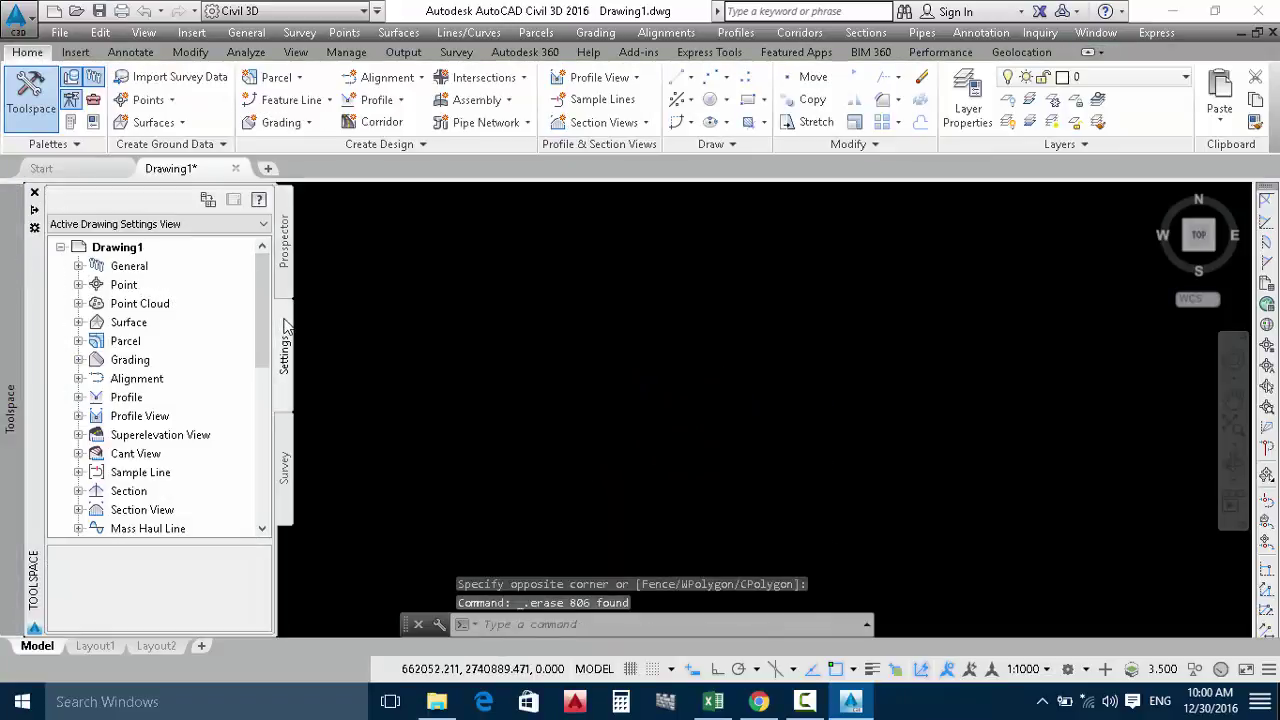
pyautogui.click(286, 240)
pyautogui.click(79, 285)
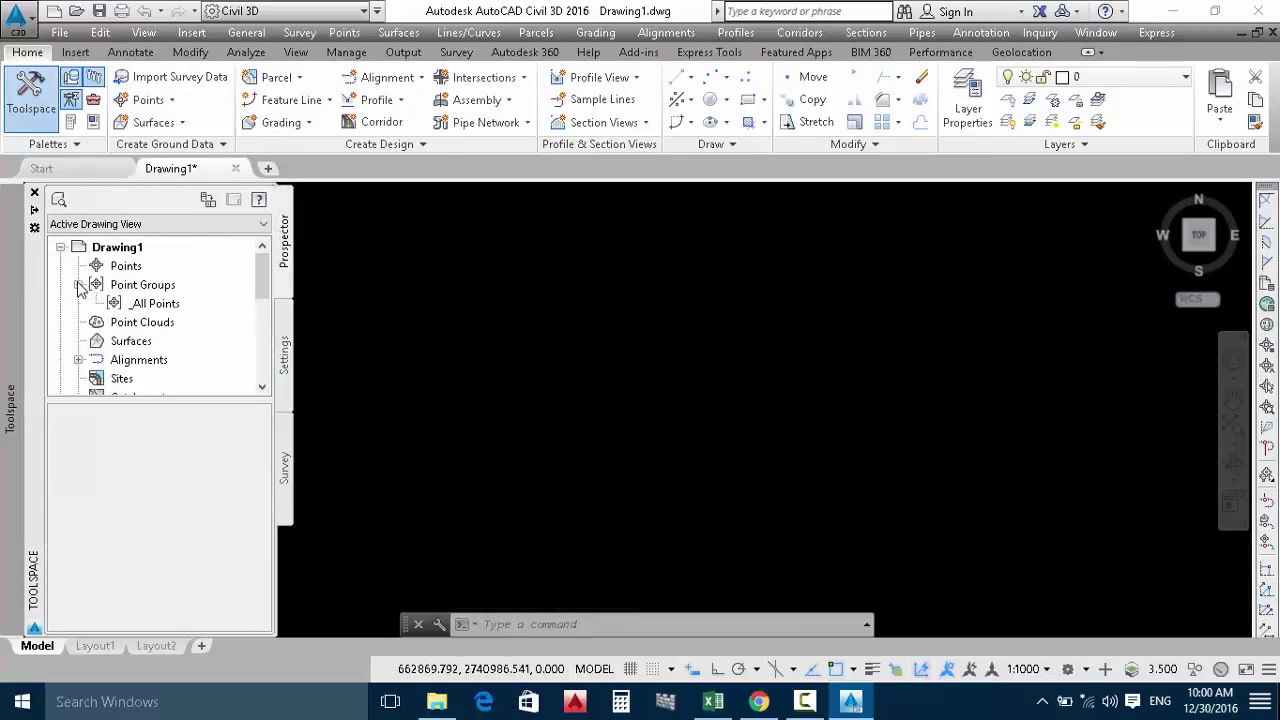
pyautogui.click(79, 285)
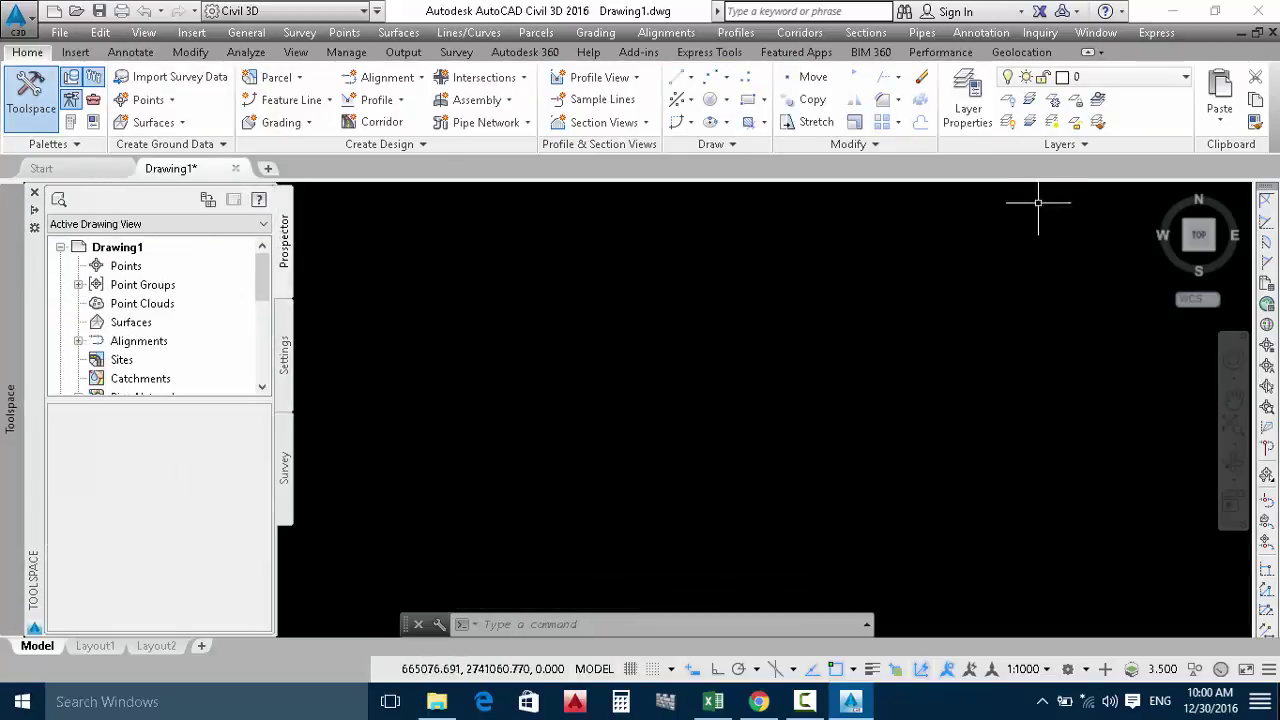
# Step: Move the tab-delimited text file up the desktop, then open davar data ngl.csv in Notepad and examine its comma delimiters
pyautogui.click(1176, 11)
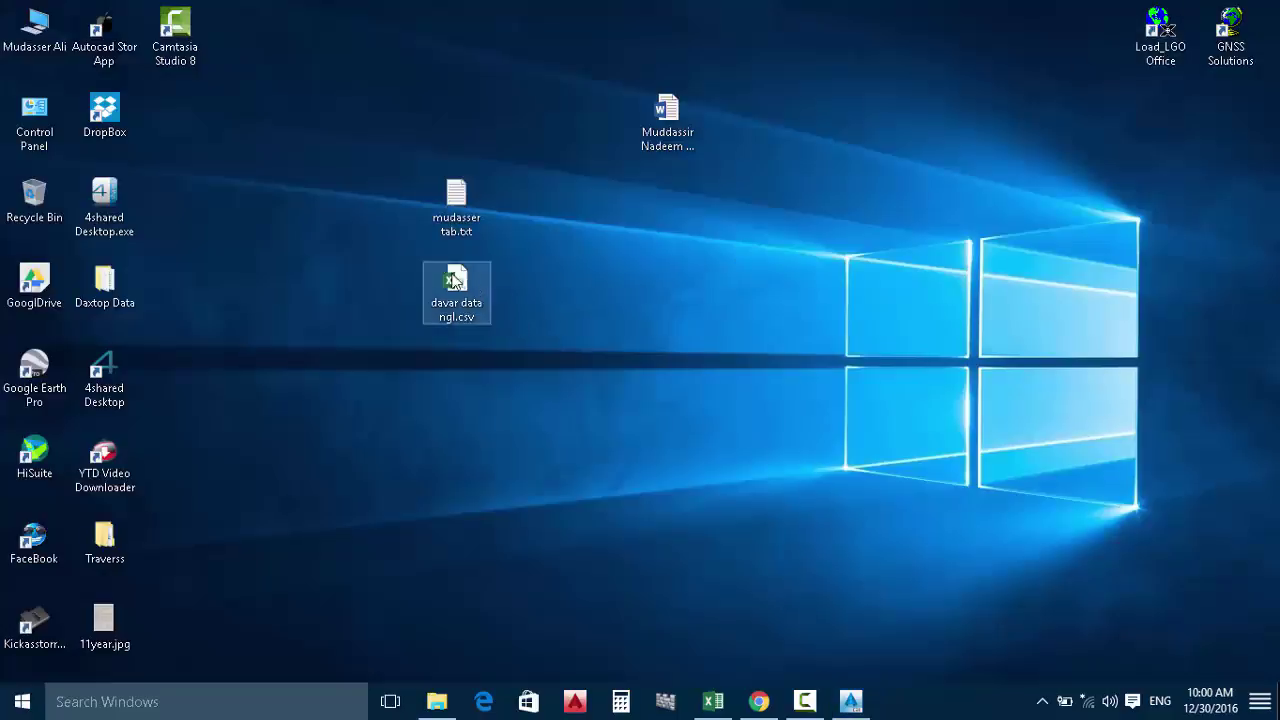
pyautogui.moveTo(462, 203); pyautogui.dragTo(455, 72)
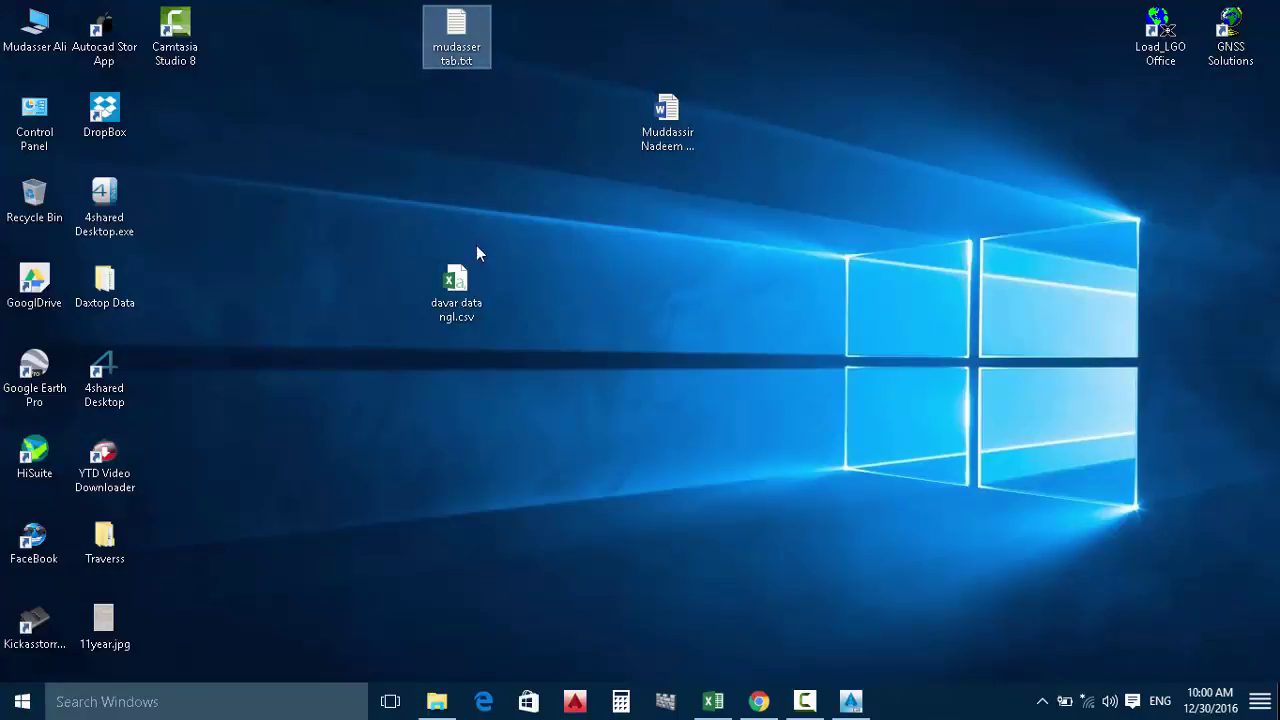
pyautogui.click(451, 297)
pyautogui.rightClick(452, 300)
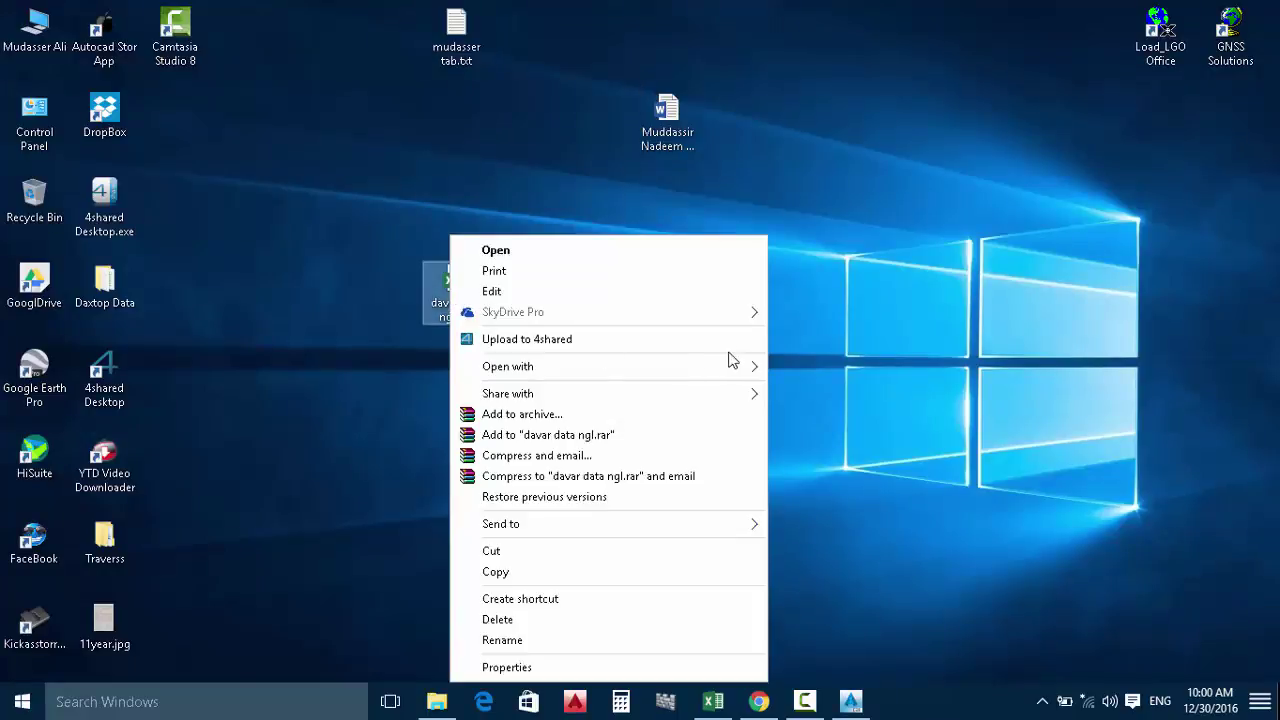
pyautogui.moveTo(758, 368)
pyautogui.click(816, 387)
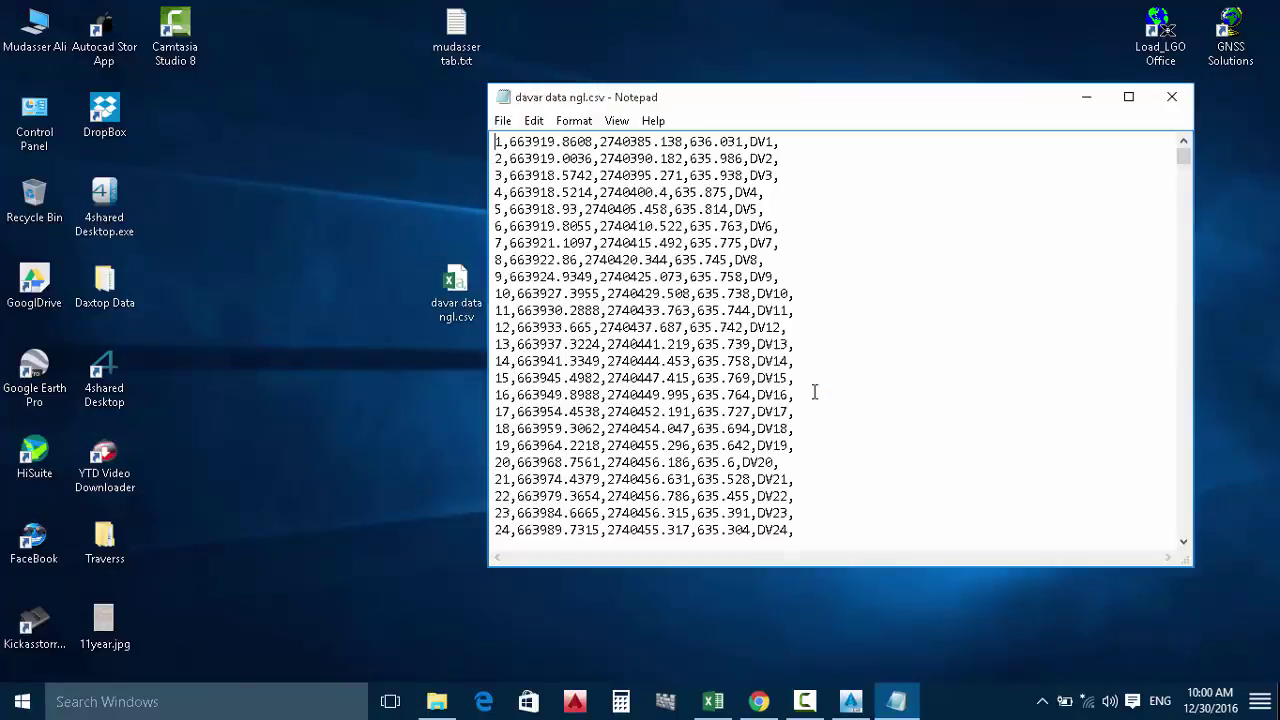
pyautogui.click(1128, 97)
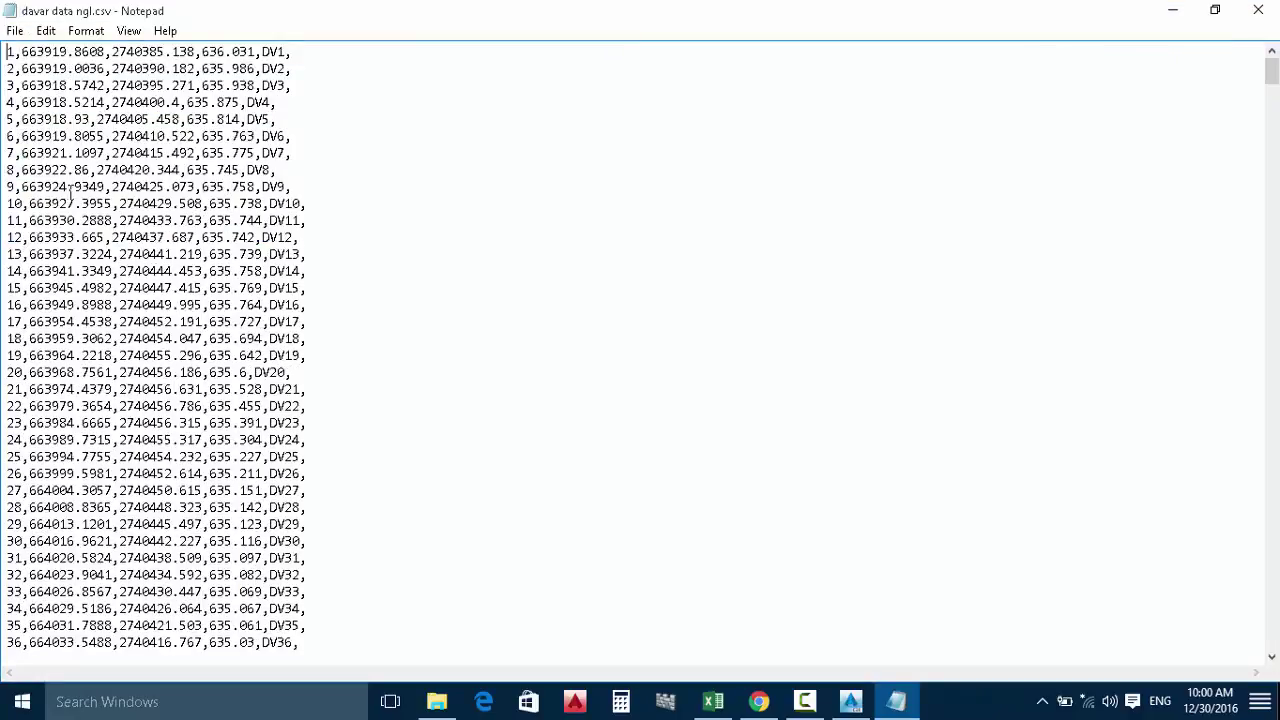
pyautogui.click(1171, 11)
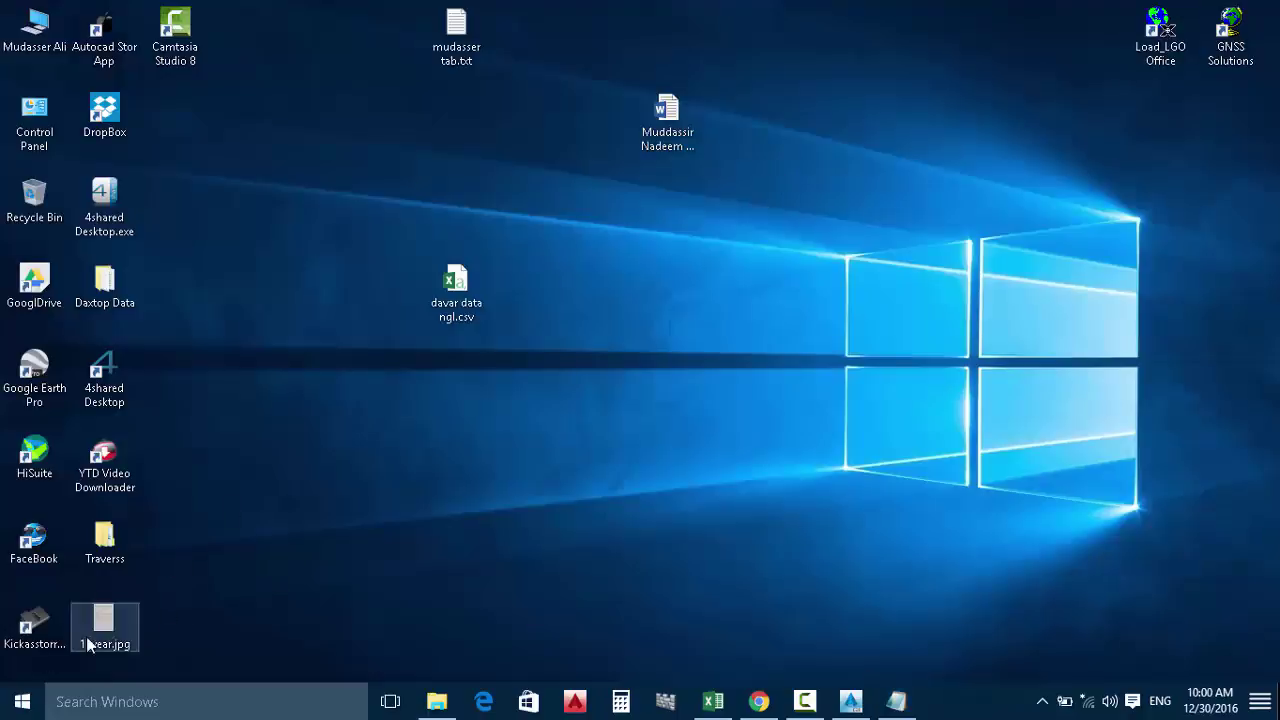
# Step: Switch to Notepad and compare the commas in davar data ngl.csv with the delimiter symbols listed in the Excel workbook
pyautogui.click(27, 705)
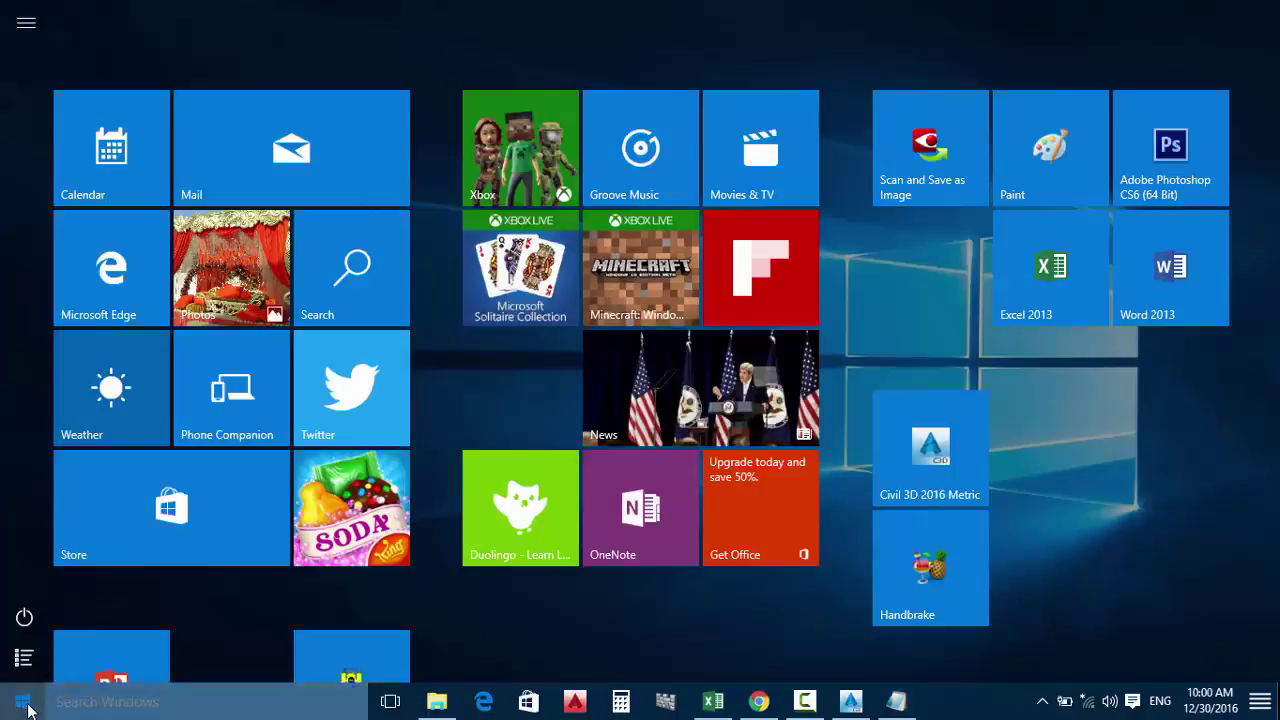
pyautogui.click(27, 705)
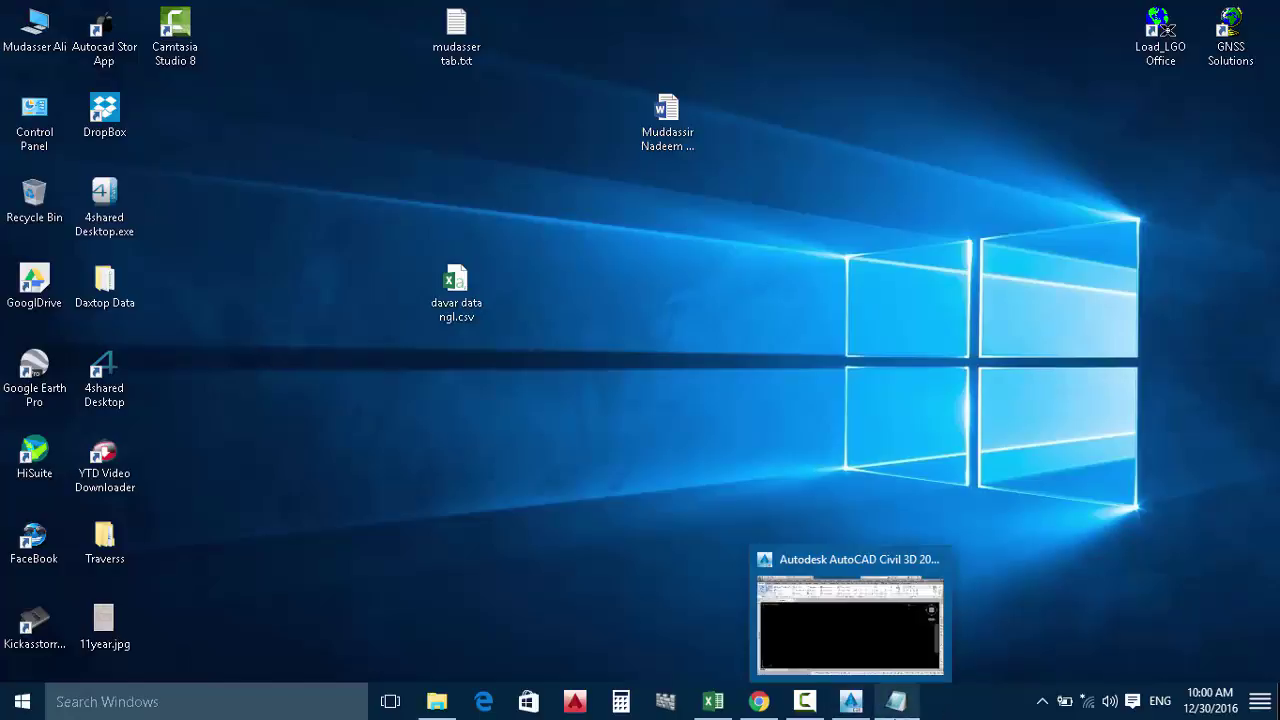
pyautogui.click(894, 701)
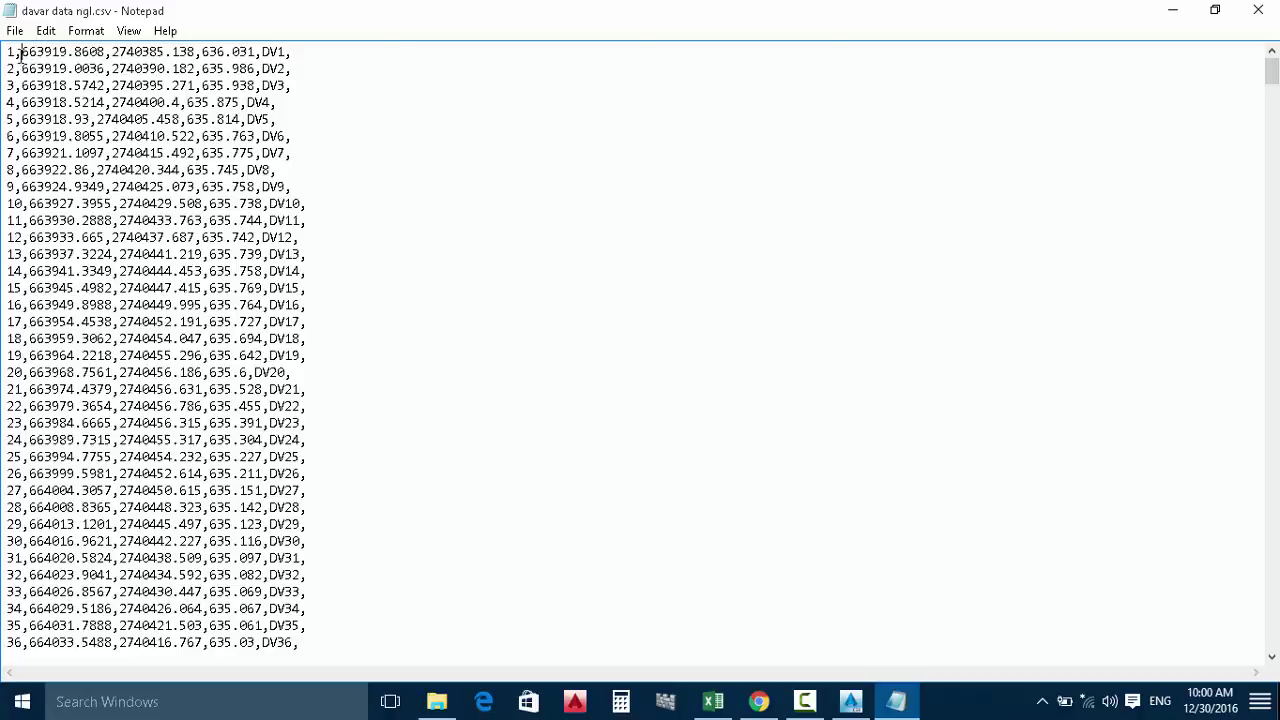
pyautogui.click(713, 701)
pyautogui.click(487, 262)
pyautogui.click(713, 701)
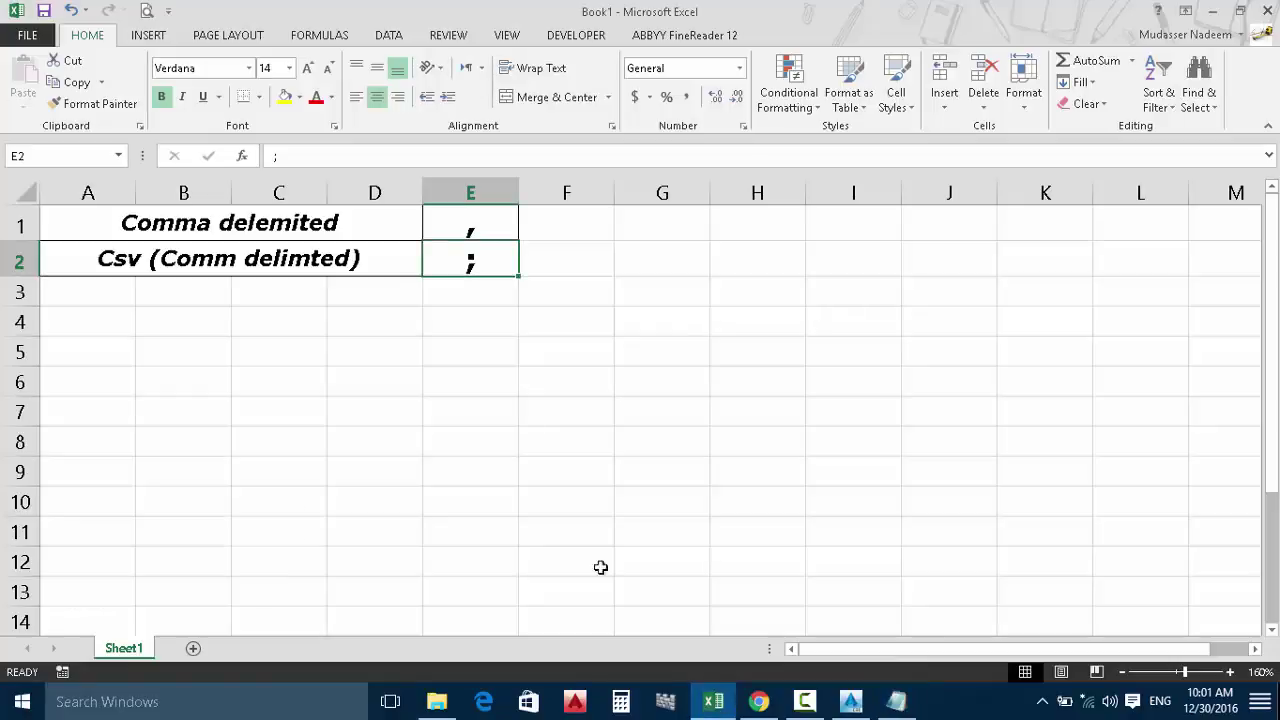
# Step: Open the Region settings under Clock, Language, and Region in Control Panel and bring up the additional number format settings
pyautogui.click(1210, 10)
pyautogui.click(1172, 10)
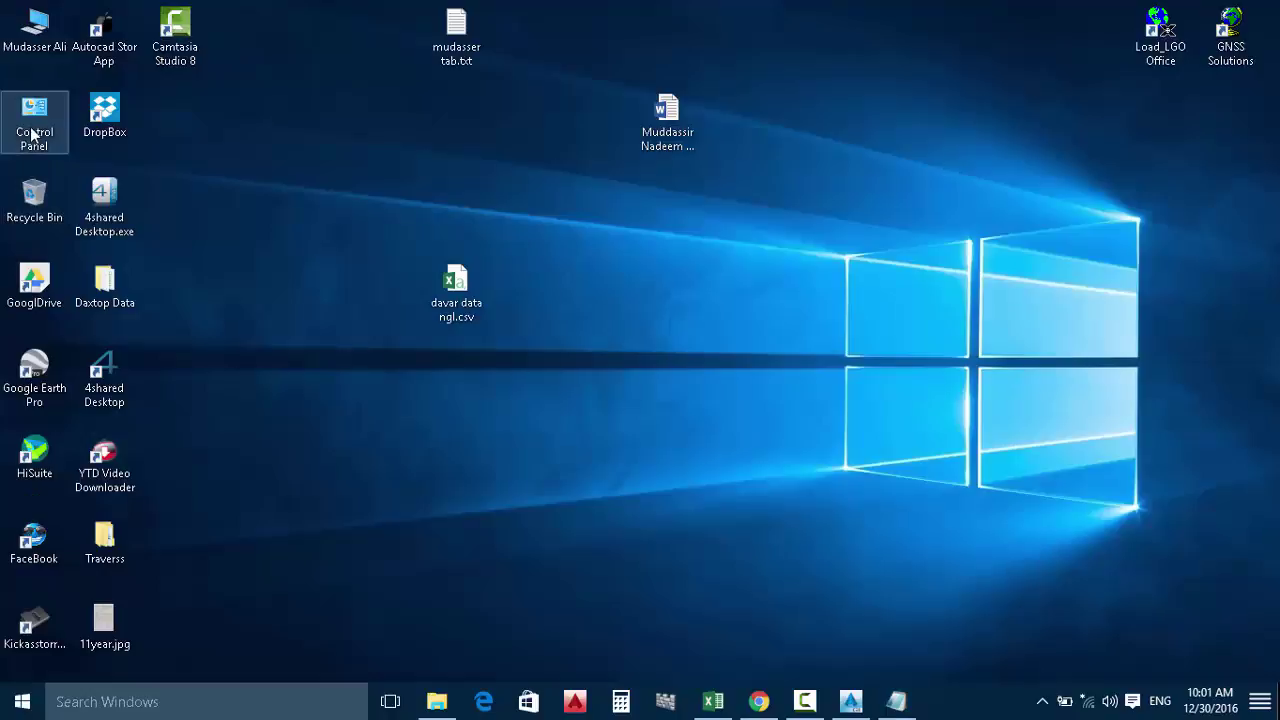
pyautogui.doubleClick(33, 128)
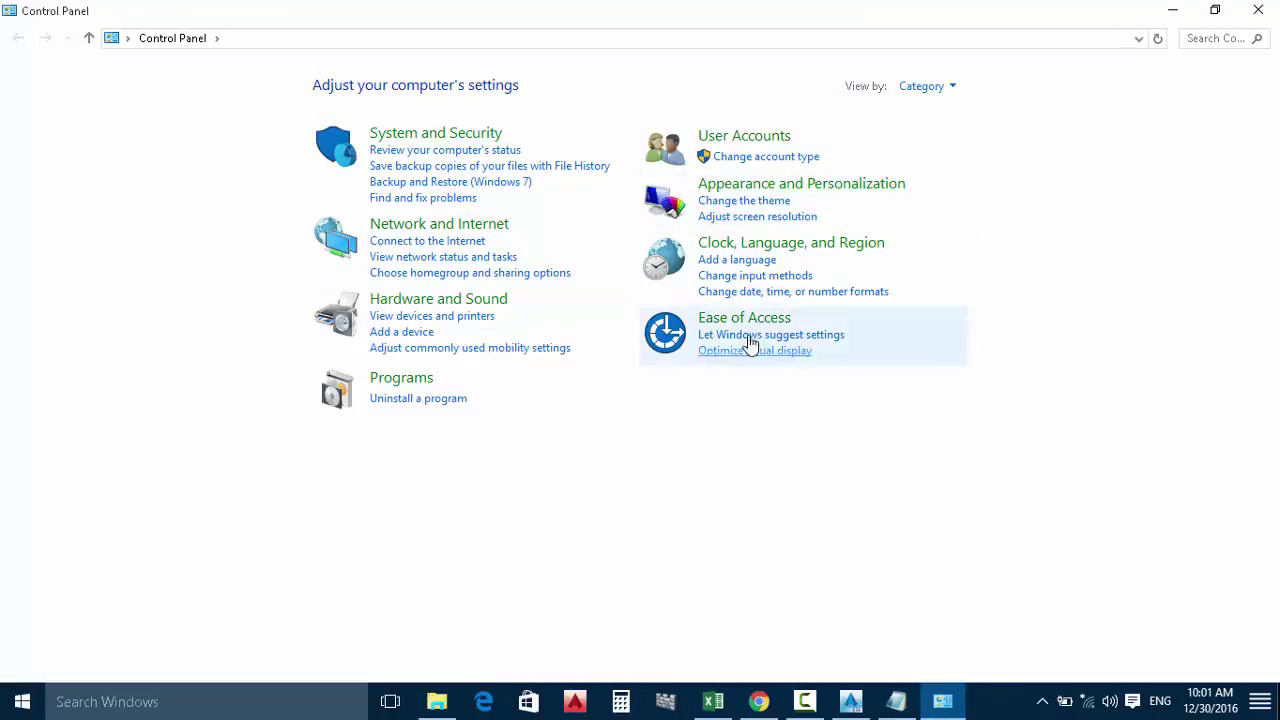
pyautogui.click(821, 246)
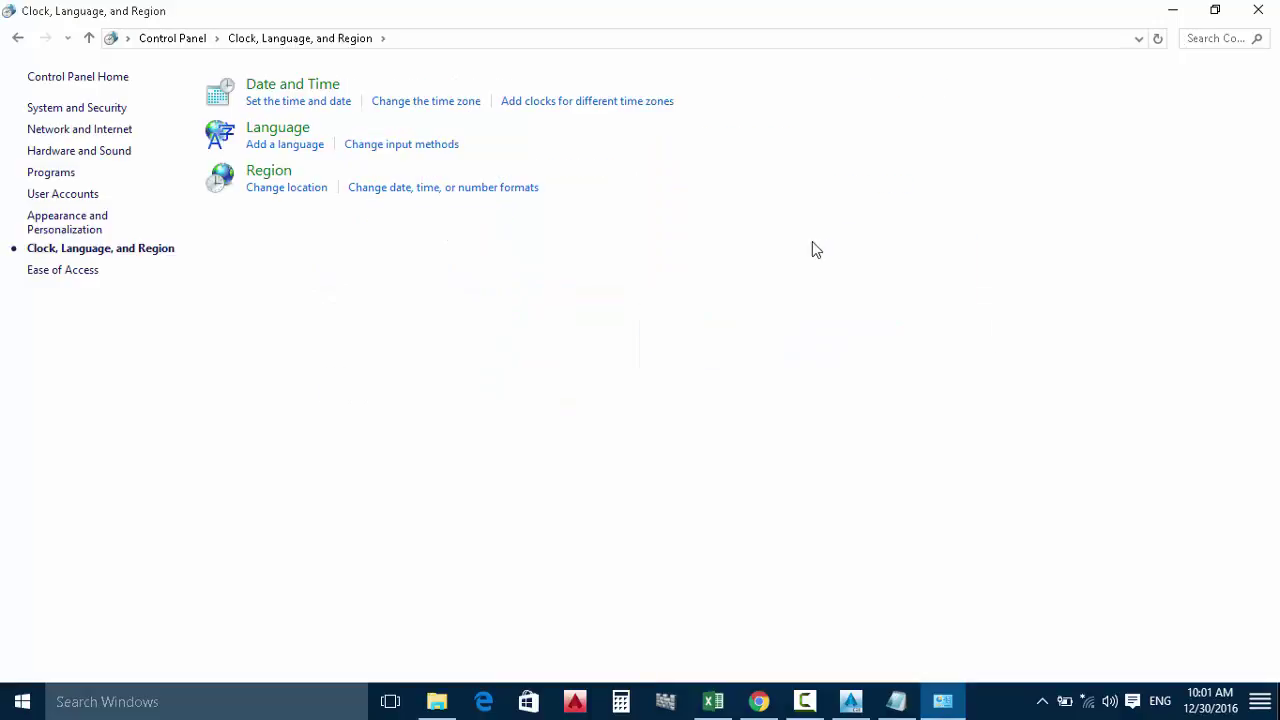
pyautogui.click(268, 171)
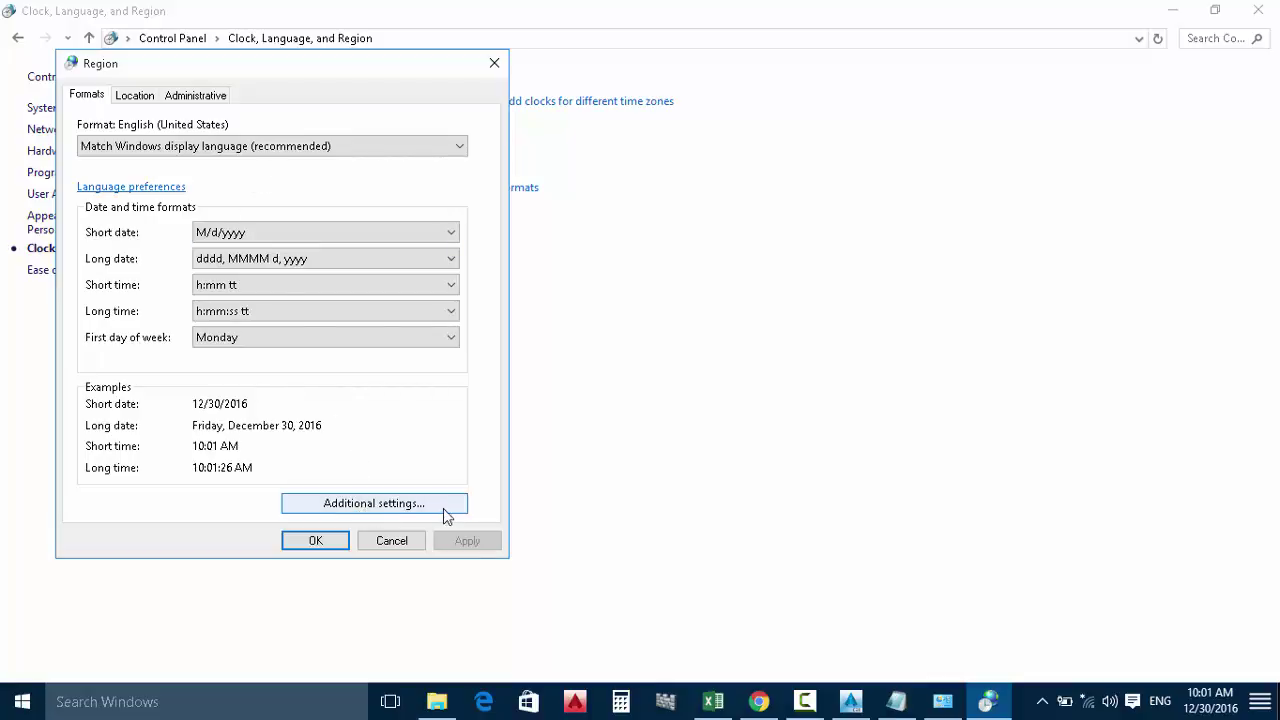
pyautogui.click(370, 505)
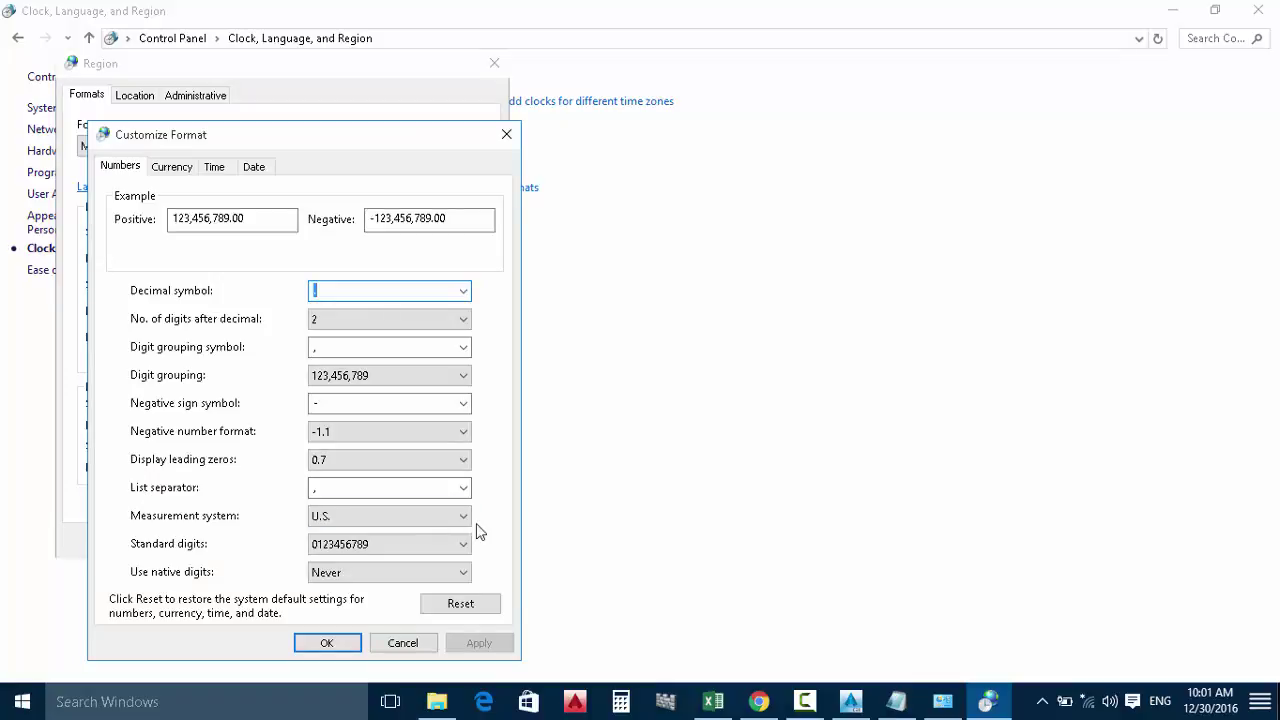
# Step: Check the list separator against the delimiter symbols in the Excel workbook, accept the region settings and close Control Panel
pyautogui.click(461, 492)
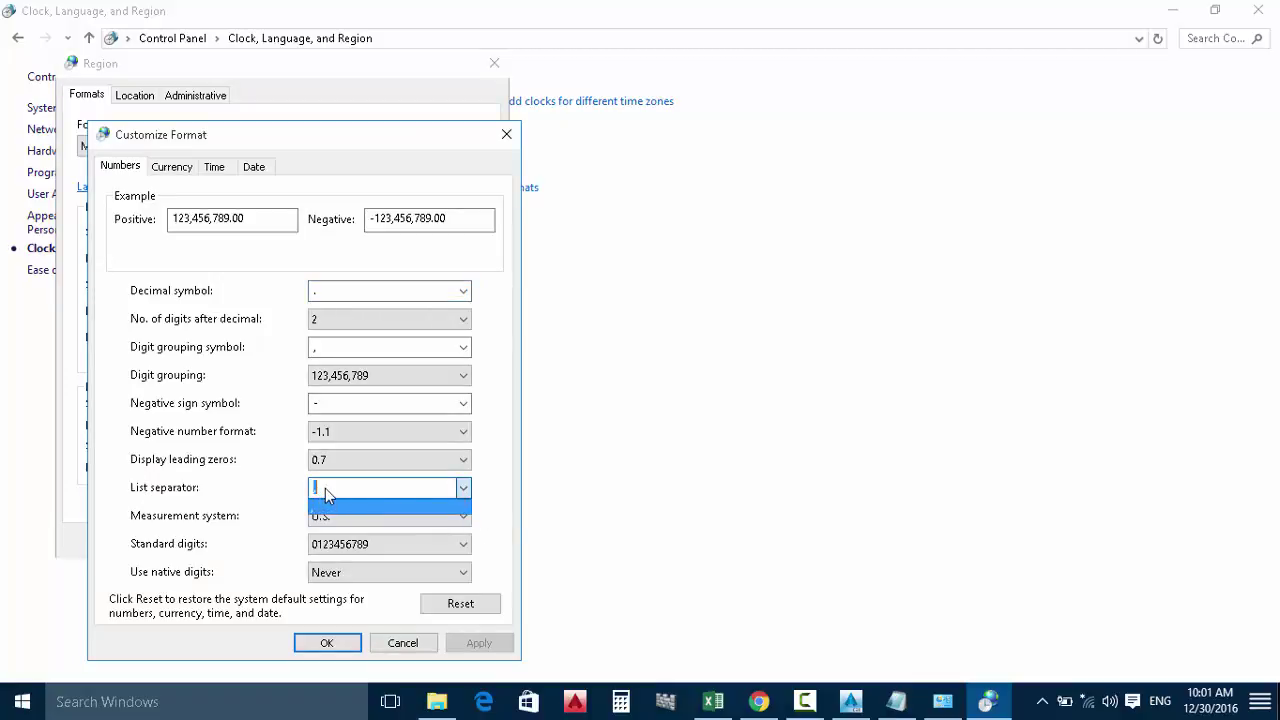
pyautogui.click(713, 701)
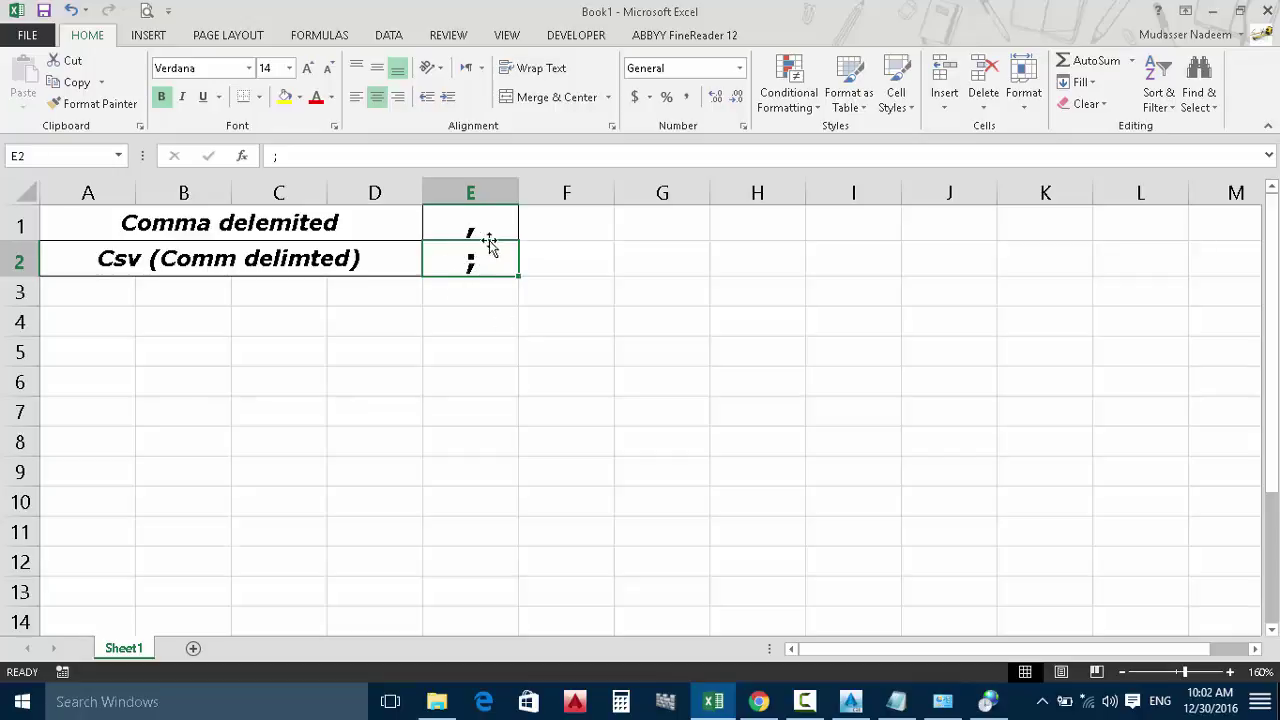
pyautogui.click(987, 703)
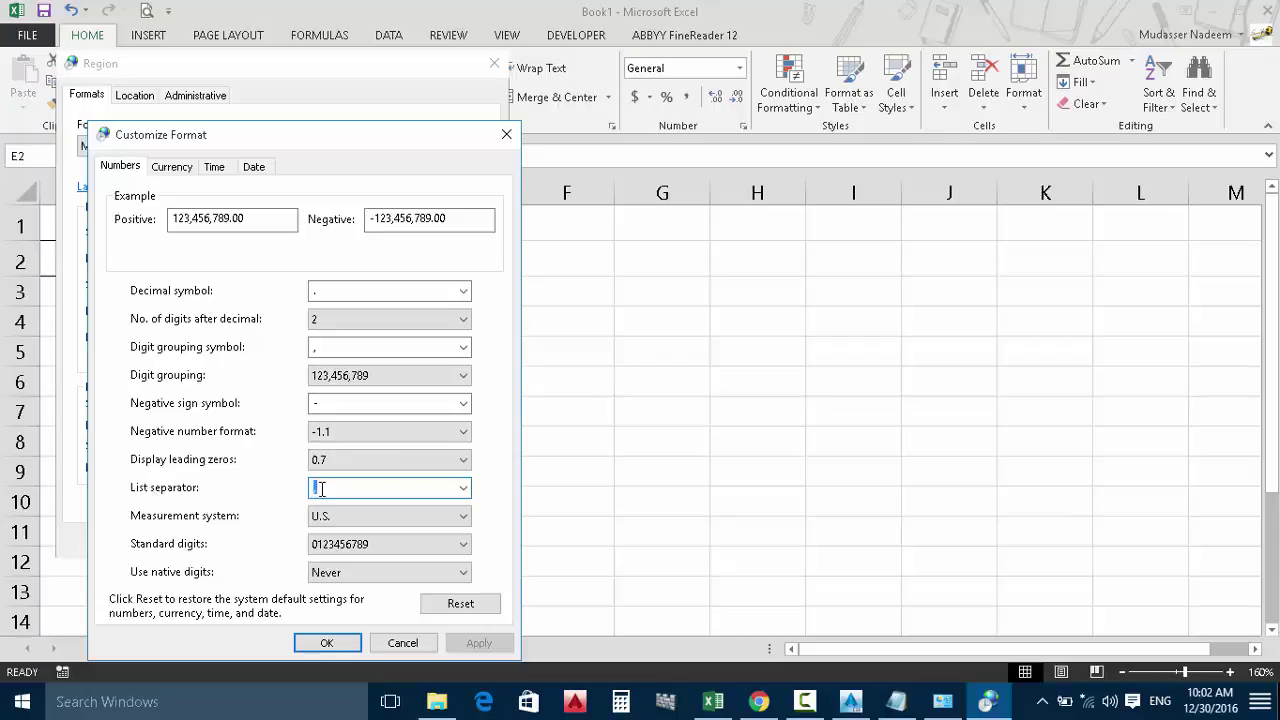
pyautogui.click(327, 643)
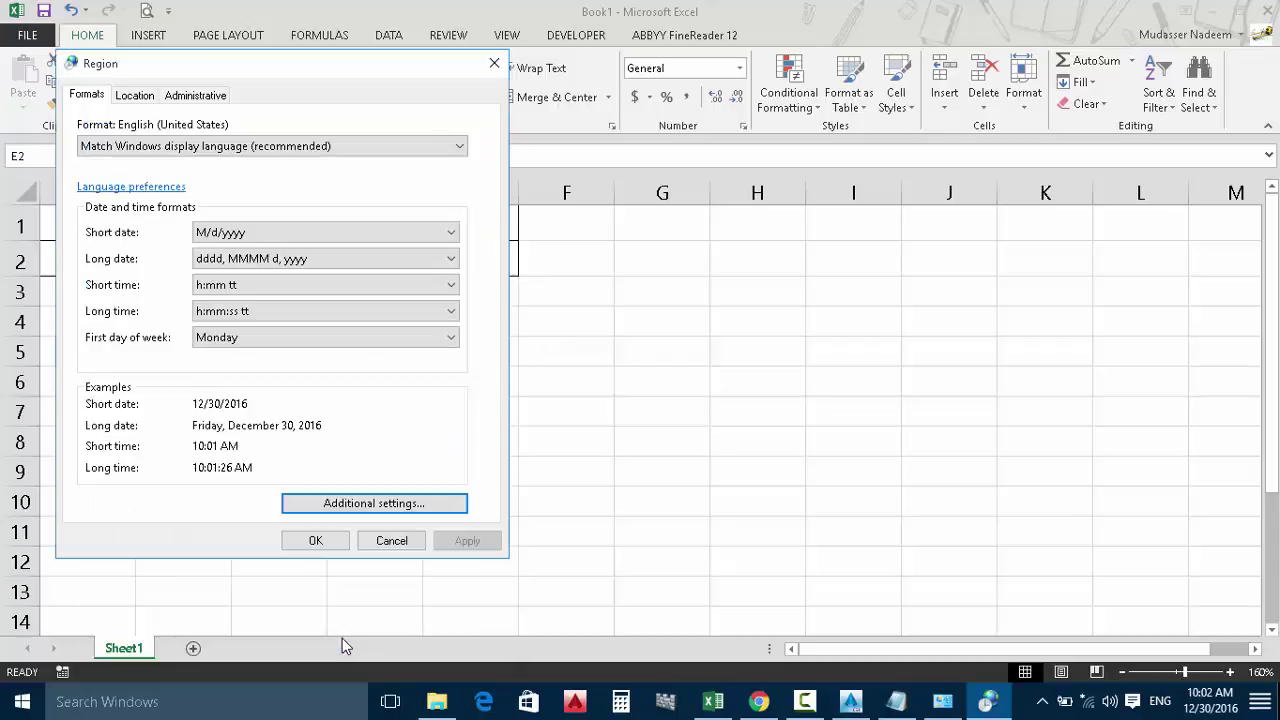
pyautogui.click(315, 540)
pyautogui.click(1200, 20)
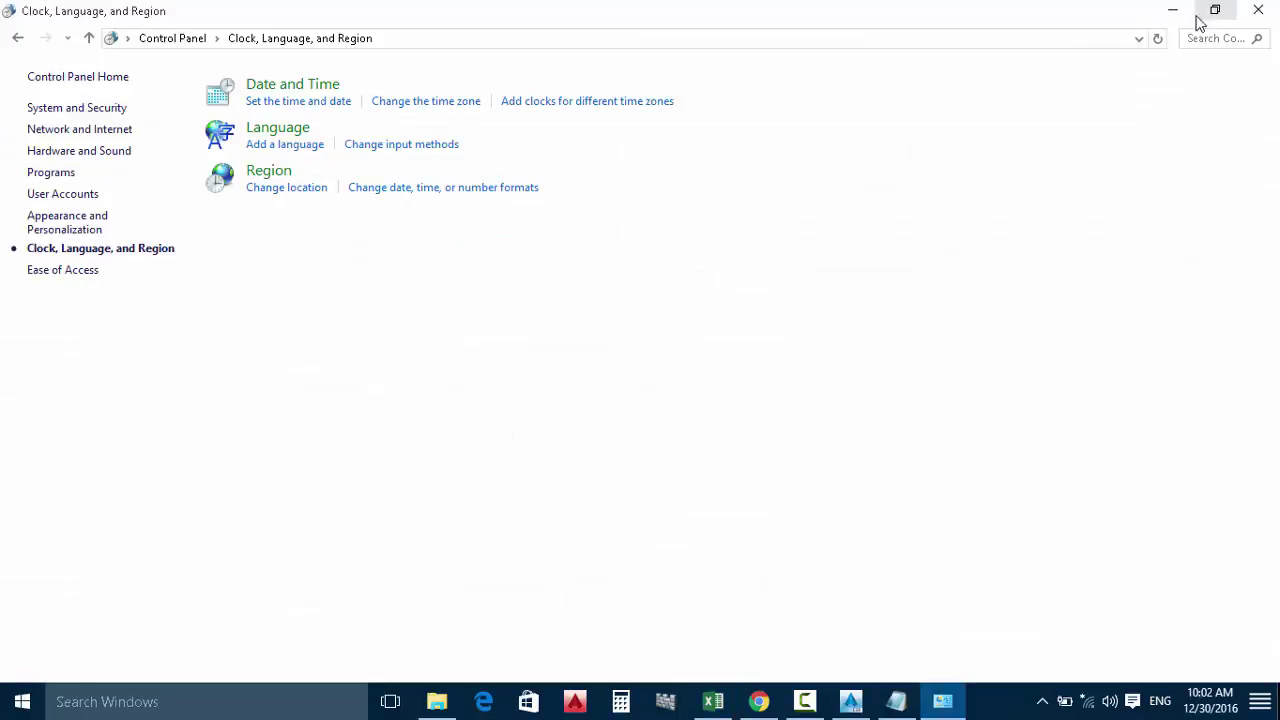
pyautogui.click(1256, 10)
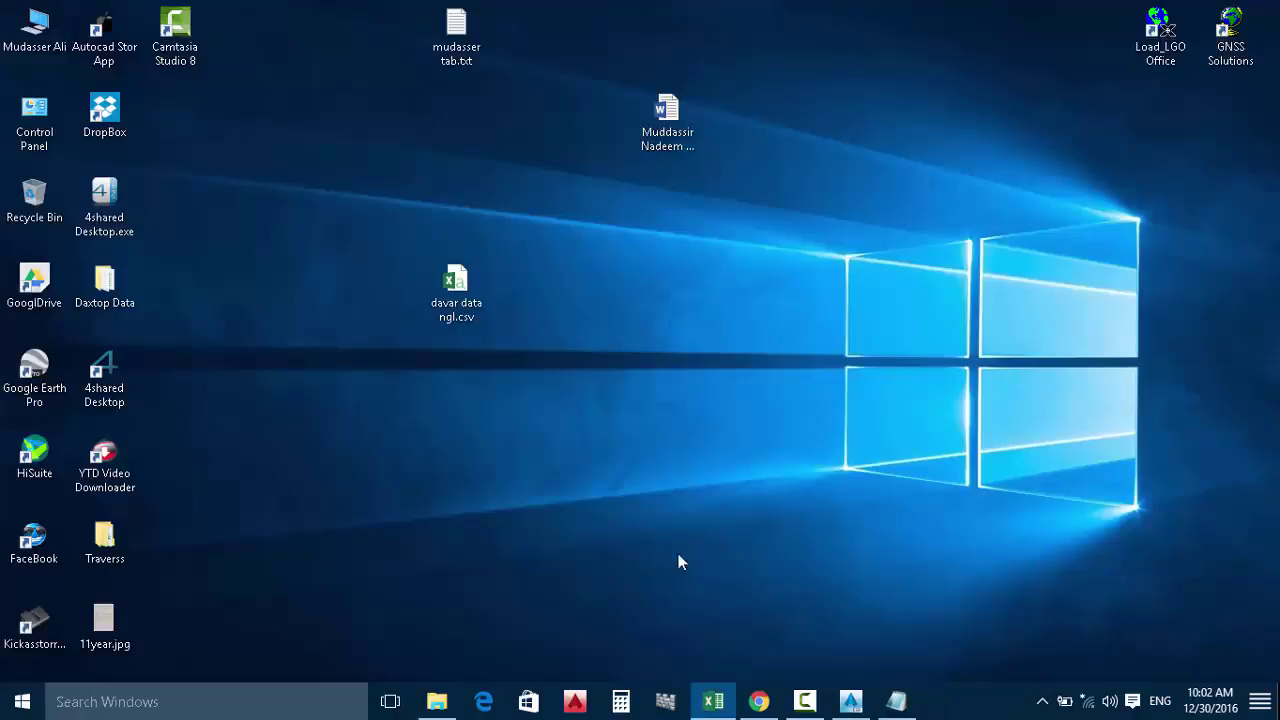
# Step: Save the CSV data from Notepad to the Desktop as a text document ending in "12 comm.tex" and place it below the tab-delimited text file
pyautogui.click(896, 701)
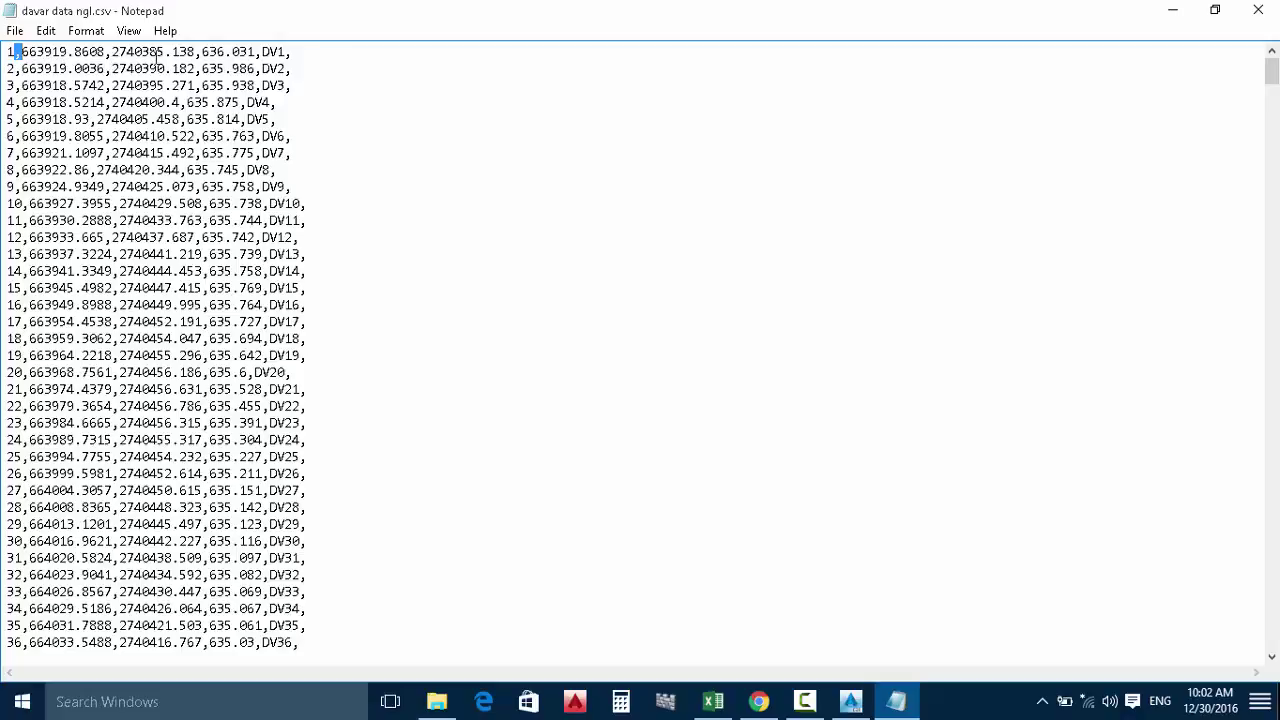
pyautogui.click(15, 31)
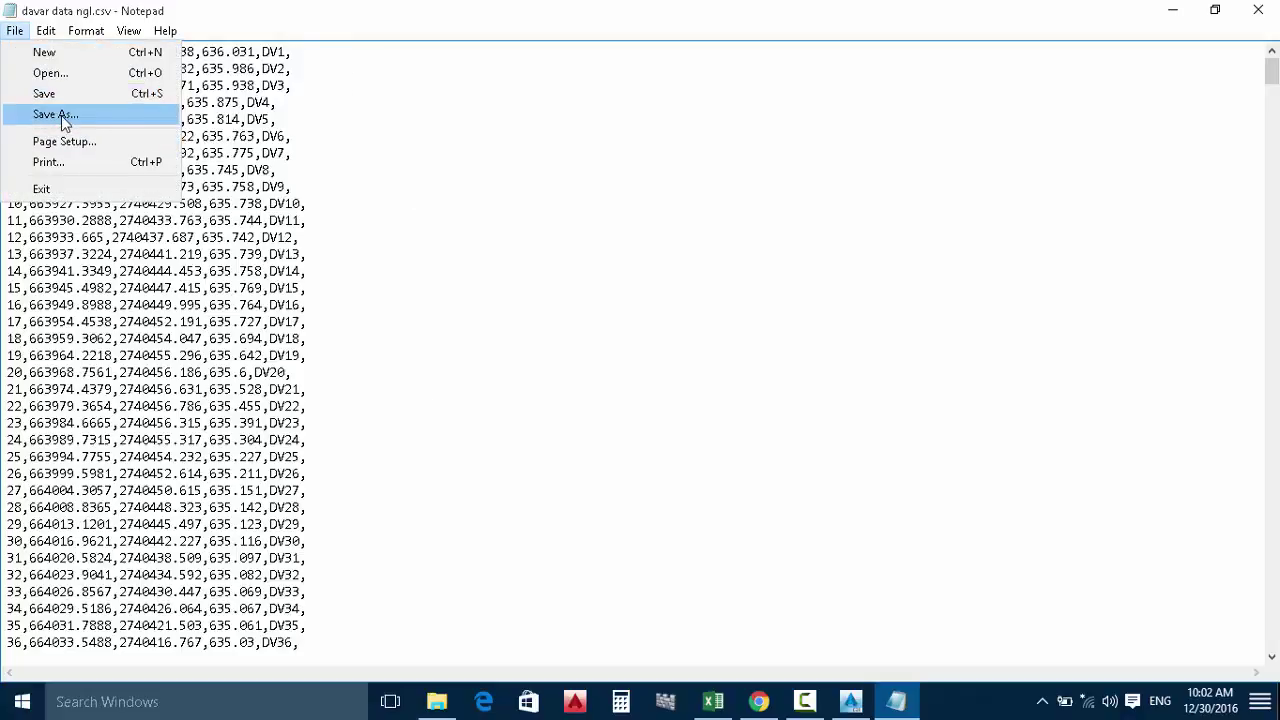
pyautogui.click(60, 115)
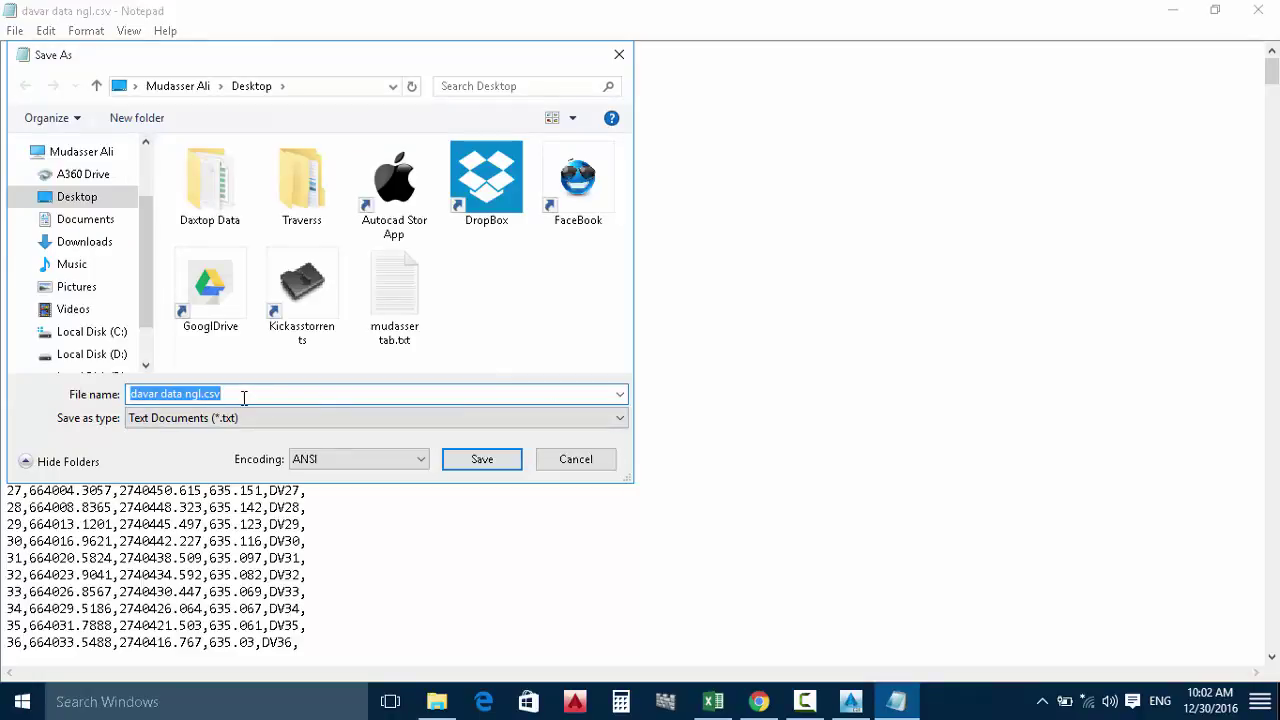
pyautogui.click(243, 397)
pyautogui.moveTo(242, 396); pyautogui.dragTo(104, 410)
pyautogui.press('BackSpace')
pyautogui.write('mudasse')
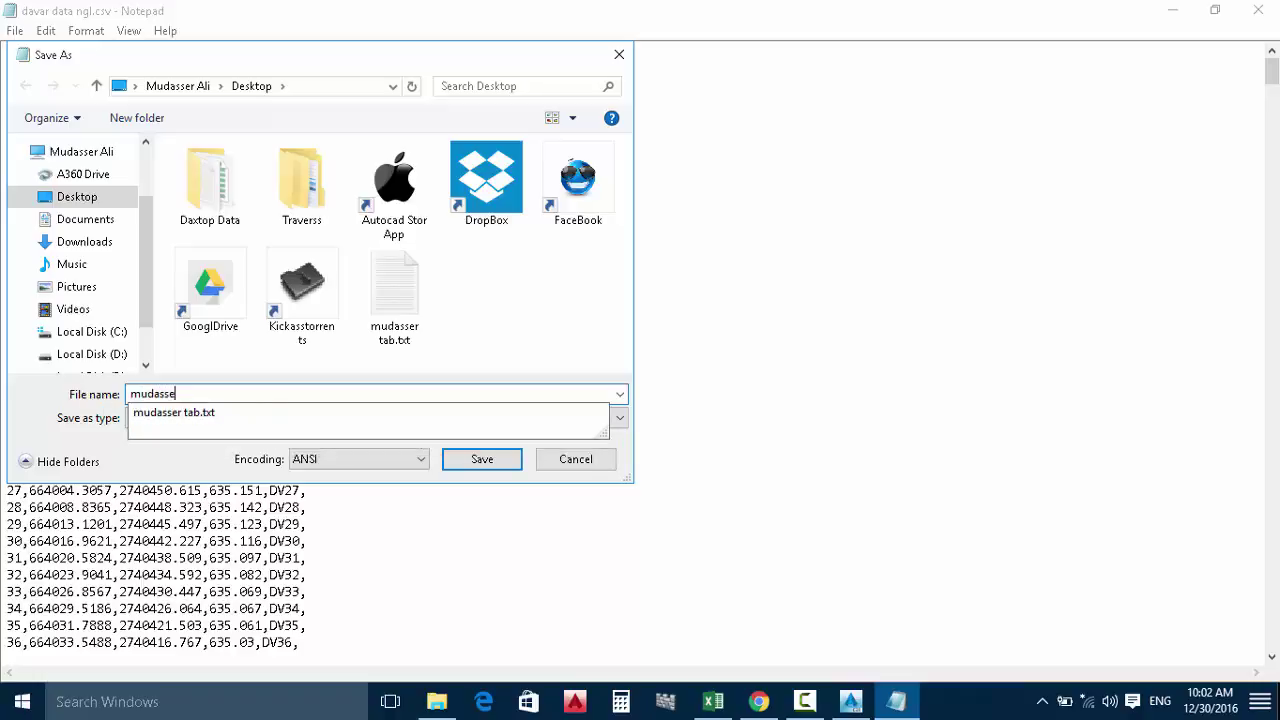
pyautogui.write('r 12 comm.tex')
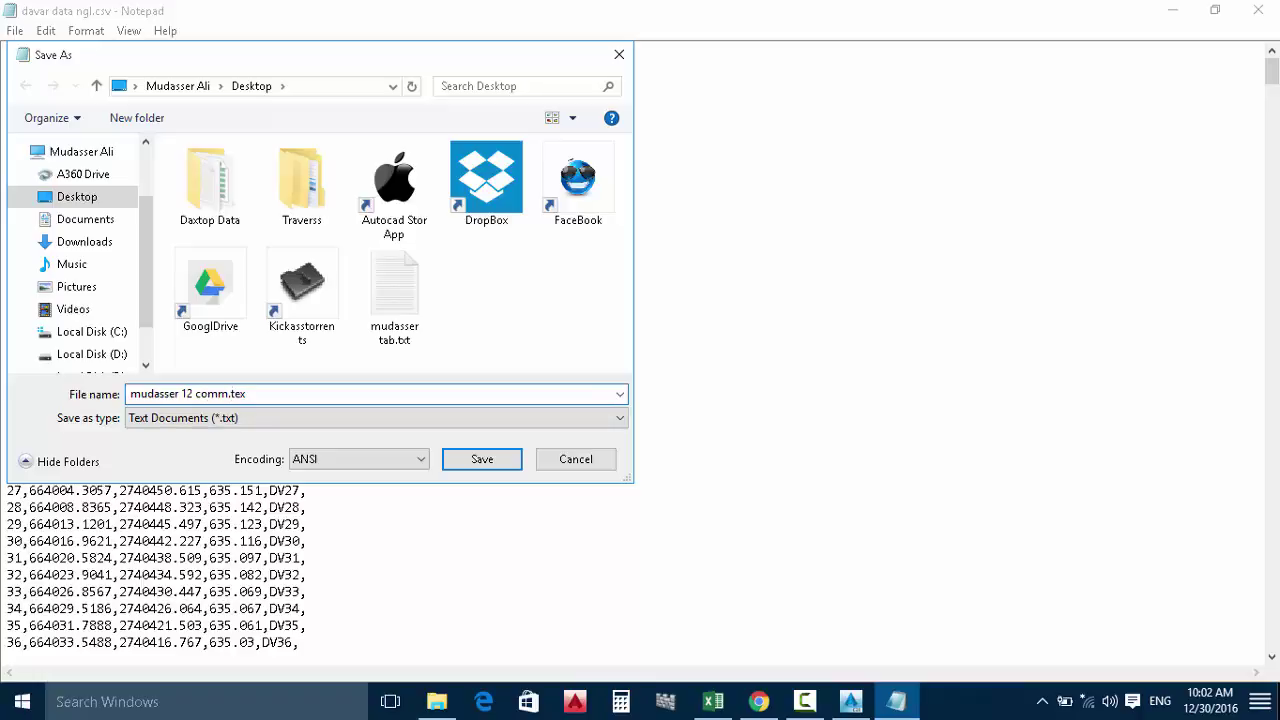
pyautogui.click(76, 200)
pyautogui.click(491, 459)
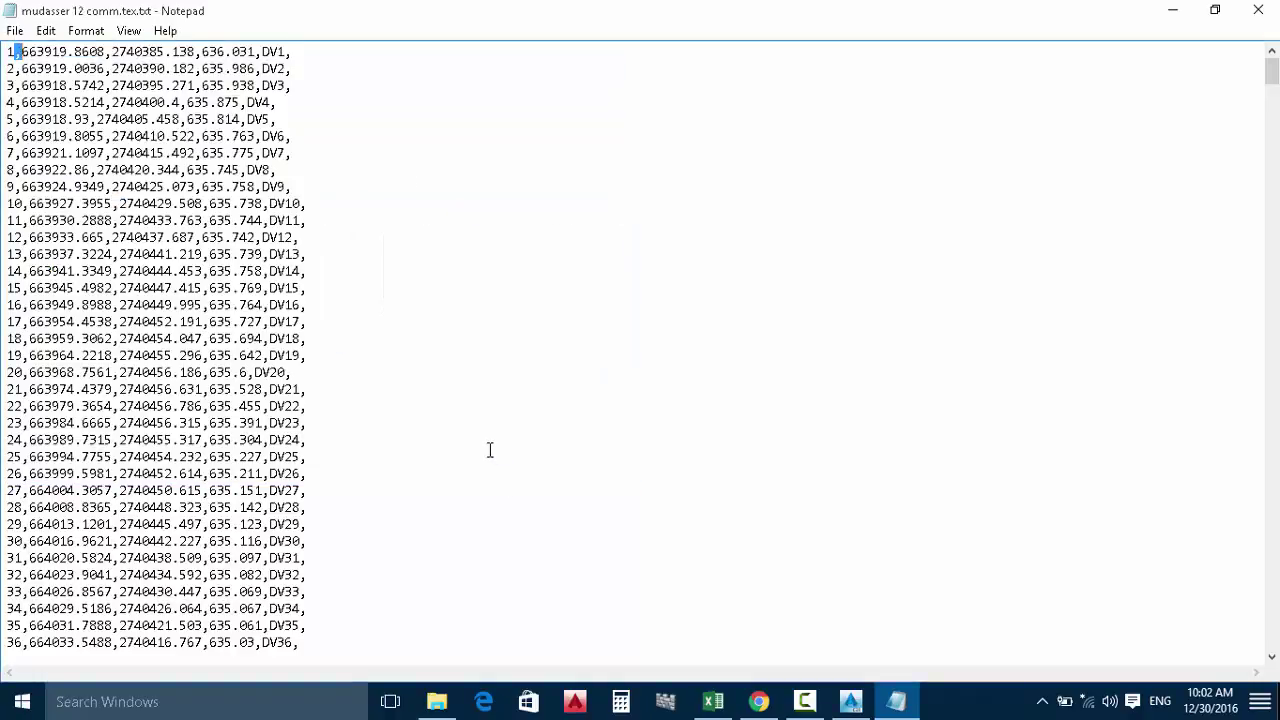
pyautogui.click(1259, 12)
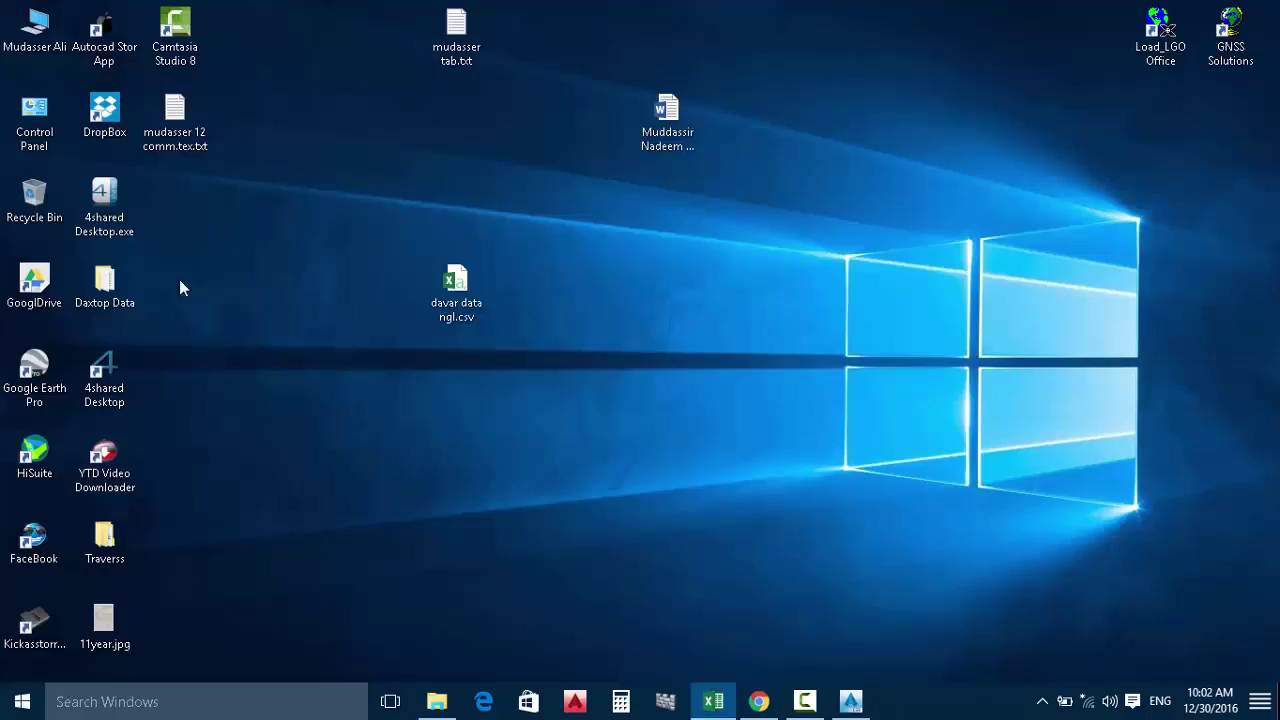
pyautogui.moveTo(174, 138); pyautogui.dragTo(453, 145)
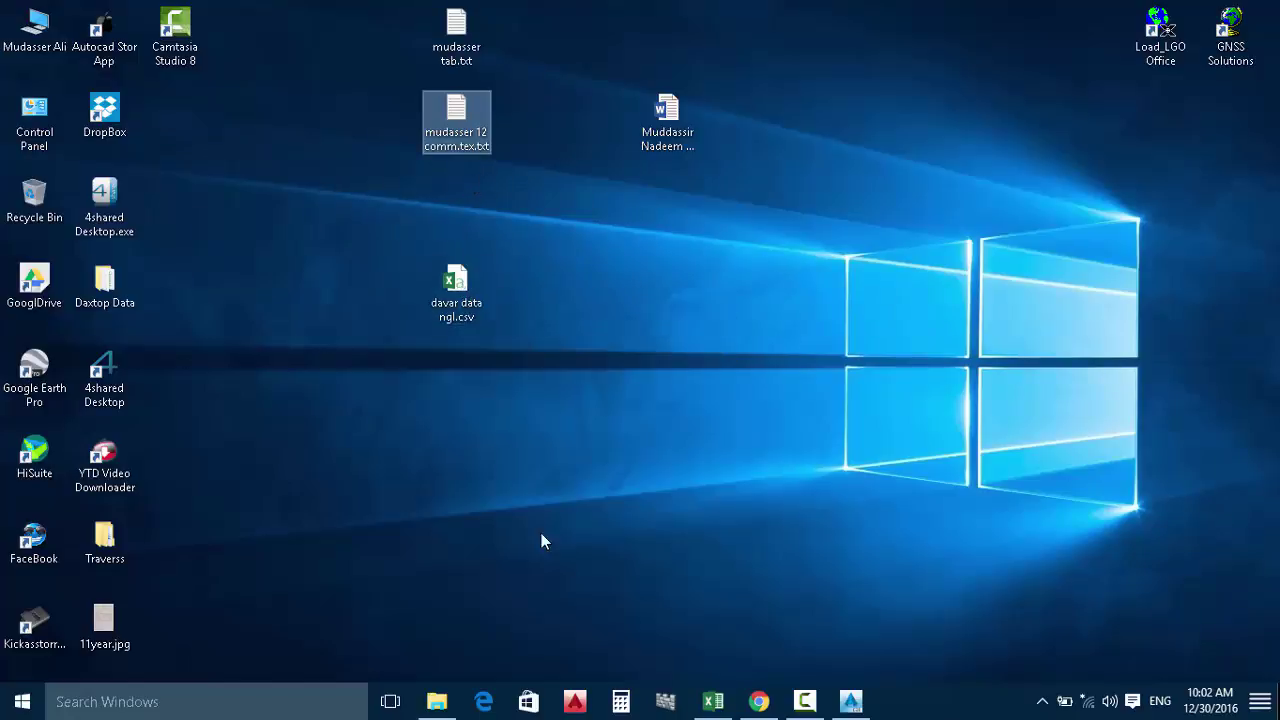
# Step: Switch to Civil 3D, repeat IMPORTPOINTS and import the new comma-delimited text file from the Desktop as PENZD (comma delimited)
pyautogui.click(850, 698)
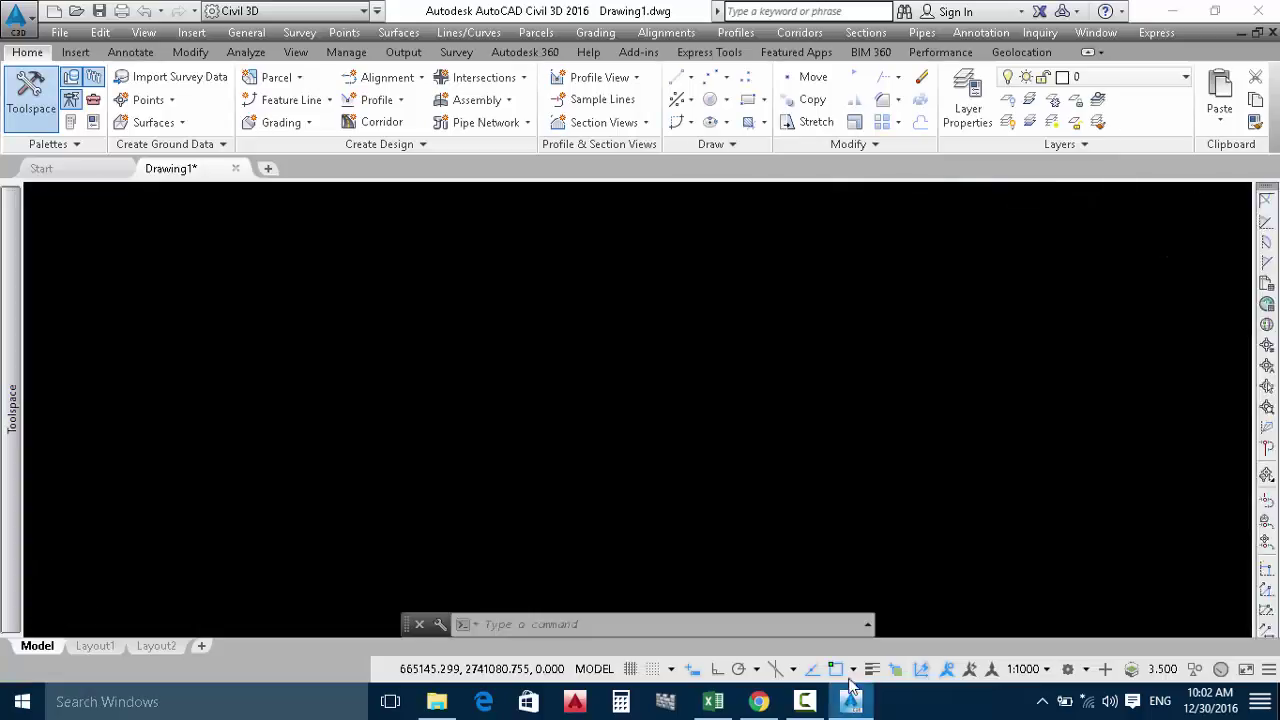
pyautogui.rightClick(294, 208)
pyautogui.moveTo(332, 250)
pyautogui.click(174, 280)
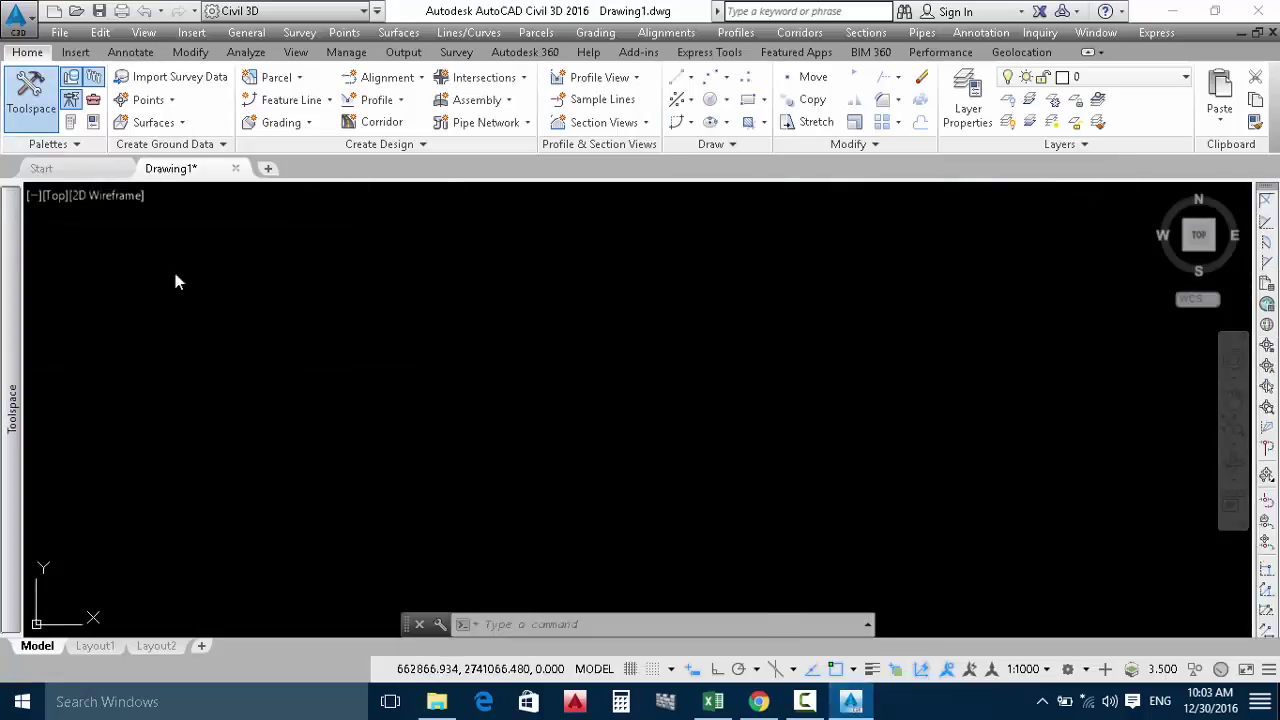
pyautogui.click(758, 185)
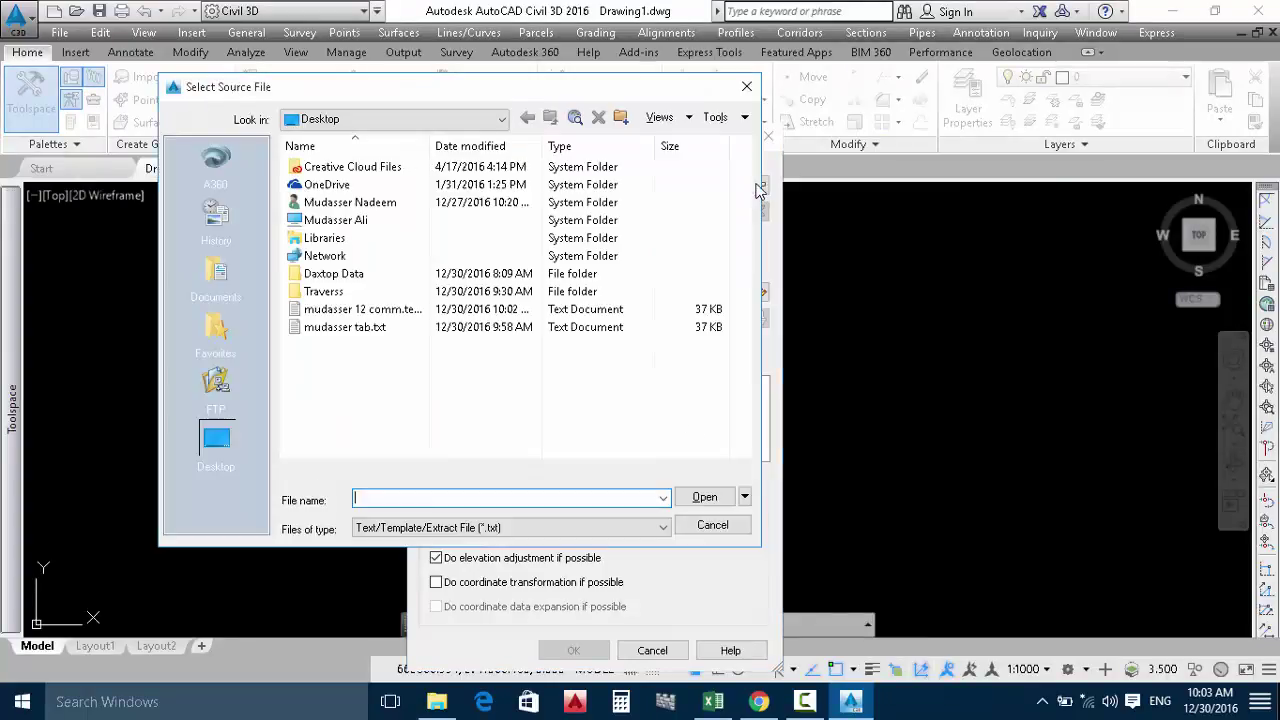
pyautogui.click(362, 310)
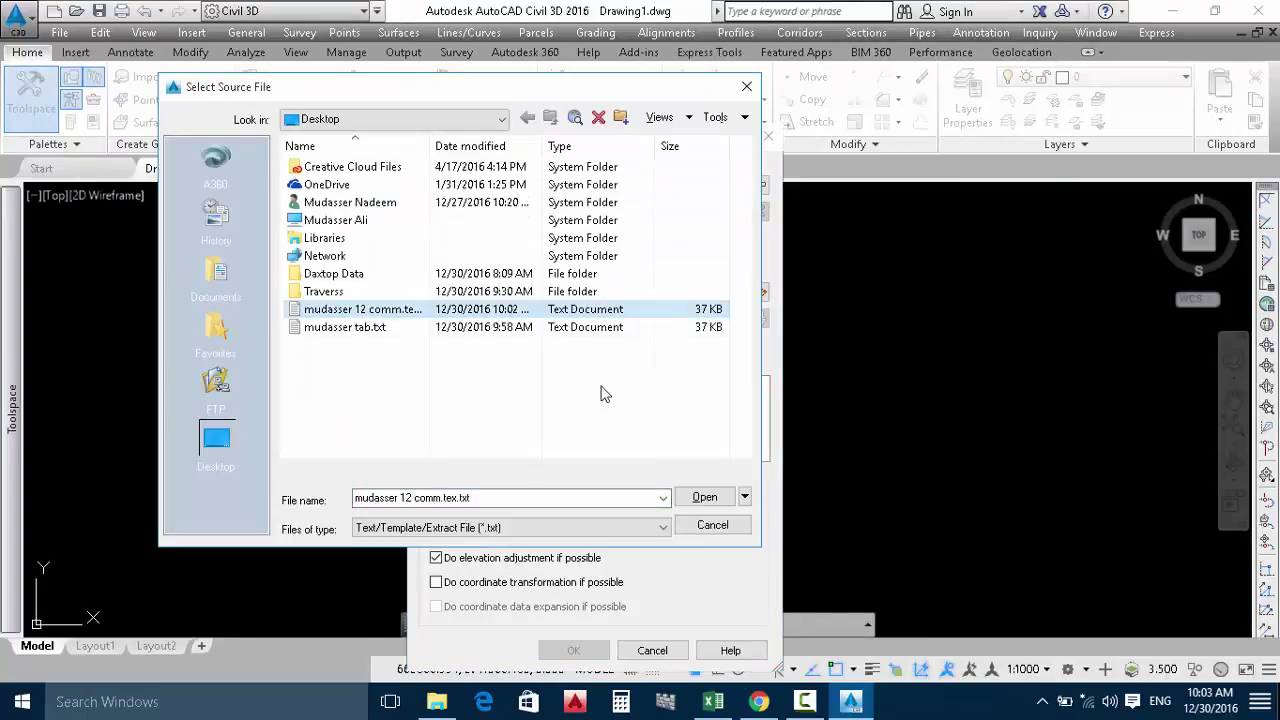
pyautogui.click(704, 497)
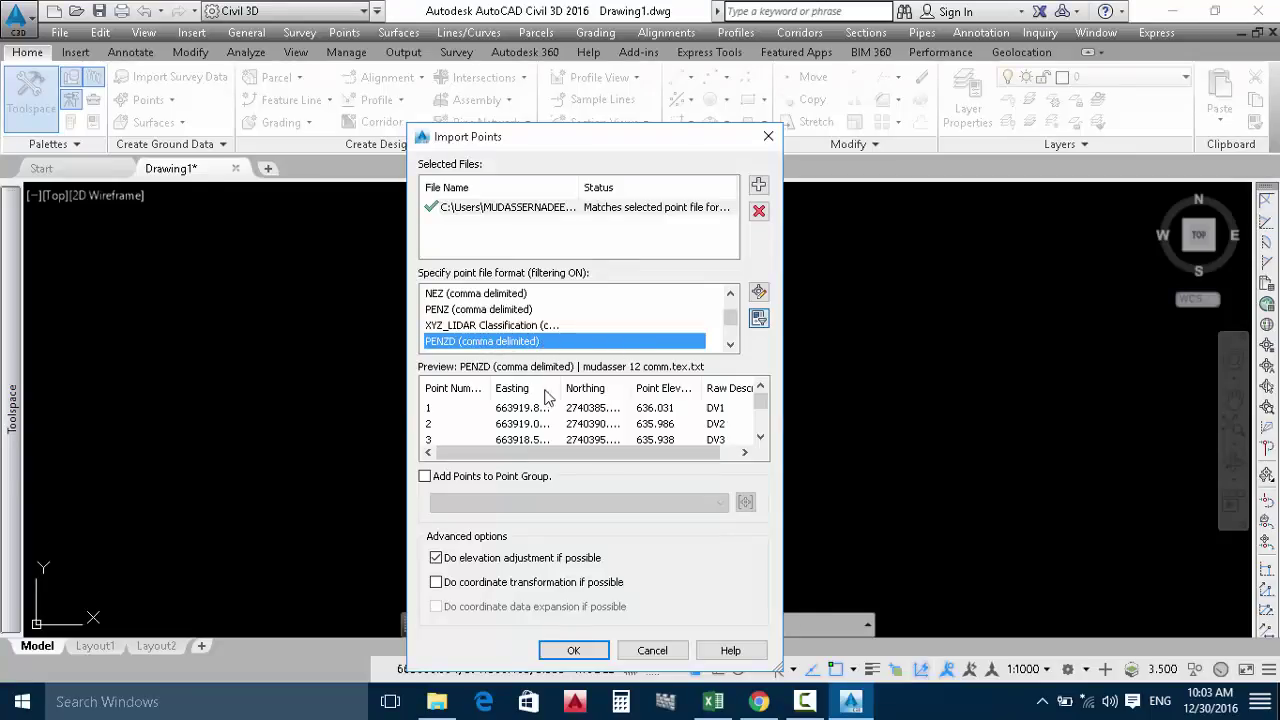
pyautogui.click(567, 655)
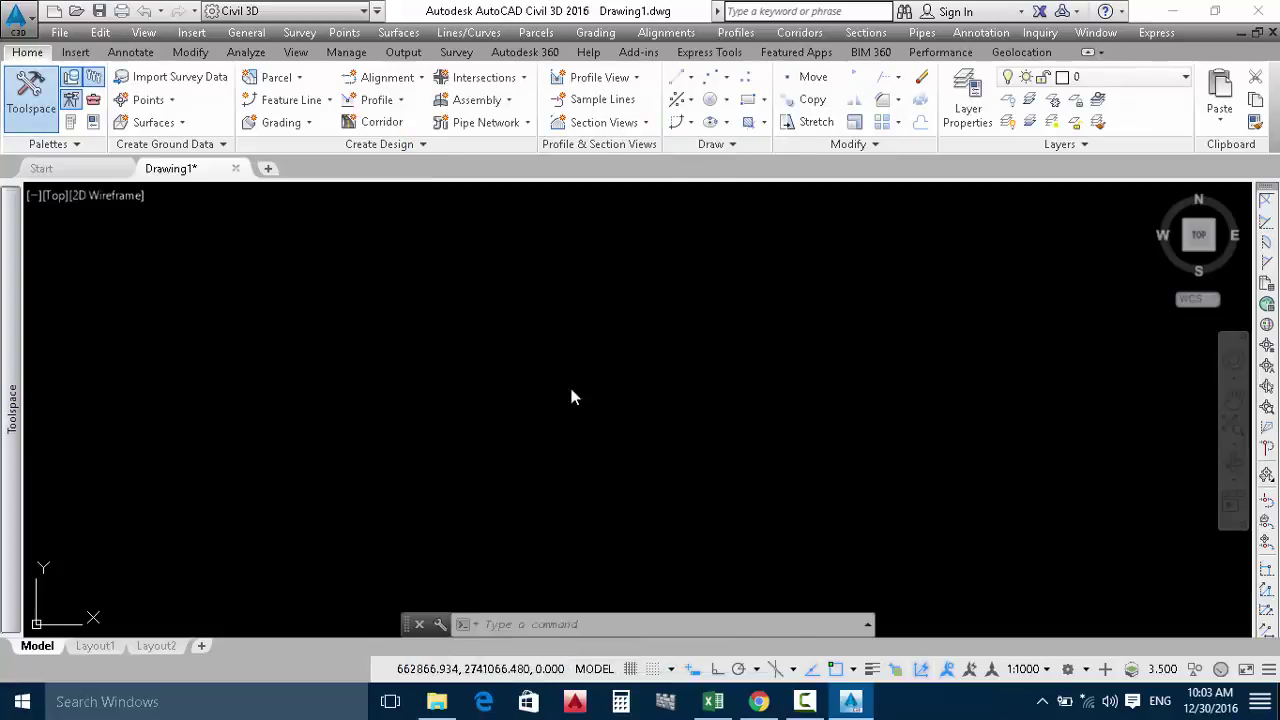
# Step: Examine the layout of the imported survey points around the roundabout and its approach roads
pyautogui.scroll(8, 651, 391)
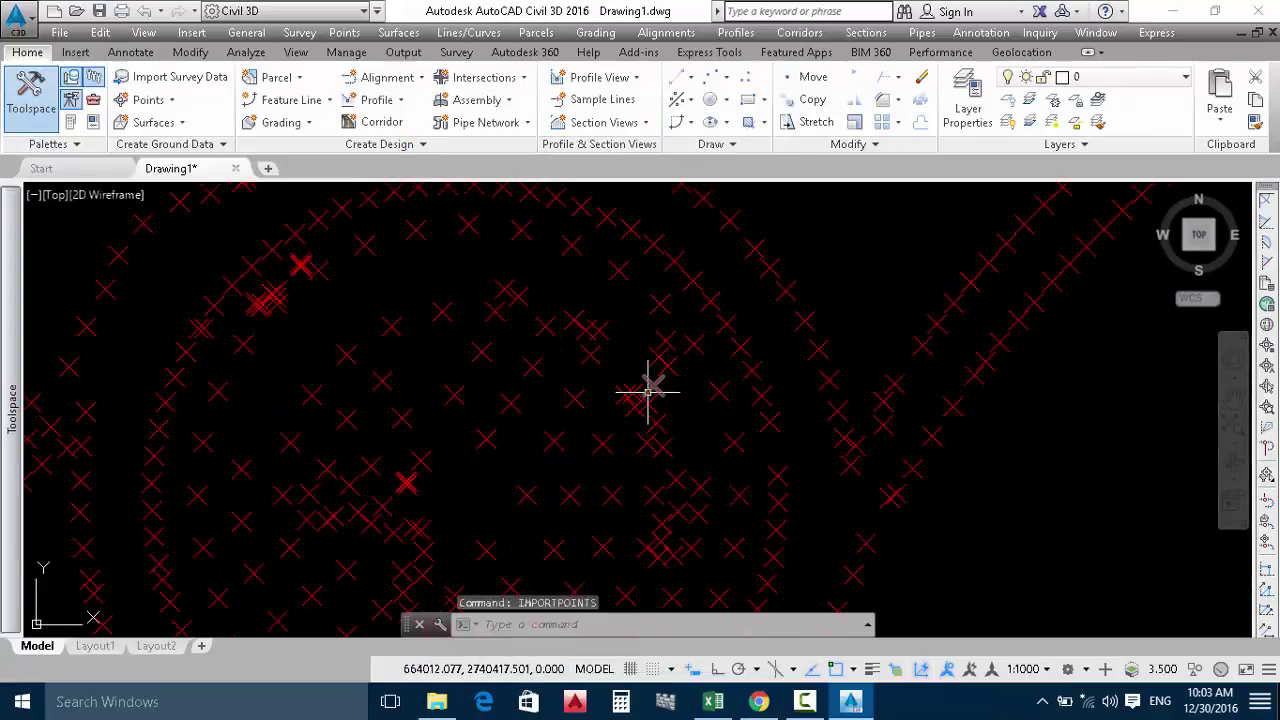
pyautogui.scroll(-8, 648, 391)
pyautogui.moveTo(648, 392)
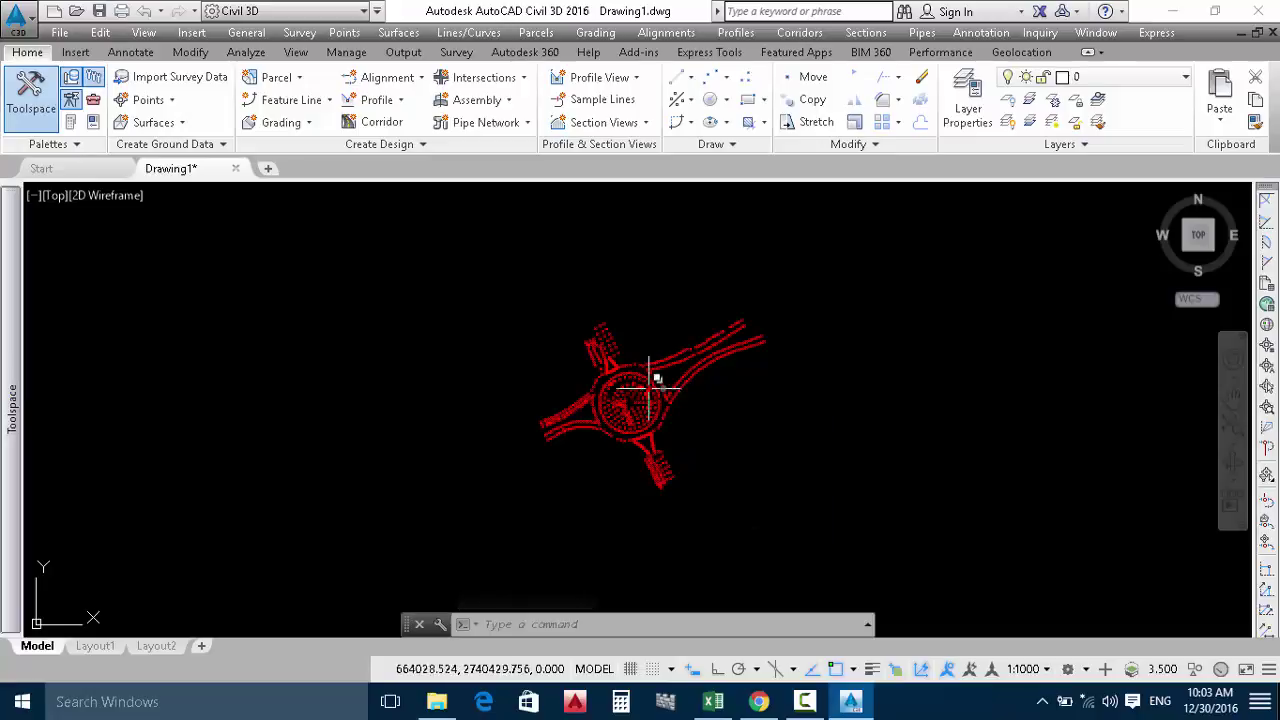
pyautogui.scroll(5, 600, 340)
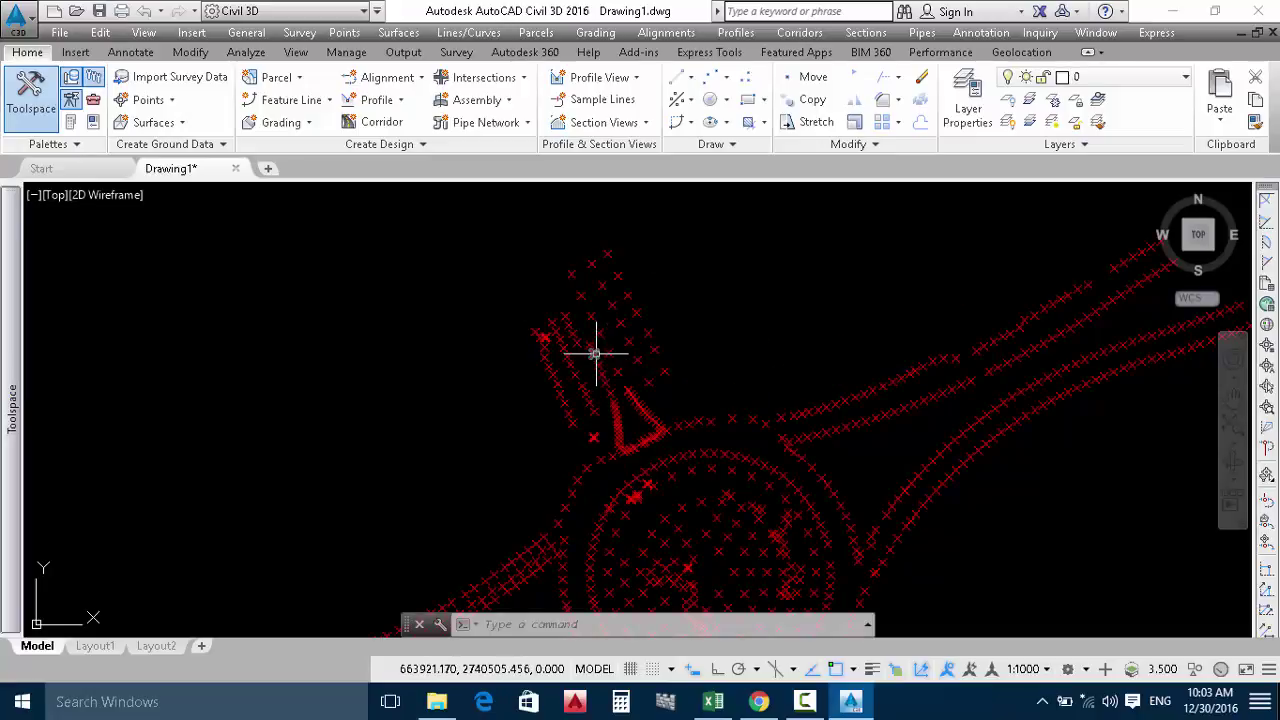
pyautogui.scroll(-5, 594, 349)
pyautogui.scroll(2, 600, 363)
pyautogui.scroll(-2, 586, 363)
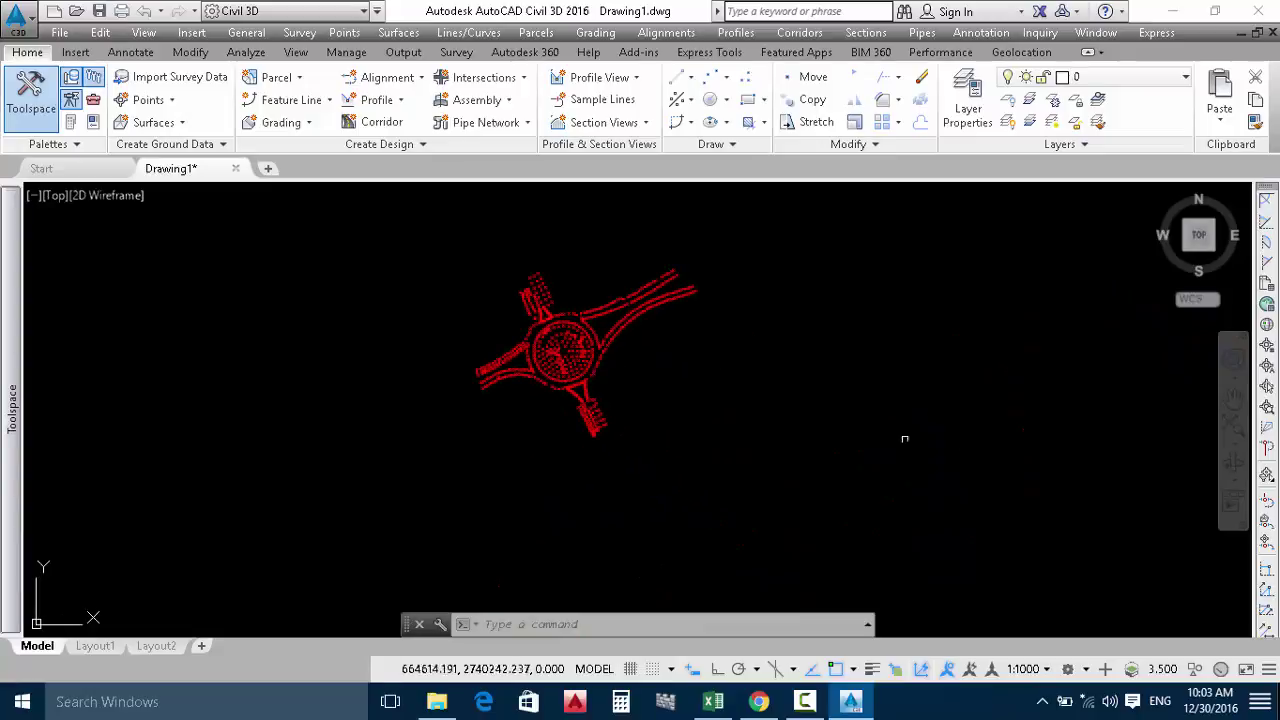
# Step: Switch to Chrome and show the YouTube search results for the surveying channel
pyautogui.click(1174, 11)
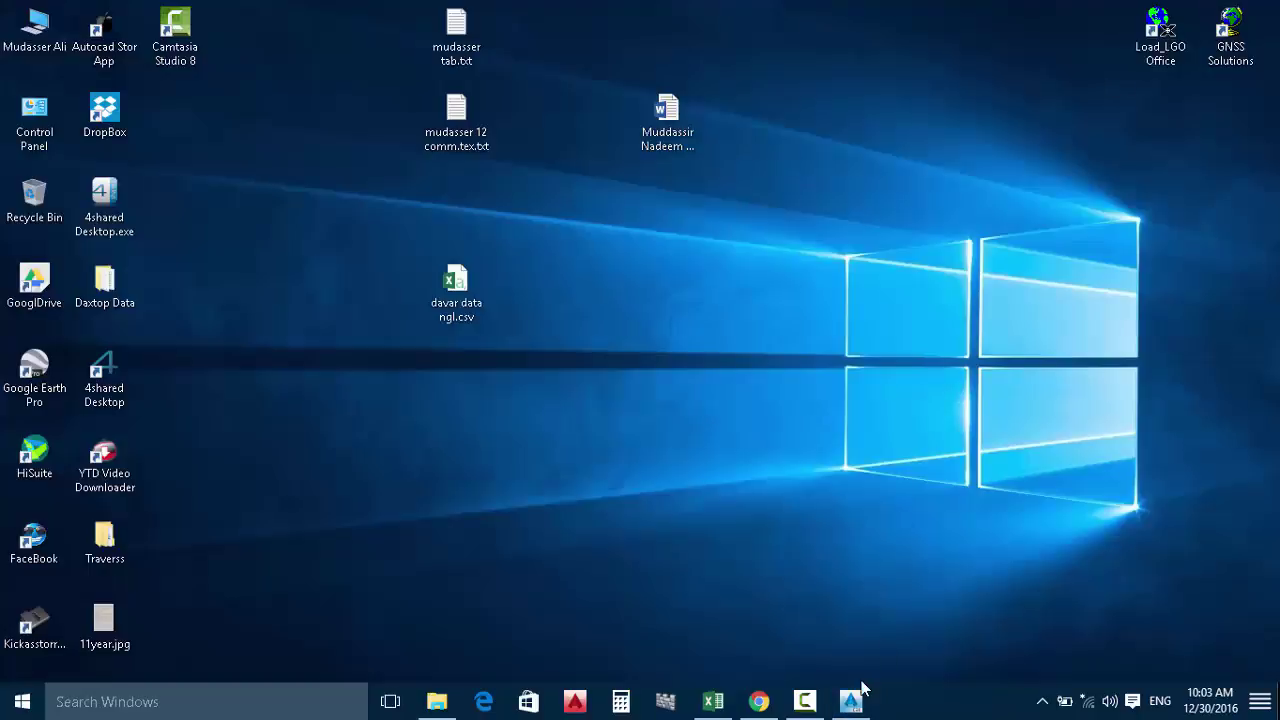
pyautogui.click(760, 703)
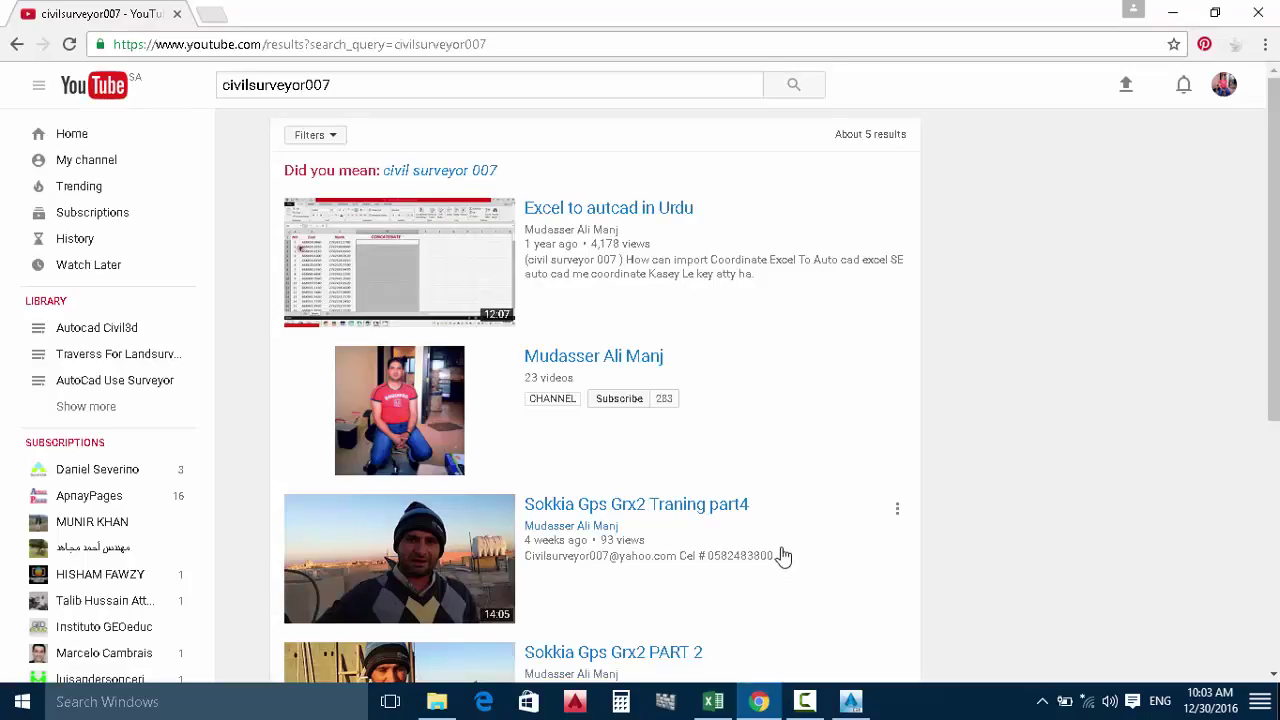
pyautogui.click(850, 701)
pyautogui.hotkey('alt', 'Tab')
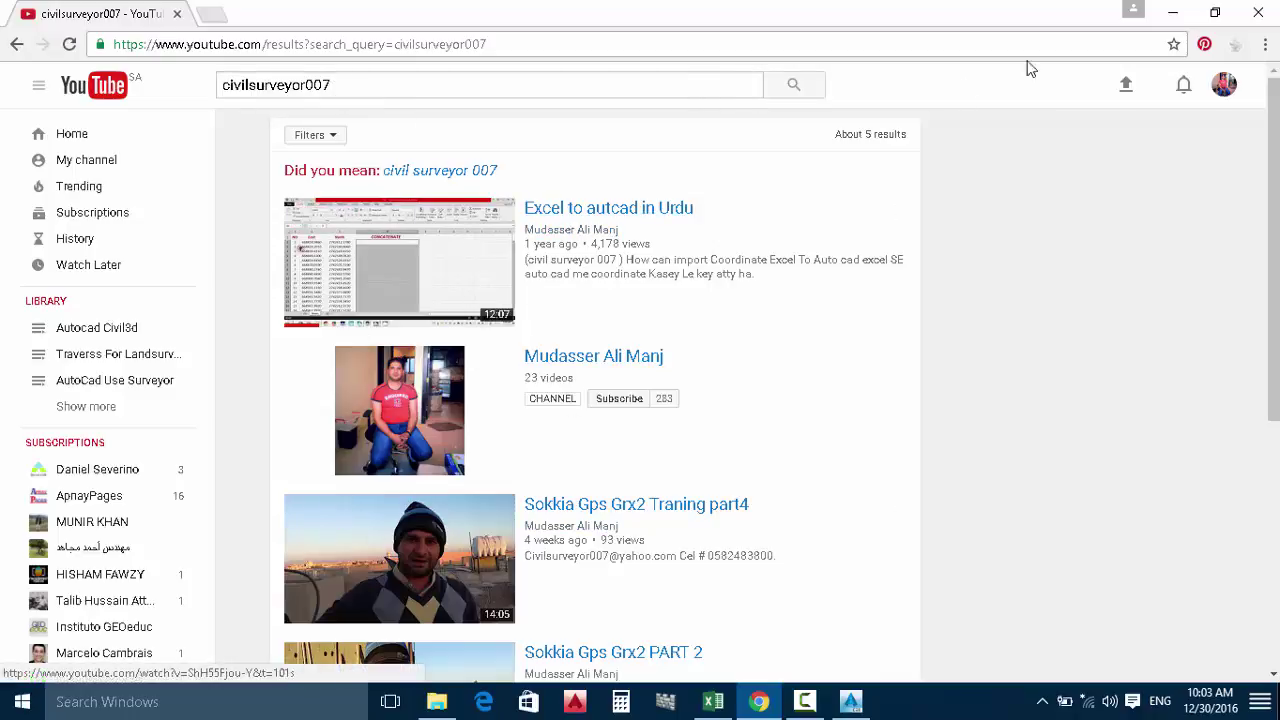
pyautogui.moveTo(851, 700)
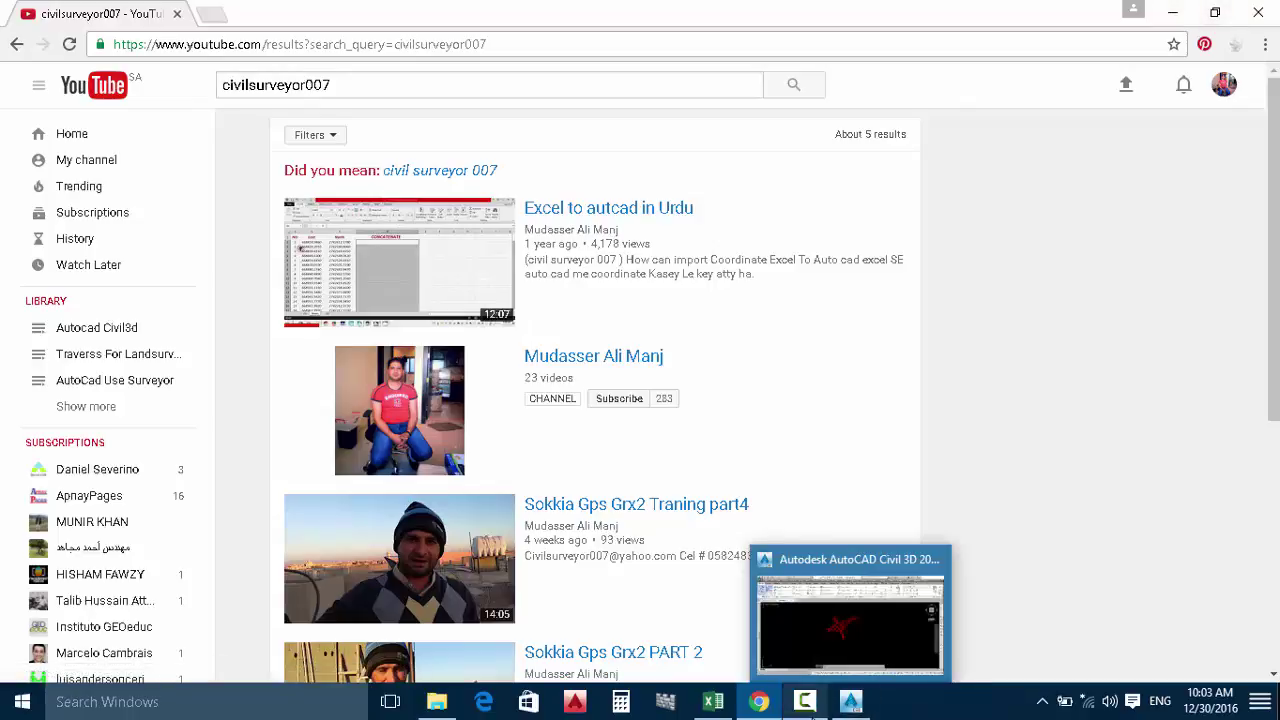